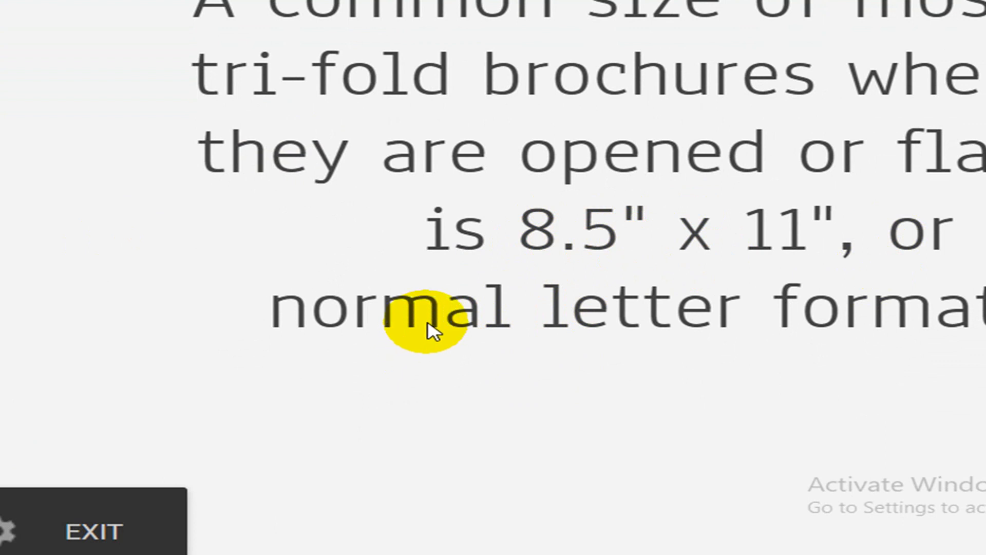
- Advance past the tri-fold panel diagram slide to the next brochure example slide
key("Right")
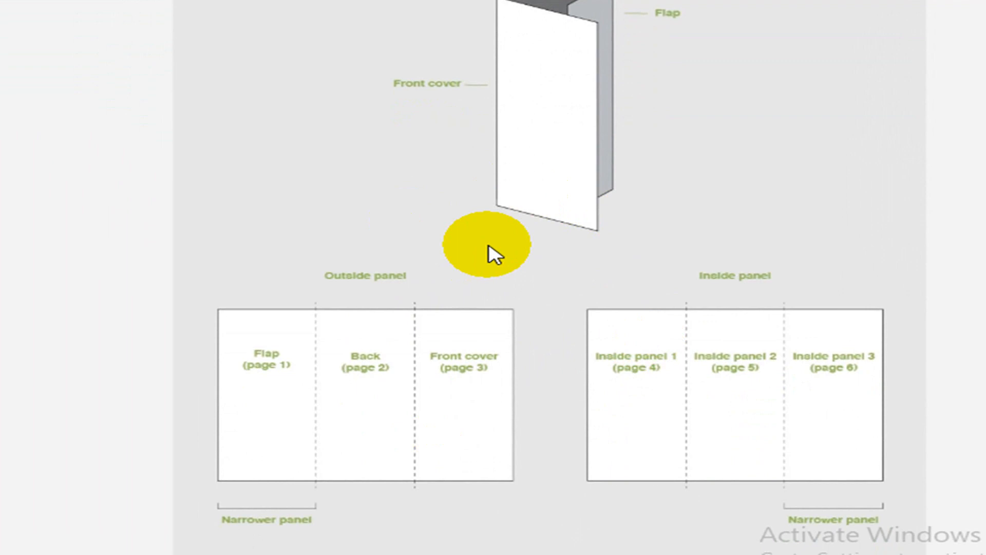
key("Right")
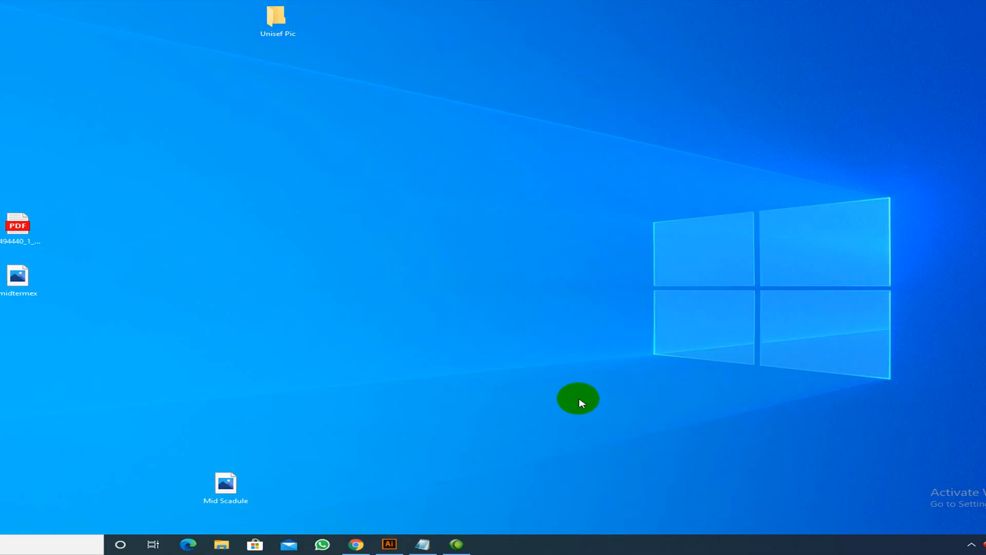
- Switch to Illustrator and pan around the tri-fold template's INSIDE, BACK and FRONT panels
left_click(390, 544)
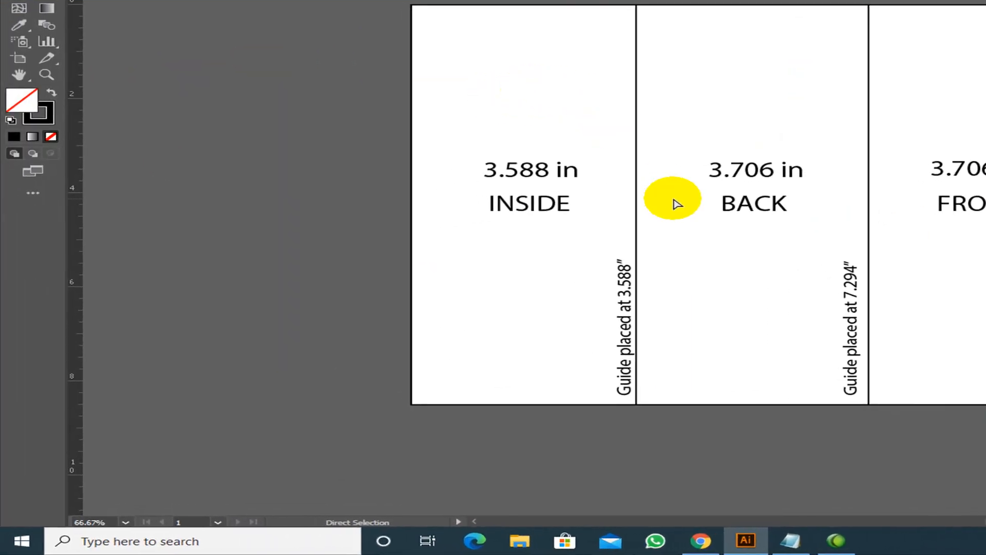
scroll(444, 259, "up", 4)
scroll(445, 257, "down", 3)
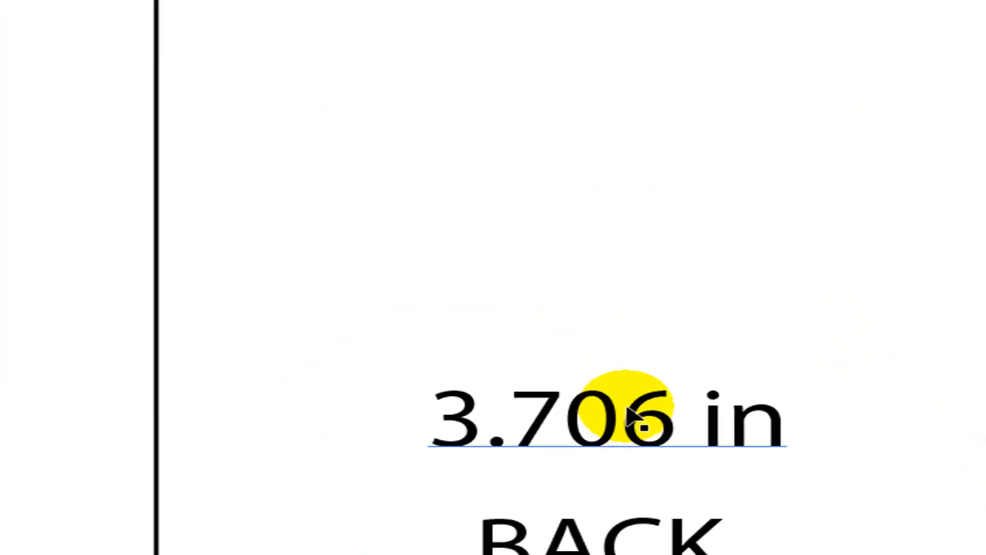
left_click_drag(473, 510, 611, 276)
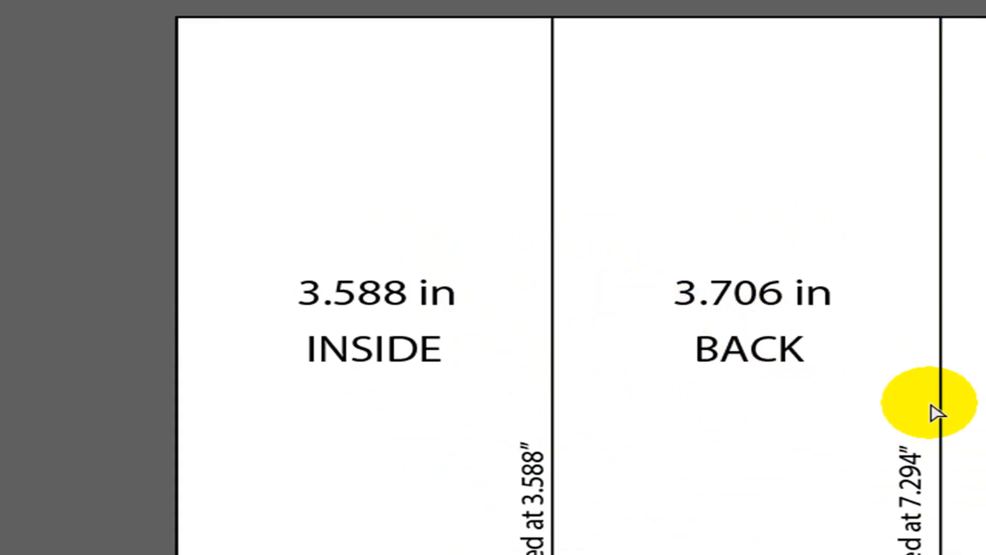
scroll(652, 496, "up", 2)
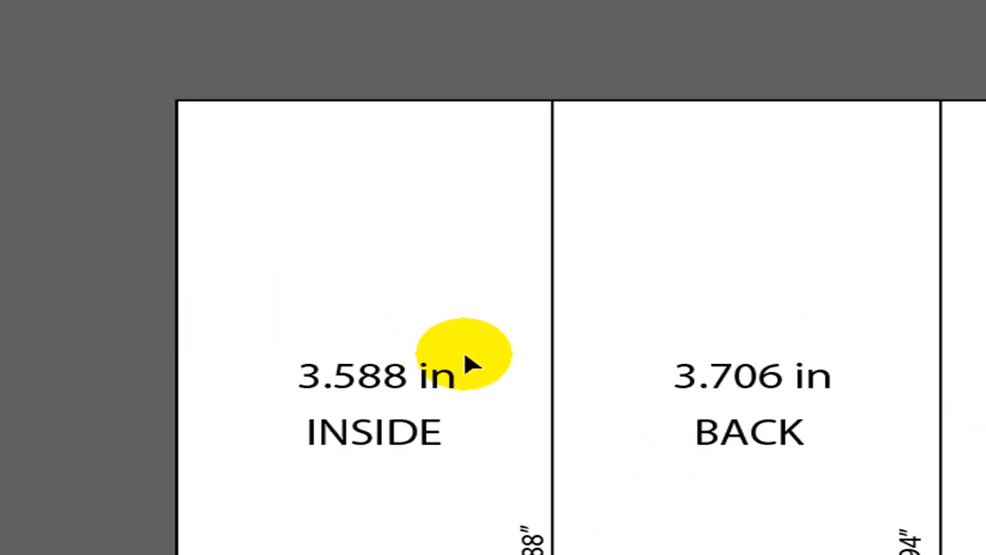
left_click_drag(858, 326, 810, 483)
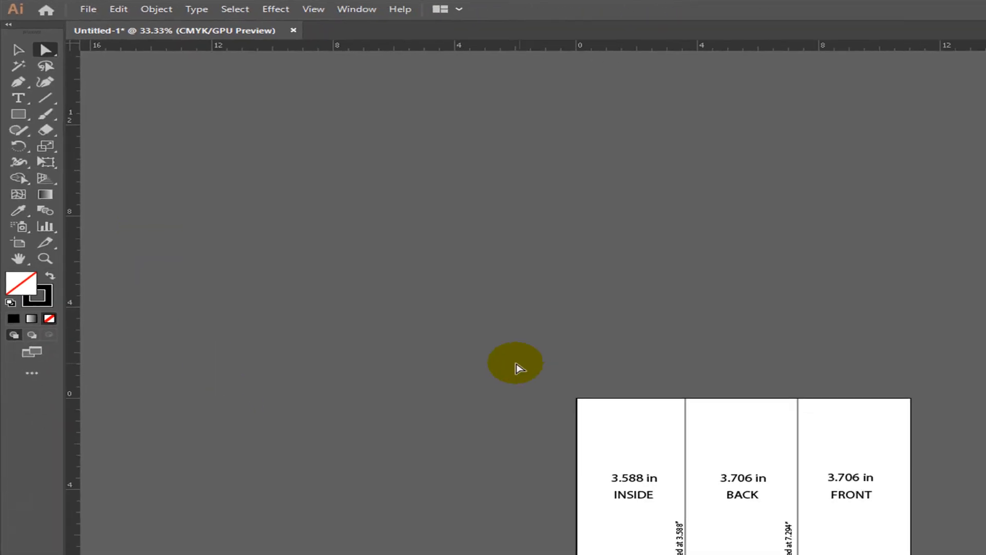
- Alt-drag a copy of Artboard 1 above the original and delete all its copied contents
left_click(23, 240)
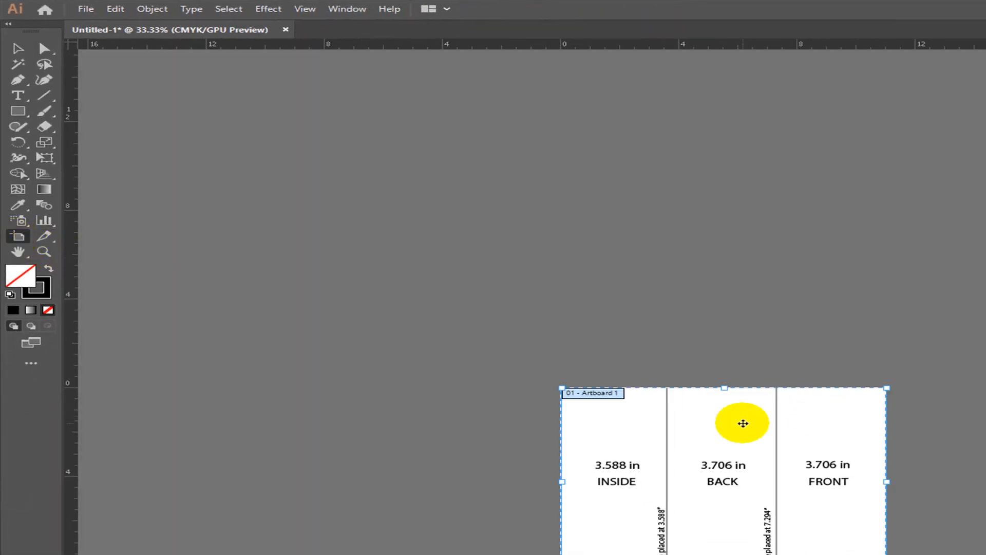
left_click_drag(739, 424, 717, 219)
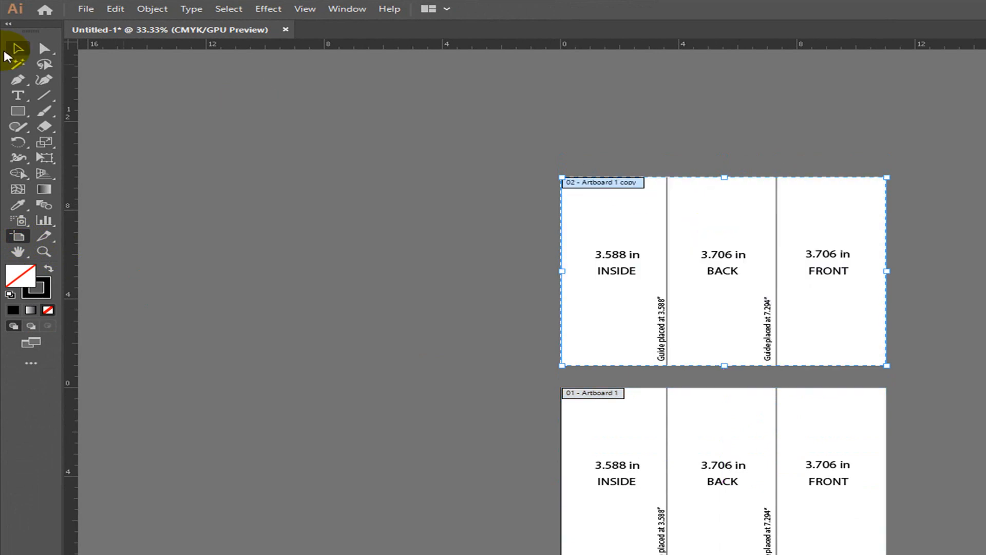
left_click(18, 49)
left_click(454, 224)
key("ctrl+alt+a")
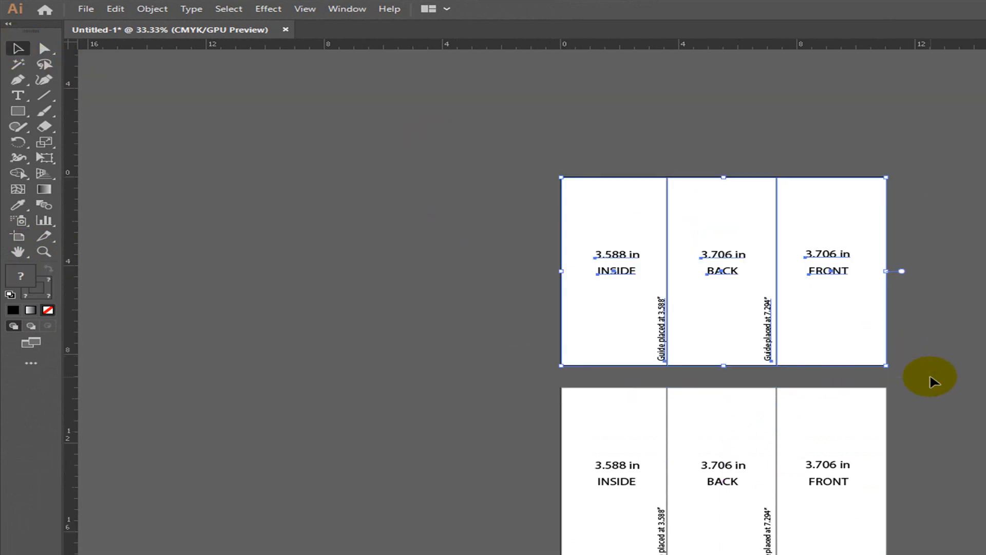
key("Delete")
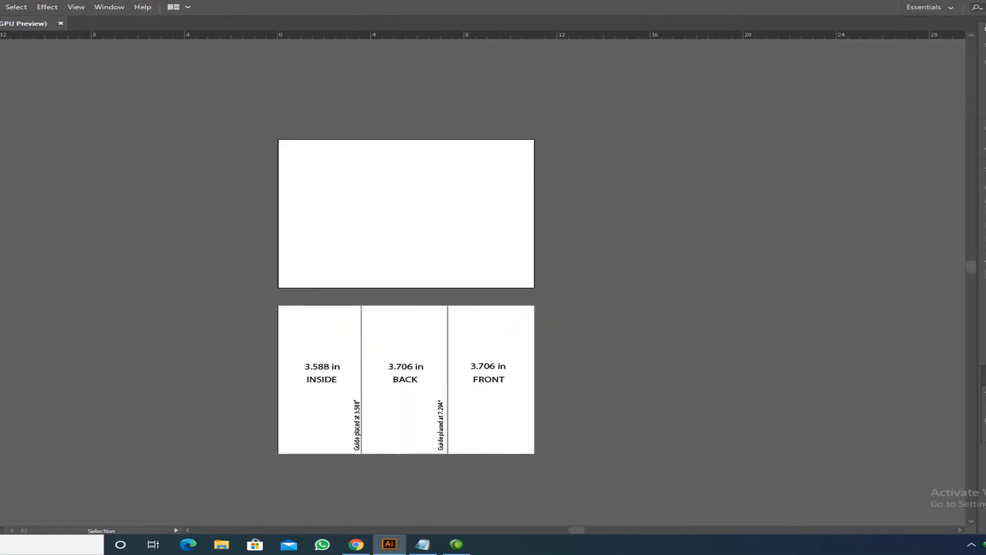
left_click(86, 9)
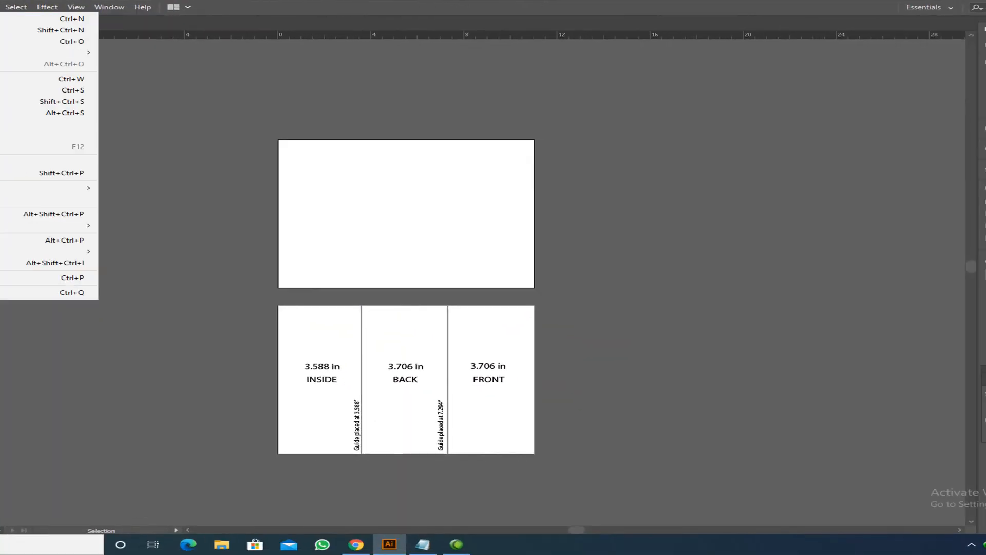
- Start a new document and view the Print presets with Letter, 612 × 792 pt
left_click(67, 19)
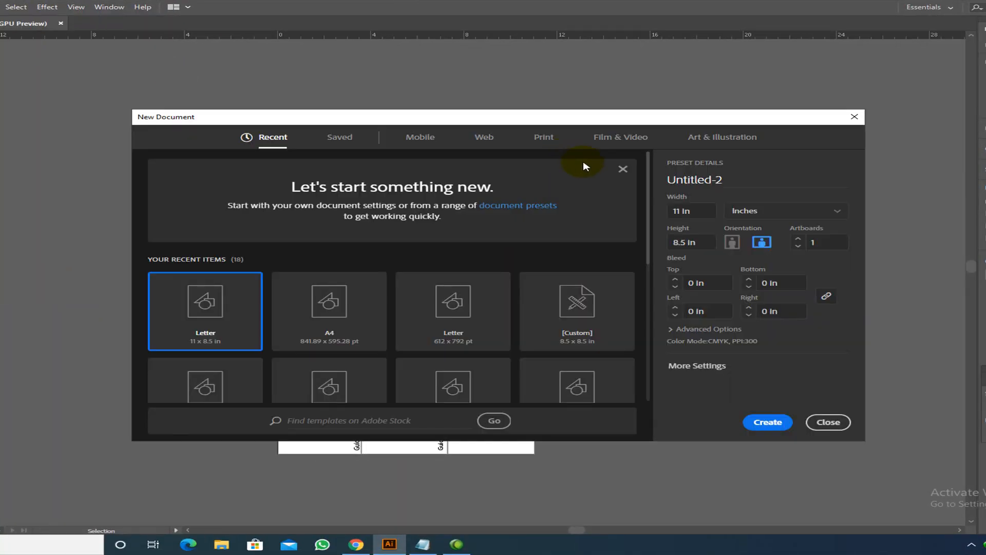
left_click(542, 138)
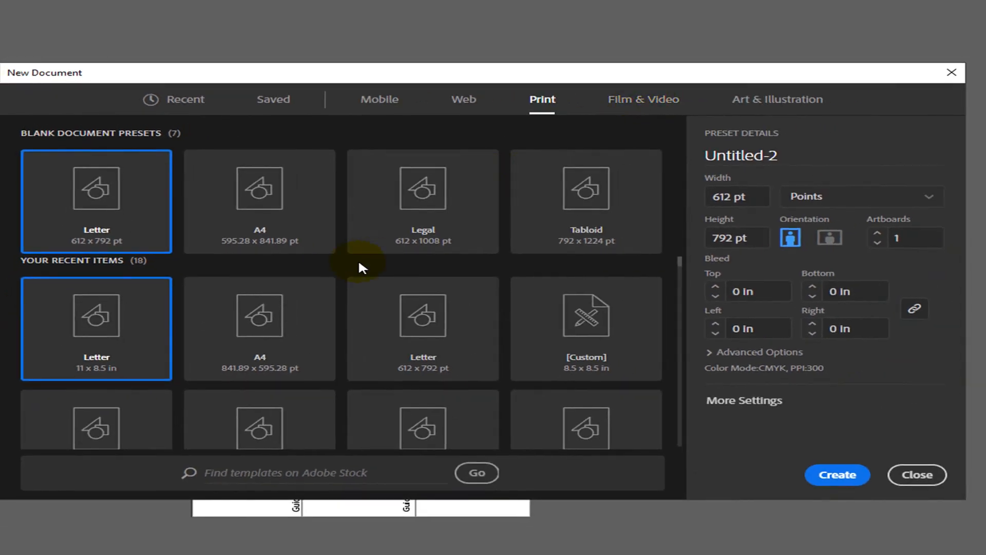
- Set Untitled-2 to inches, 11 × 8.5 in landscape, with 2 artboards
left_click(904, 197)
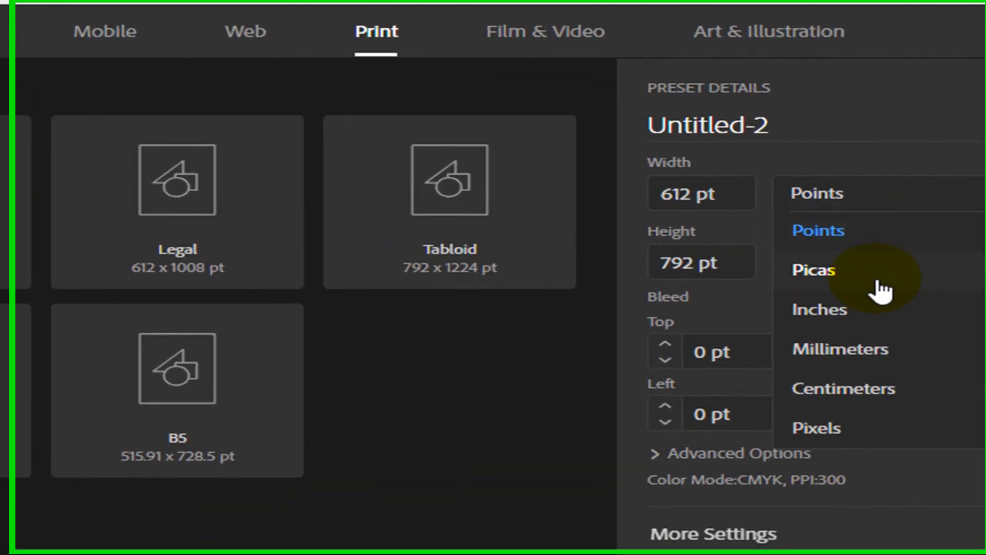
left_click(835, 311)
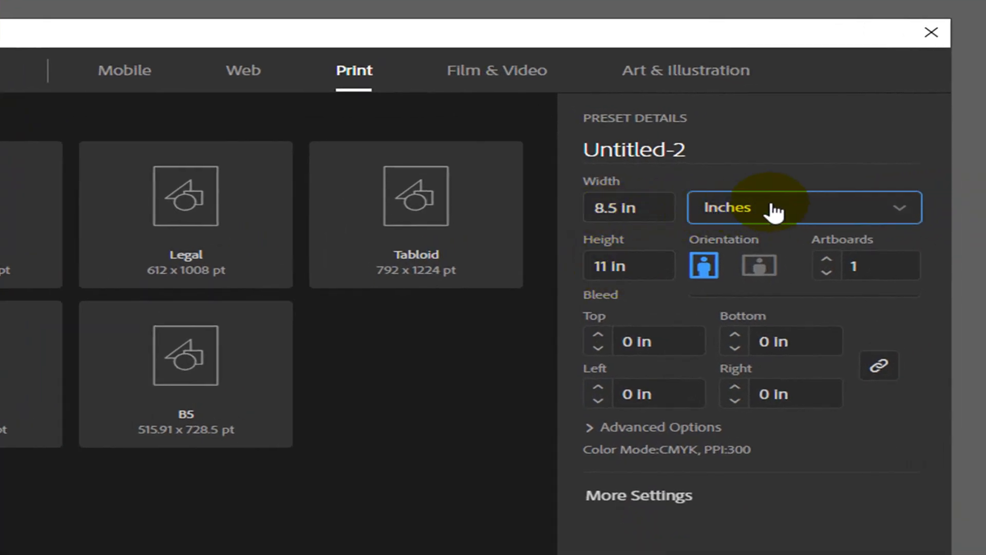
left_click(764, 268)
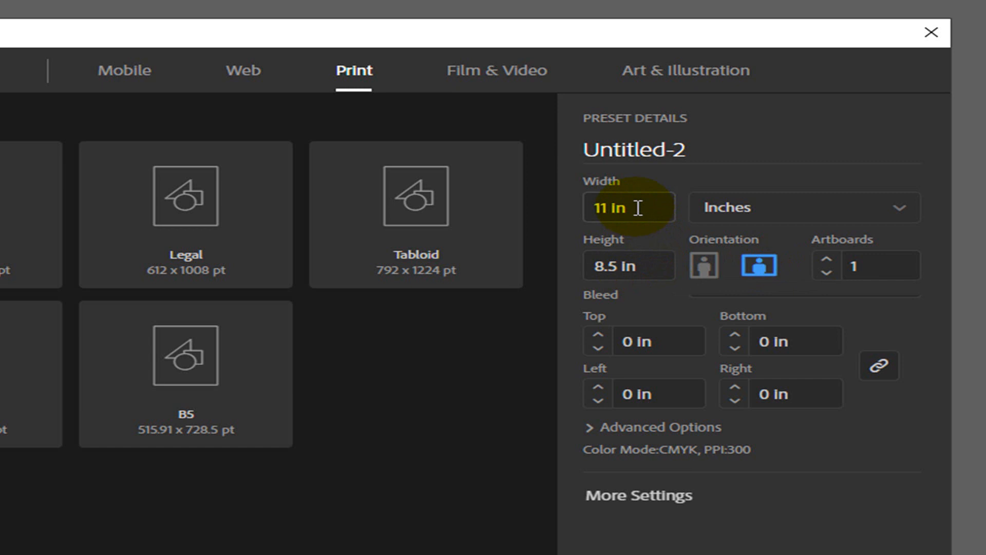
left_click(763, 271)
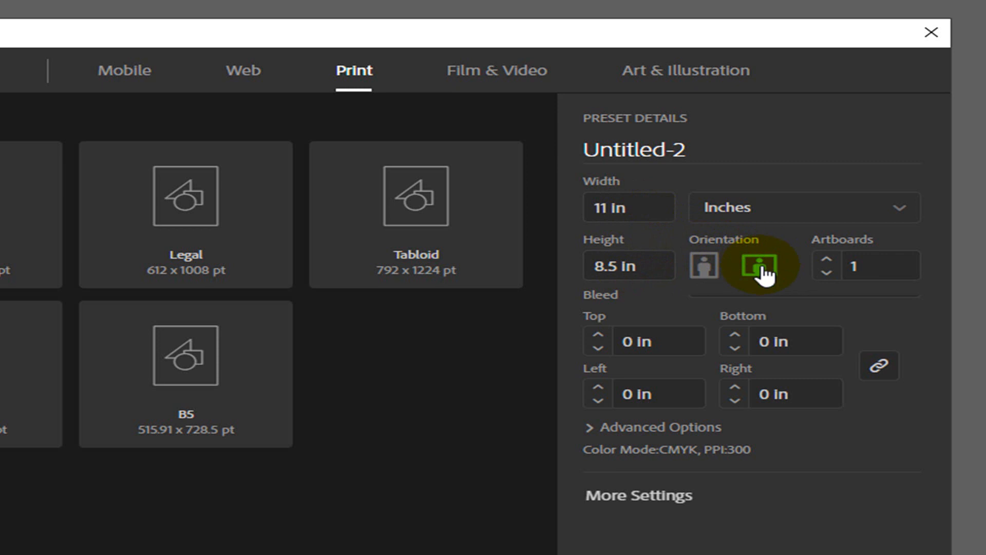
left_click(866, 271)
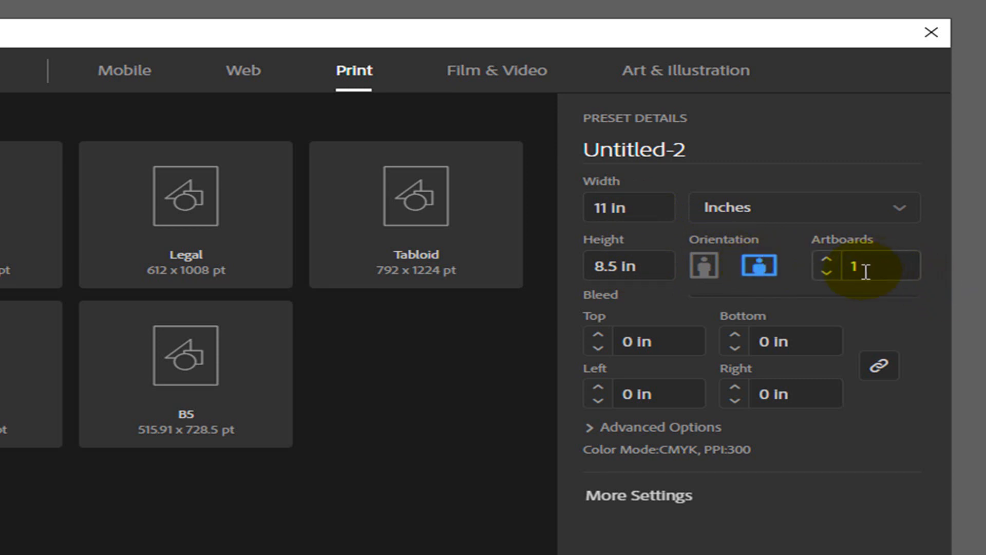
left_click(844, 281)
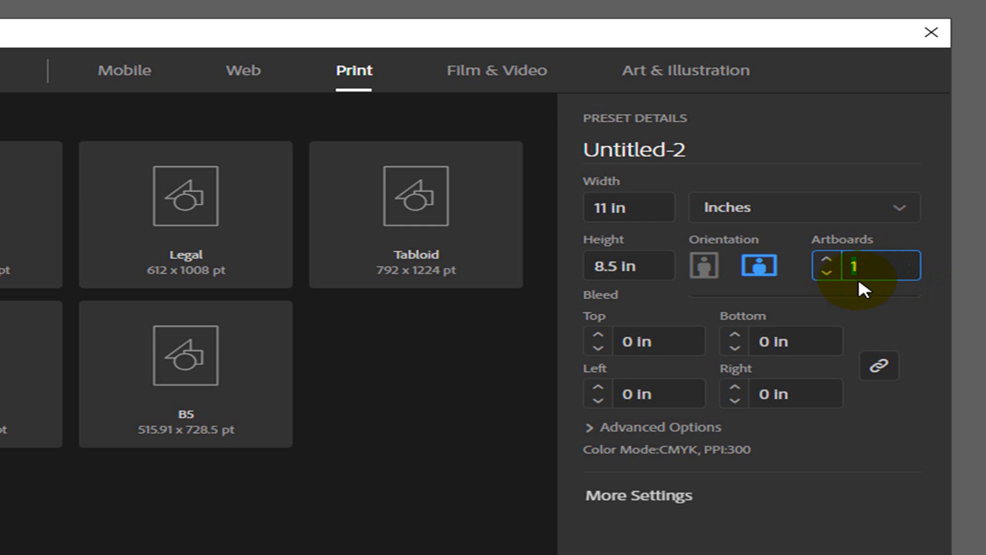
type("2")
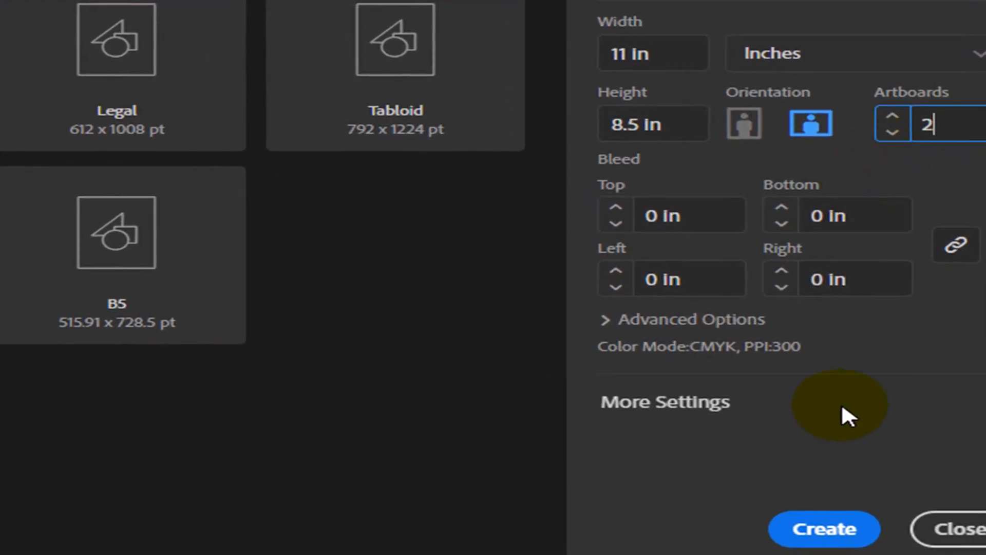
left_click(815, 524)
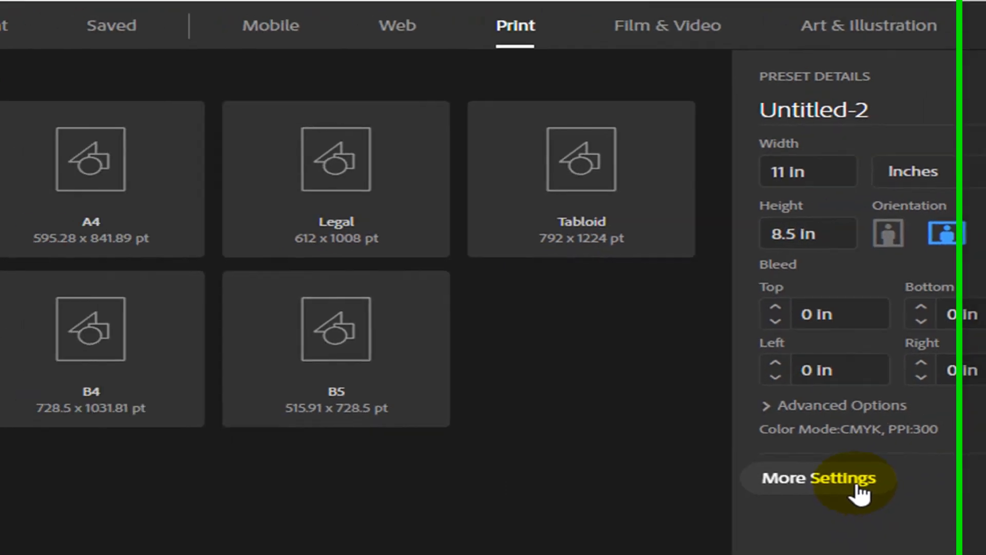
- In More Settings, keep CMYK colour mode and High (300 ppi) raster effects
left_click(858, 487)
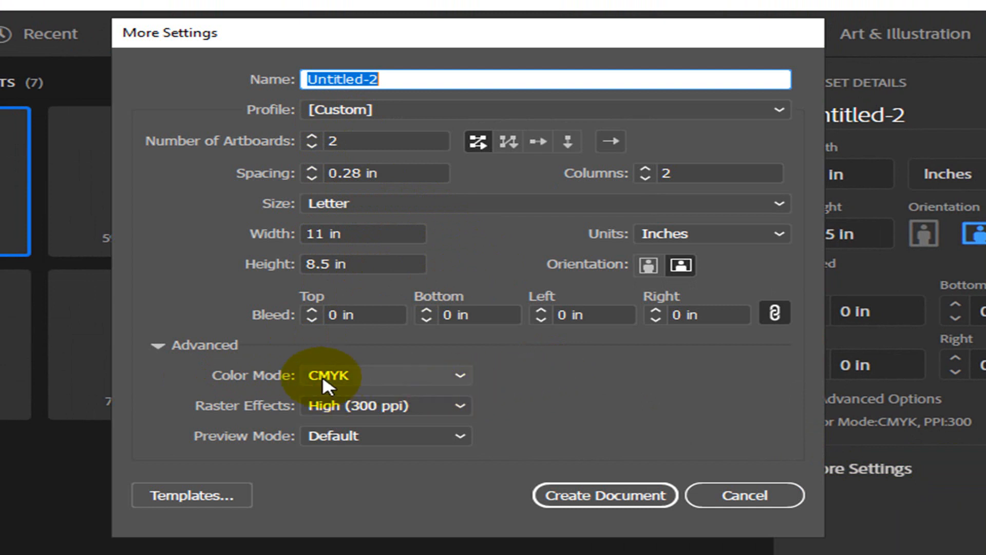
left_click(361, 374)
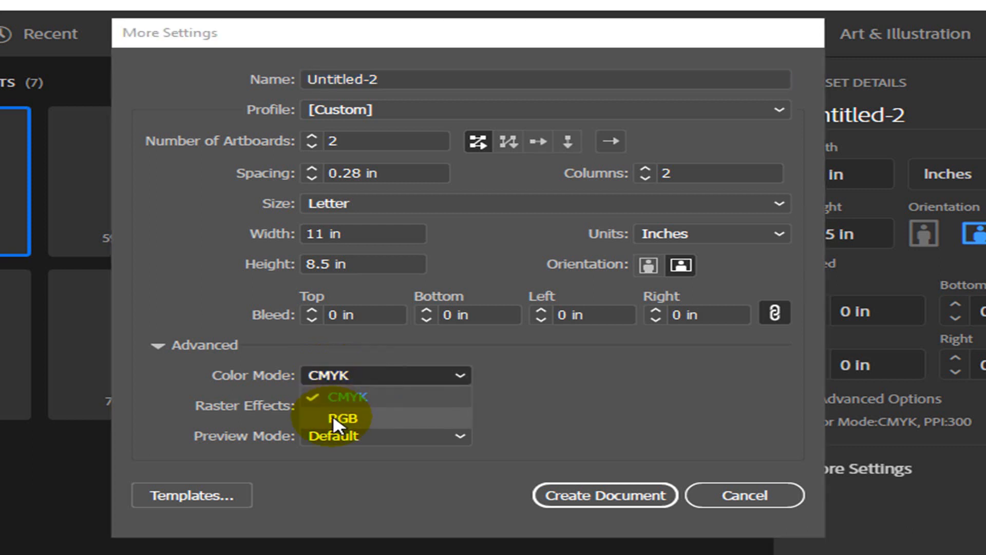
left_click(344, 376)
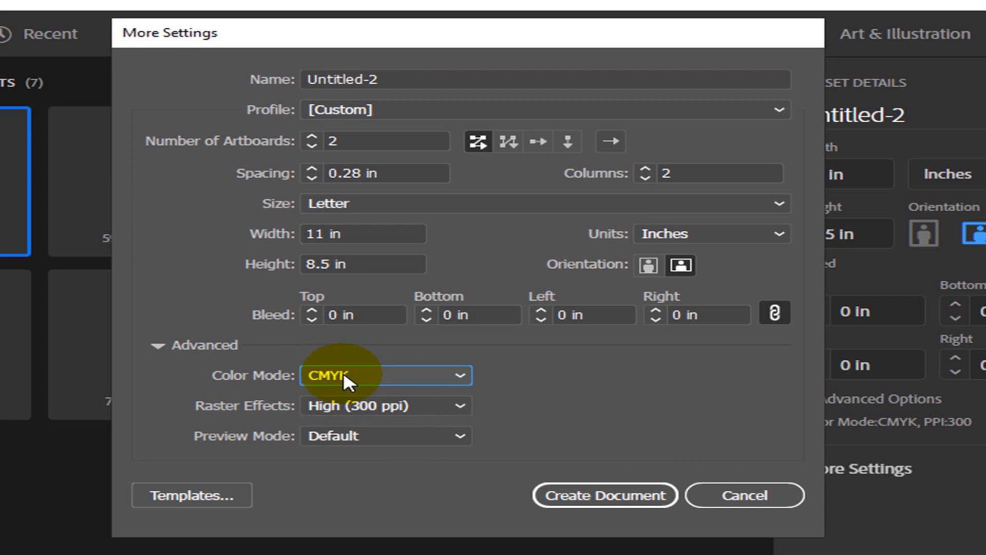
left_click(459, 406)
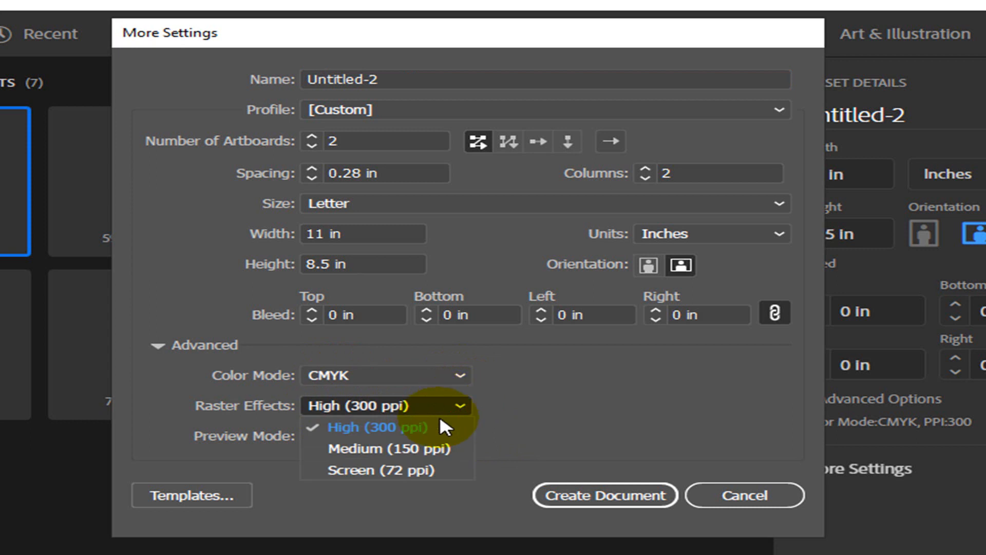
left_click(423, 427)
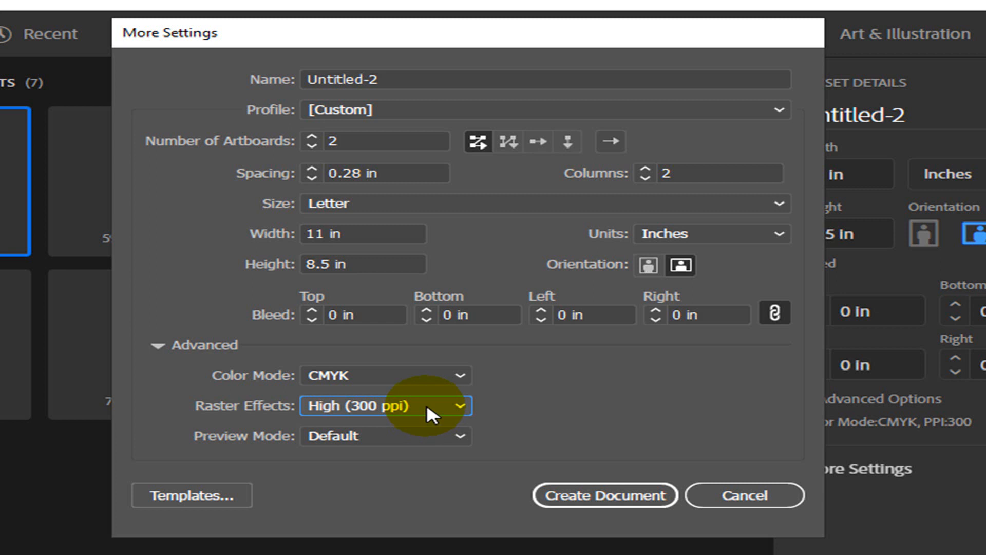
left_click(356, 402)
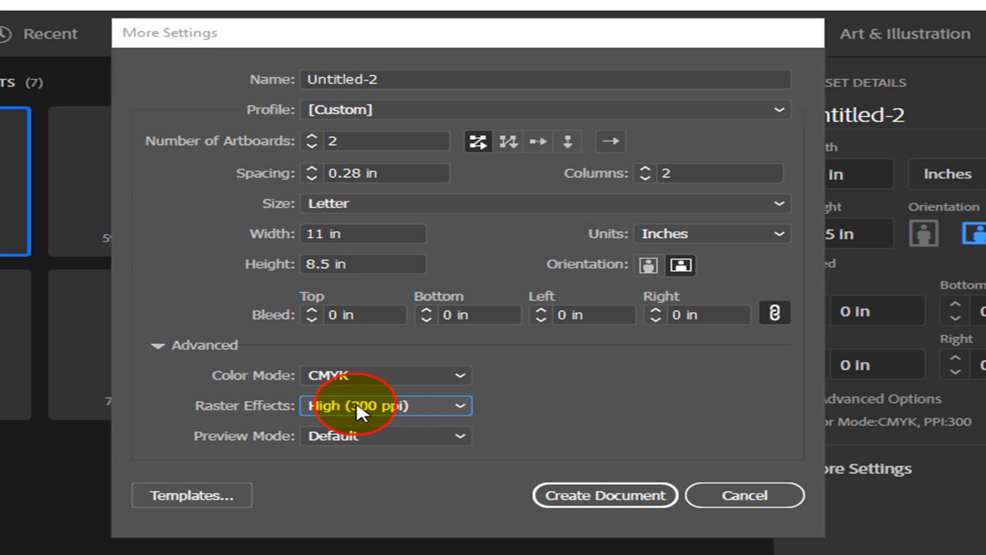
left_click(390, 405)
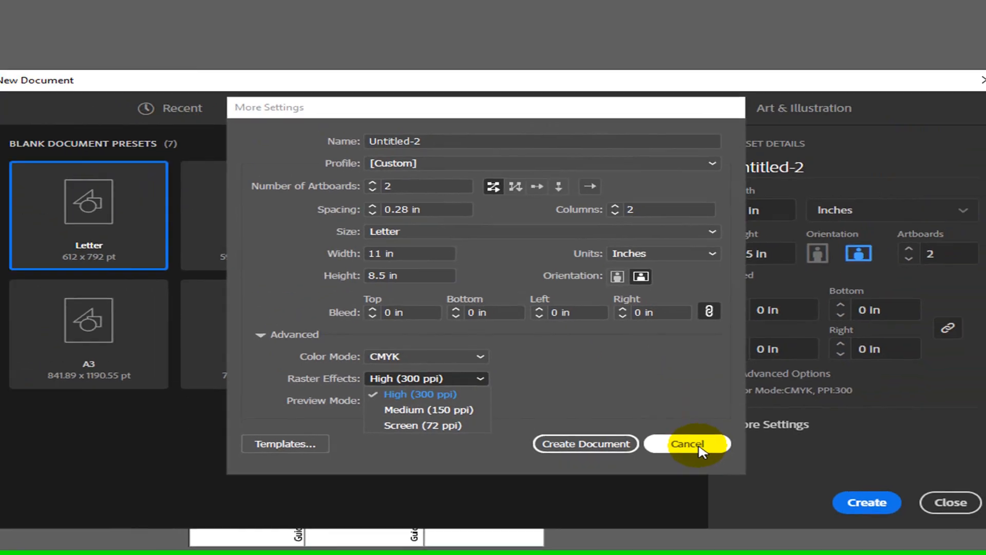
left_click(770, 349)
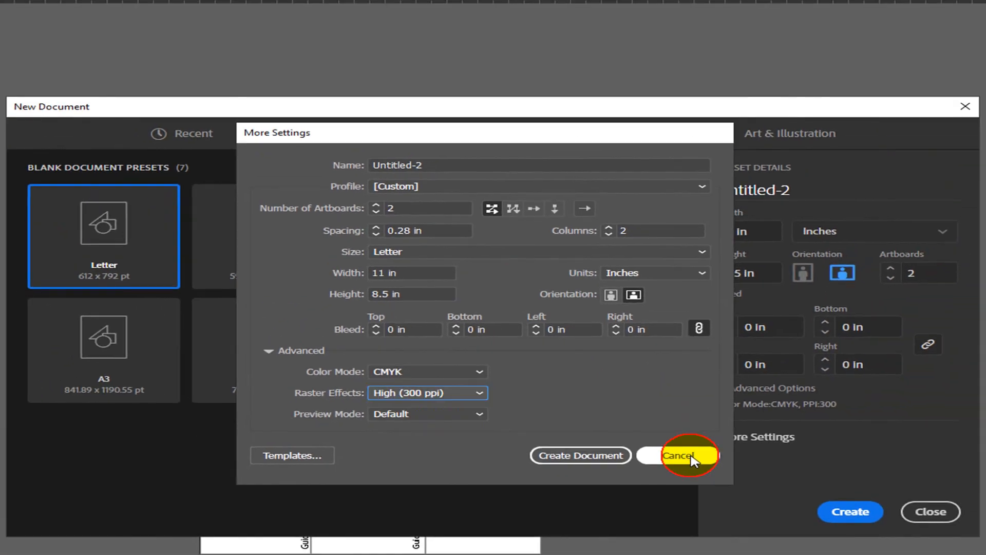
- Create the two-artboard Untitled-2 document and zoom out to see both artboards
left_click(683, 455)
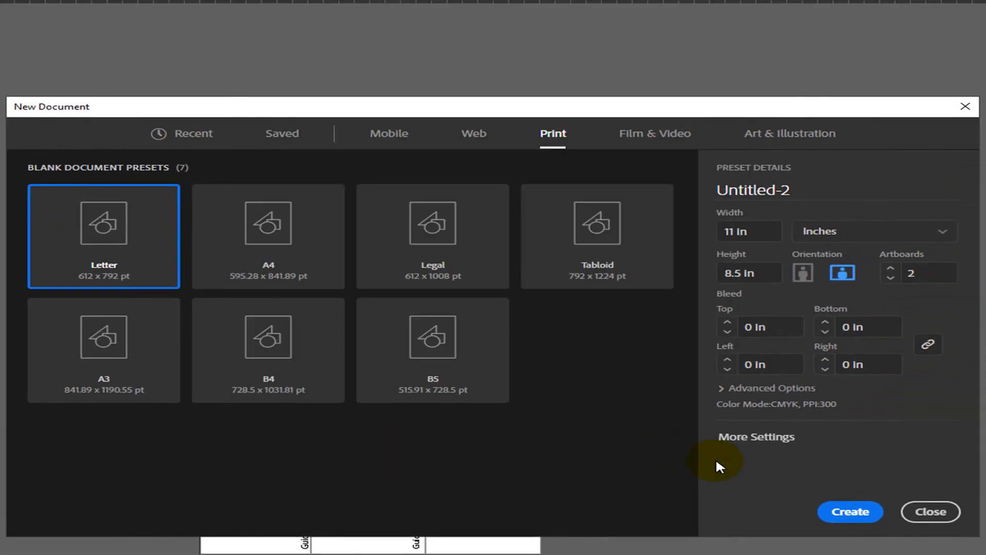
left_click(853, 513)
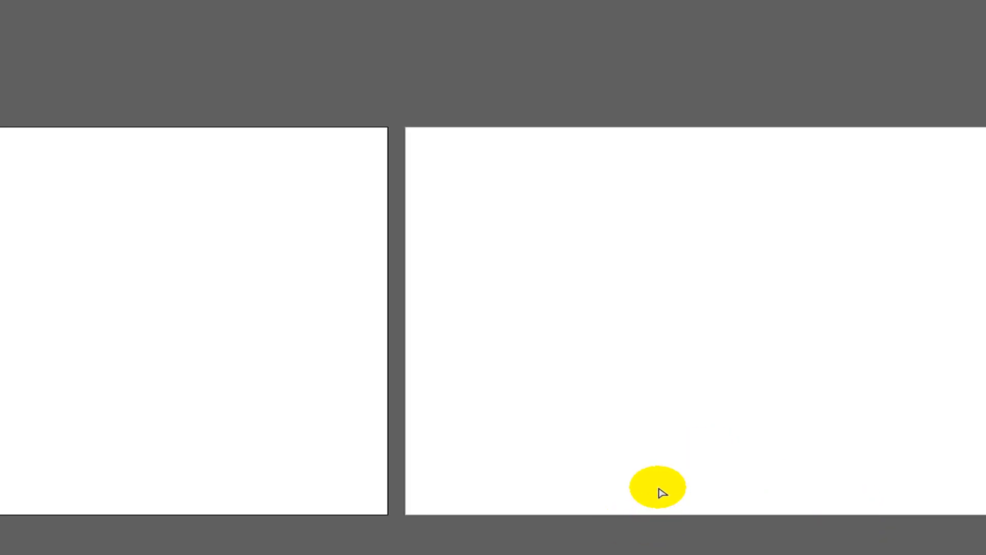
key("ctrl+minus")
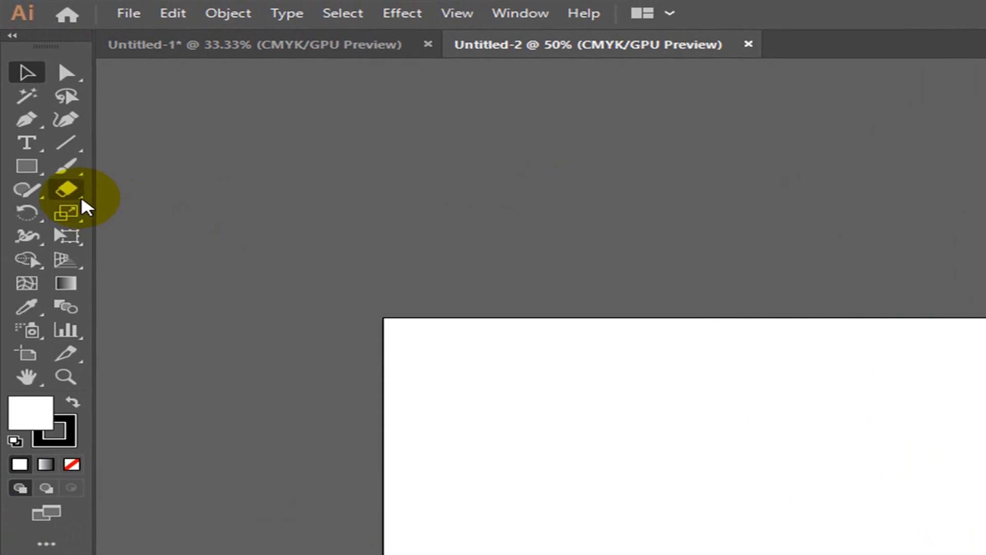
- Draw an 11 × 8.5 in rectangle by entering its size numerically
left_click(31, 168)
left_click(640, 382)
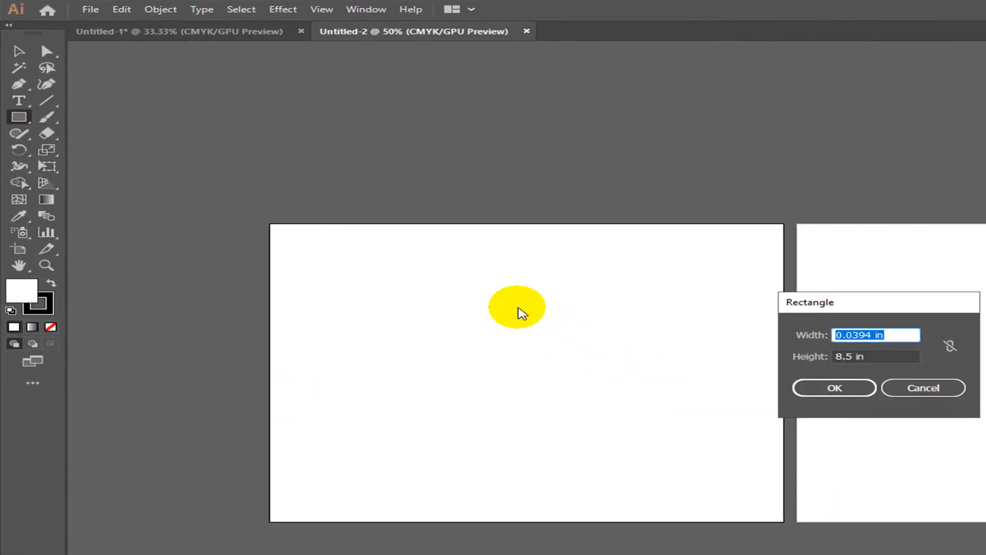
type("11")
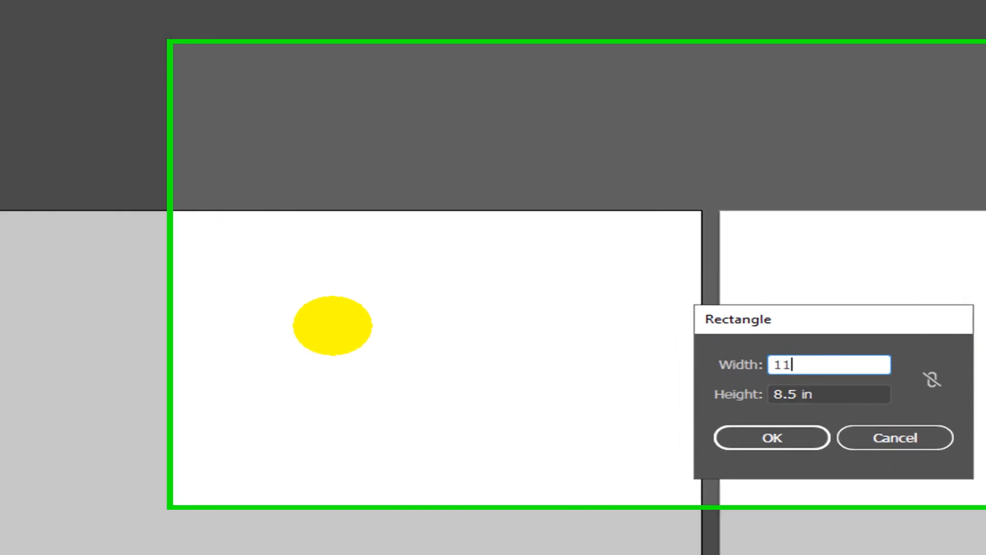
key("Tab")
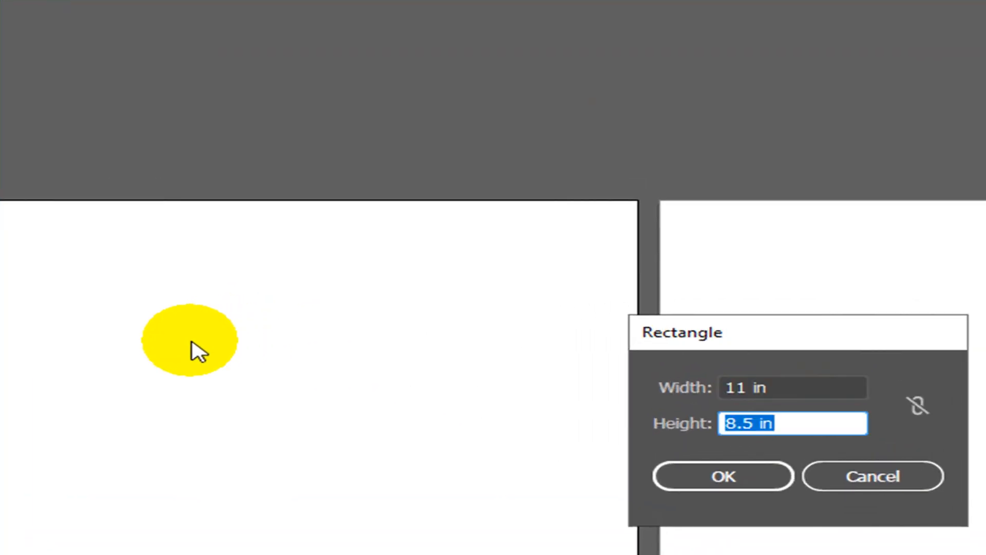
left_click(725, 486)
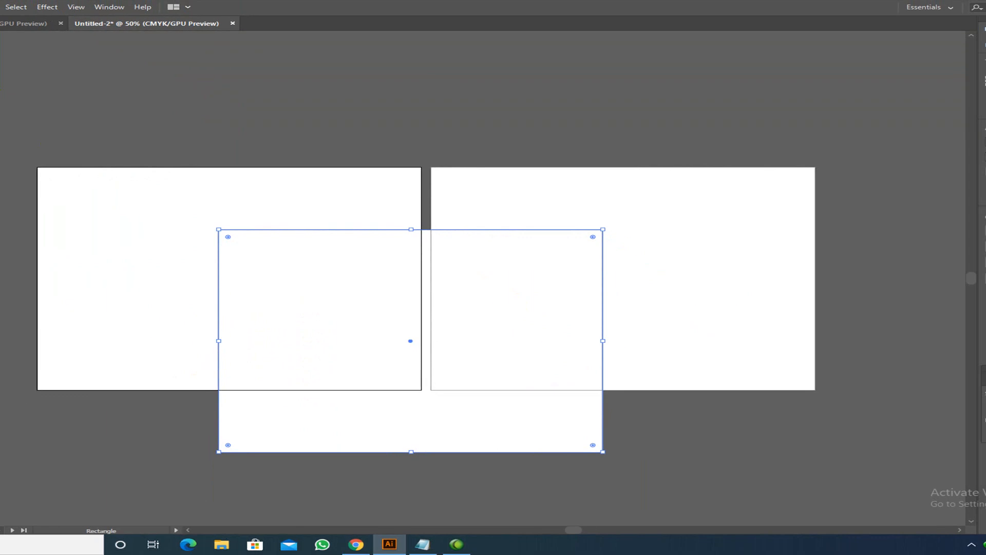
- Move the rectangle onto the left artboard, with alignment set to Align to Artboard and Top
left_click_drag(488, 349, 311, 325)
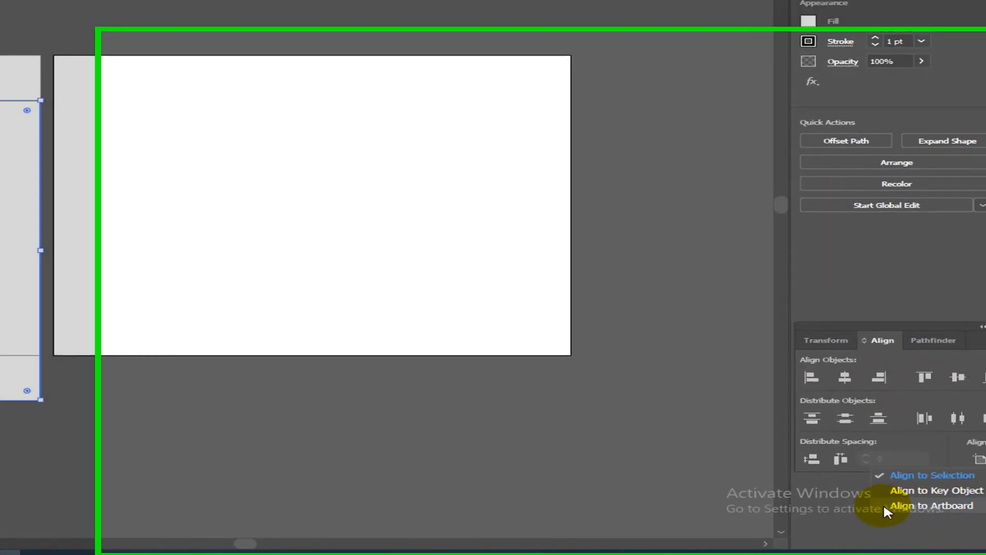
left_click(839, 507)
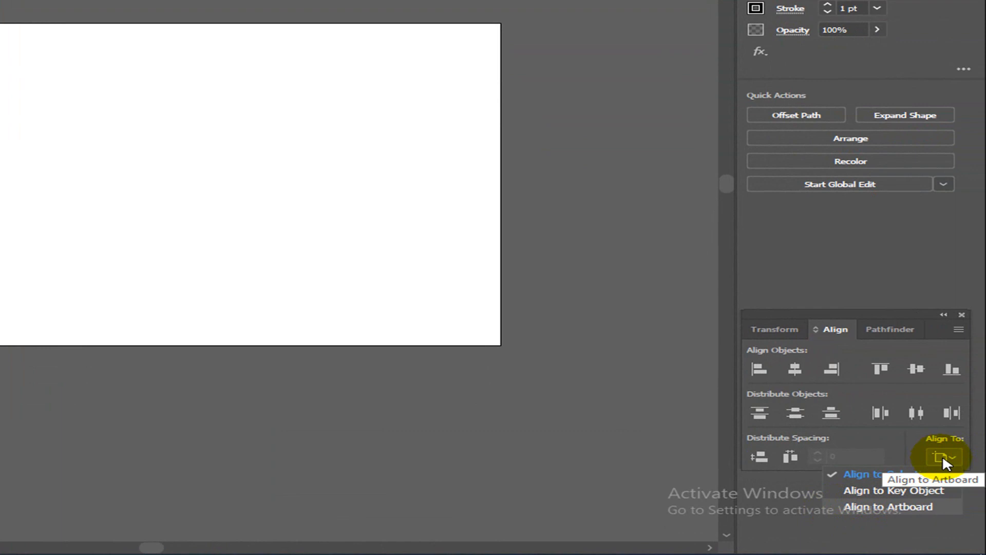
left_click(834, 506)
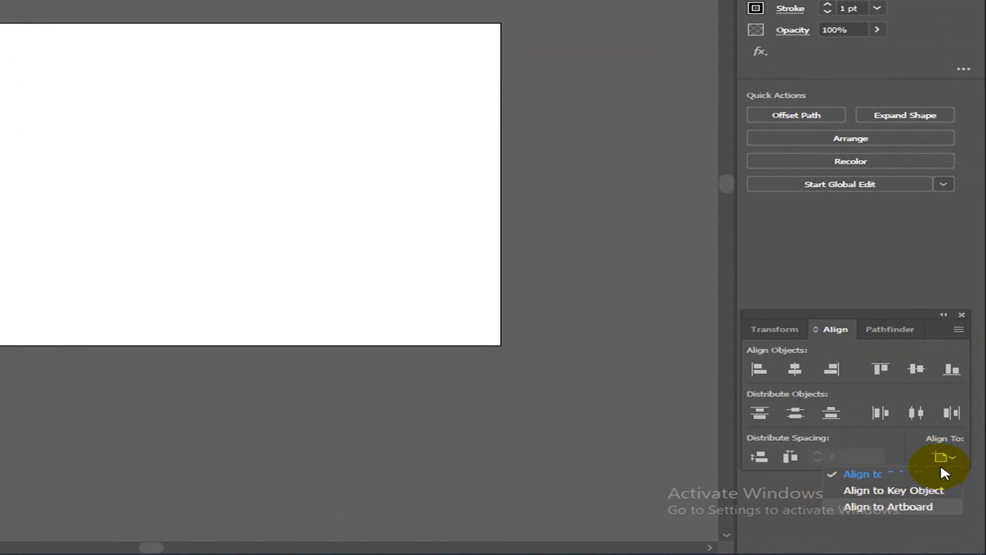
left_click(943, 456)
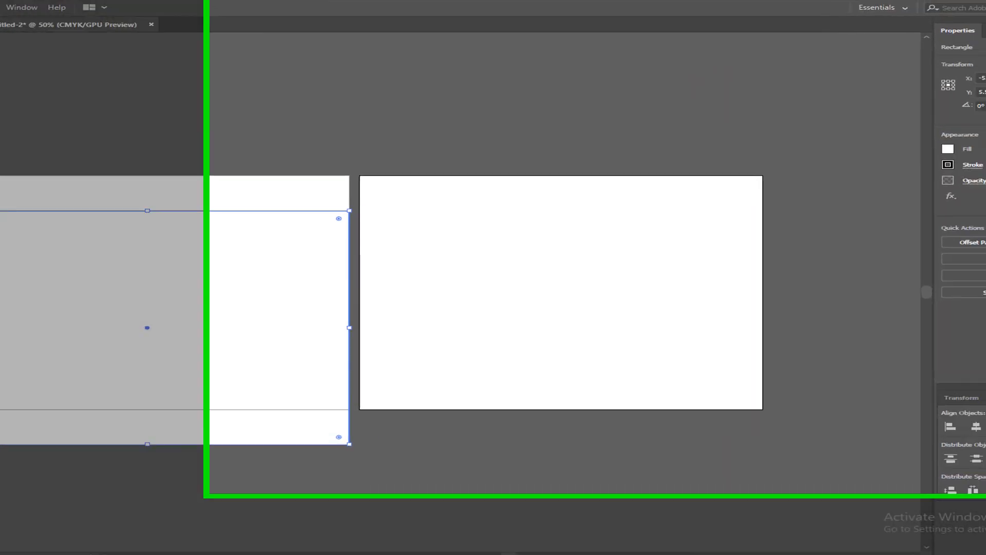
left_click(940, 473)
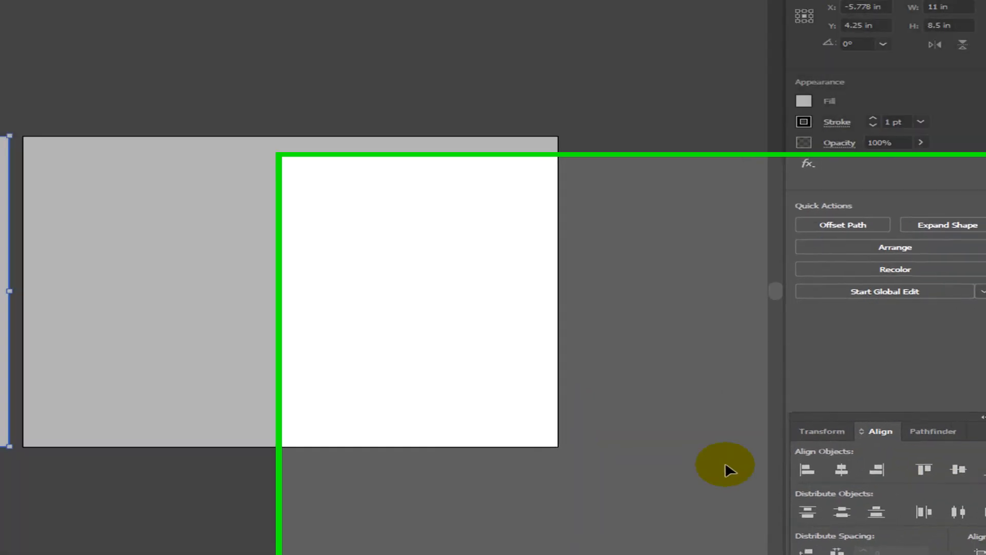
- Align the 11 × 8.5 in rectangle left and to the edges so it fills the left artboard
left_click(833, 481)
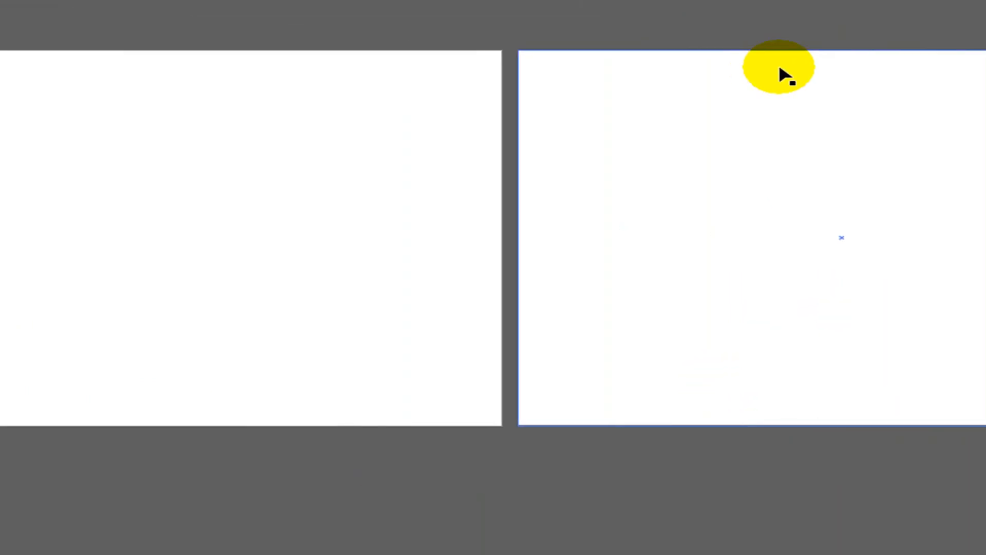
left_click(781, 55)
key("a")
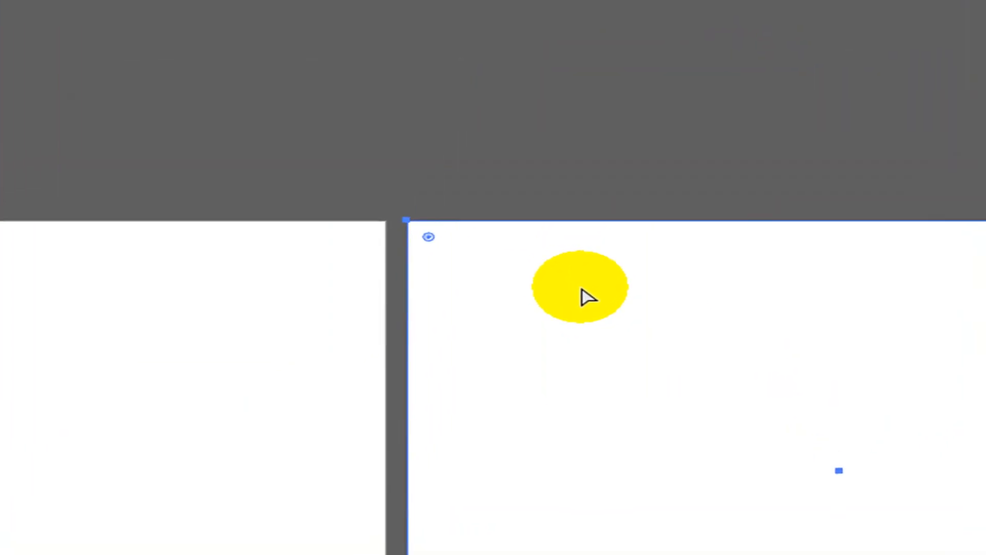
key("v")
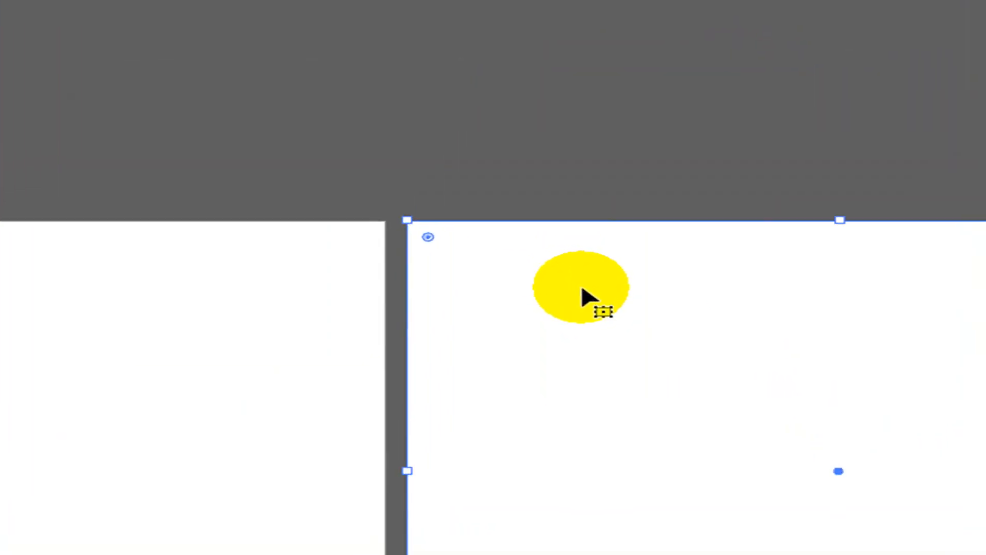
key("a")
key("v")
key("a")
key("v")
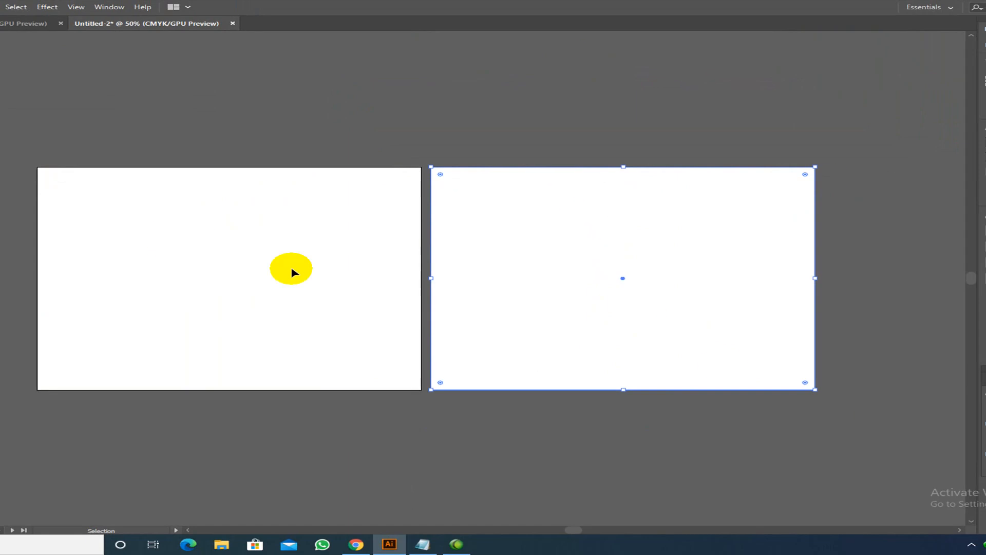
left_click(985, 410)
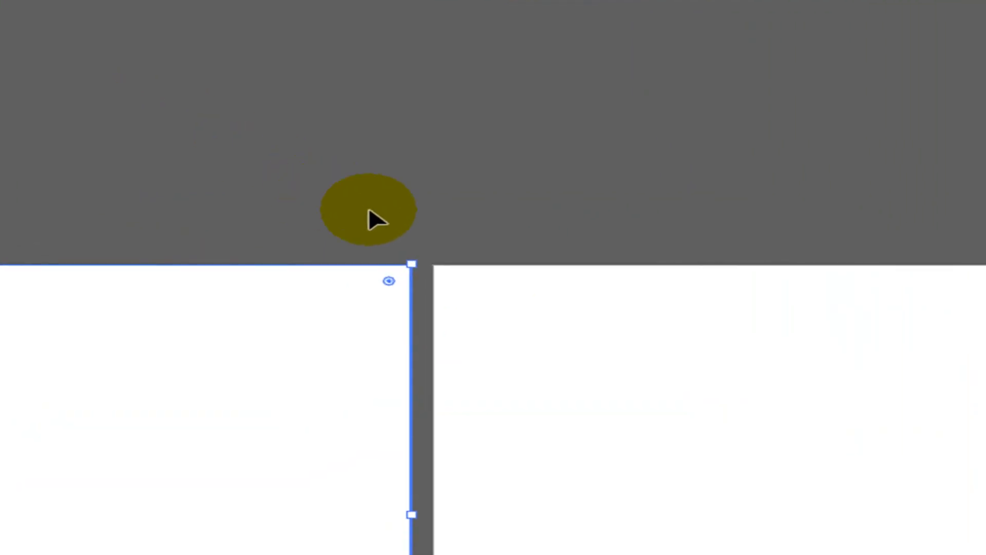
- Set the left-artboard rectangle's fill to None, leaving only its outline, and reselect it
left_click(534, 177)
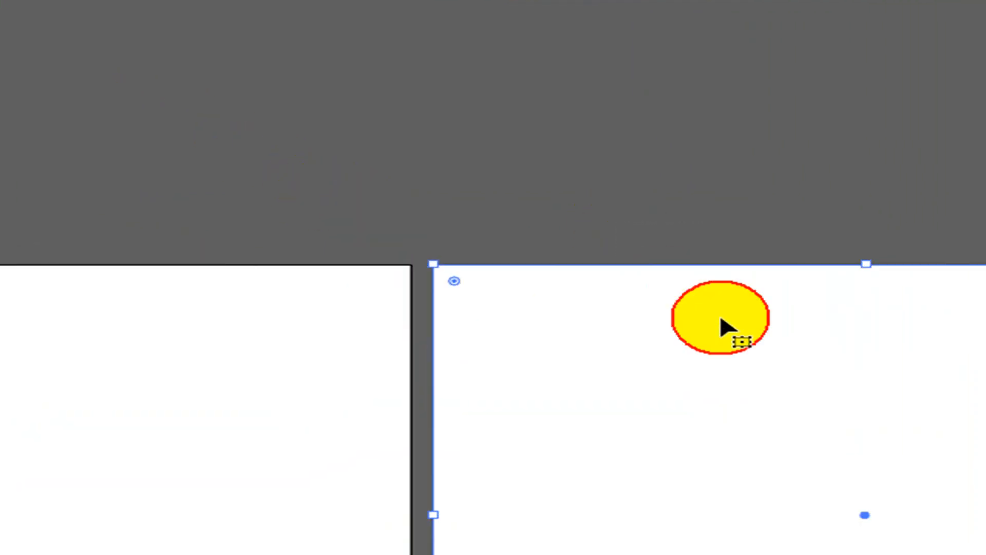
left_click(286, 303)
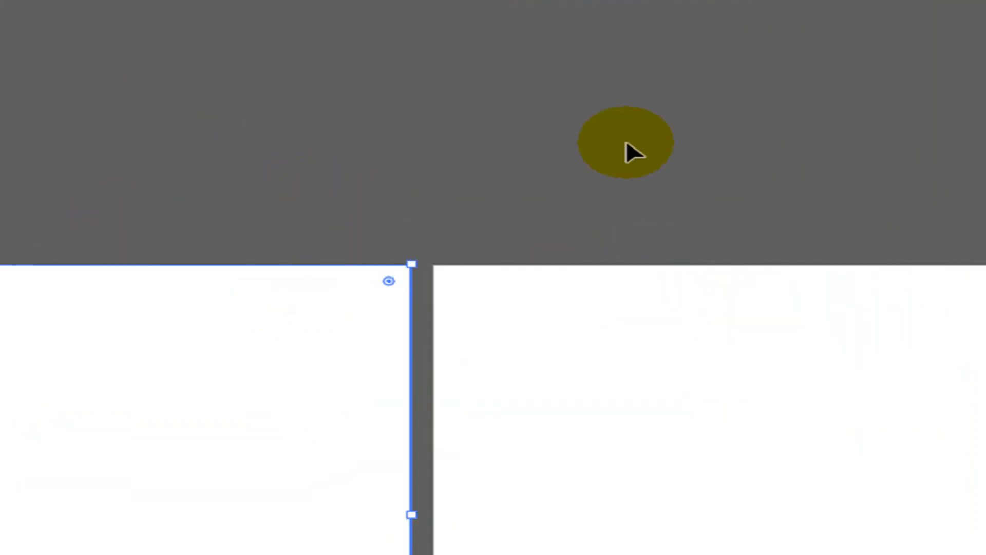
left_click(902, 369)
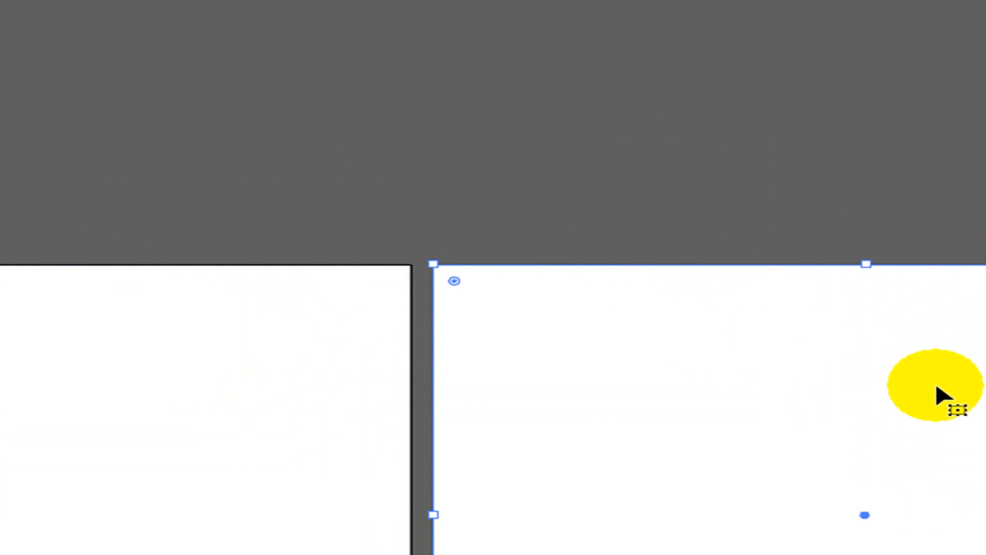
left_click(396, 292)
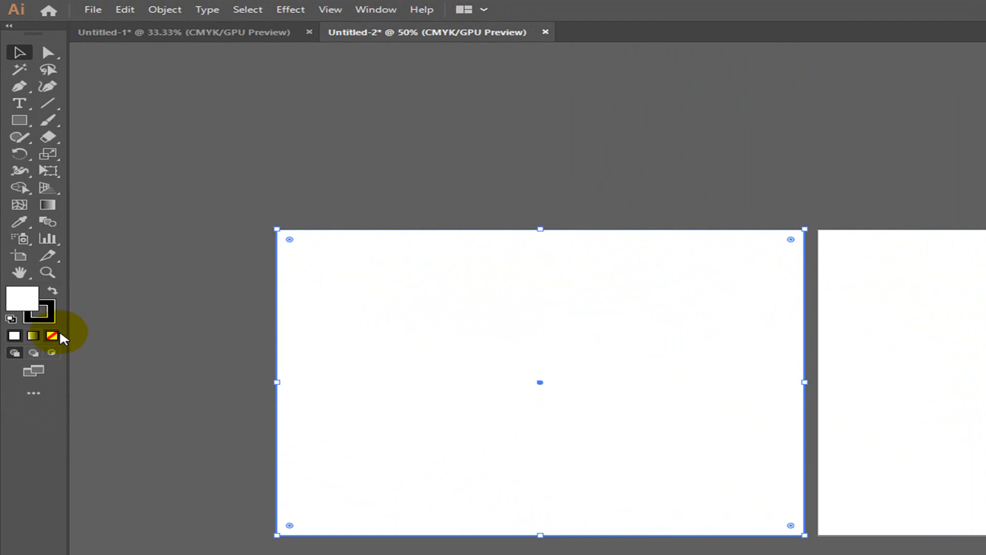
left_click(52, 336)
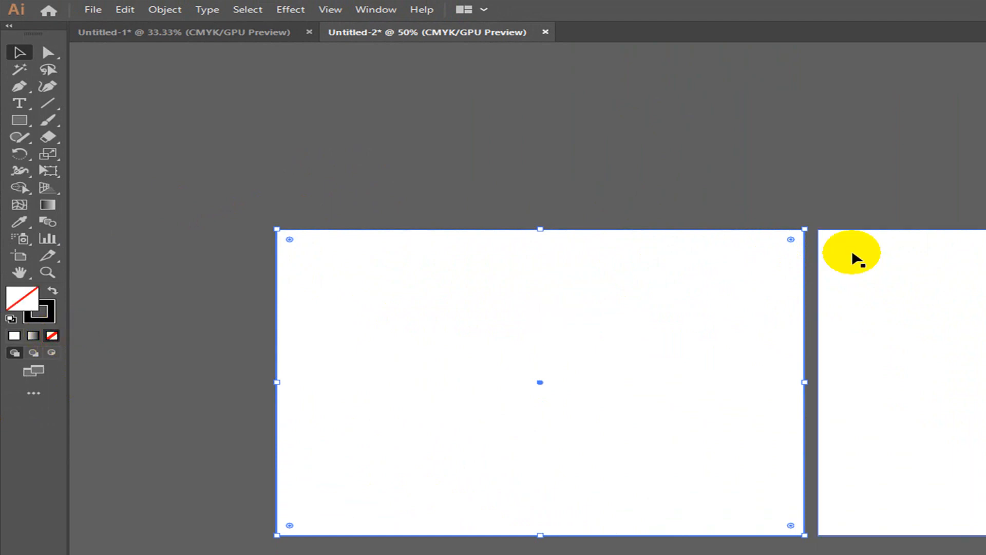
left_click(947, 248)
left_click(52, 337)
left_click(639, 170)
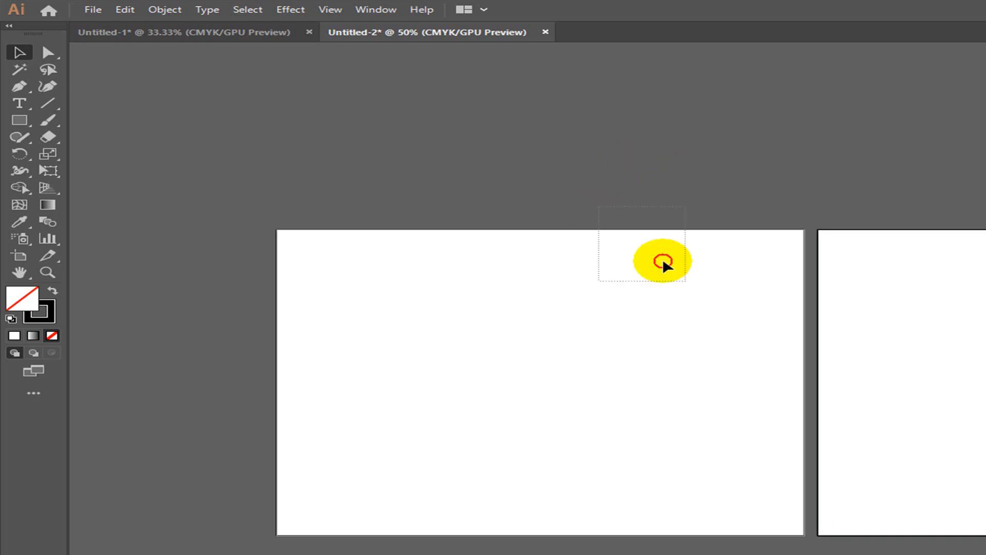
left_click(698, 283)
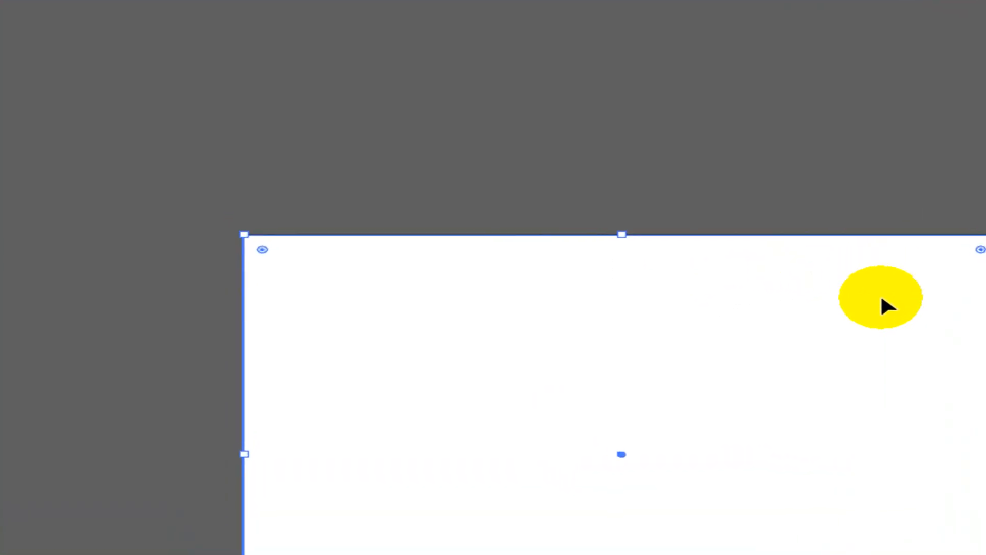
key("space")
left_click_drag(635, 452, 718, 449)
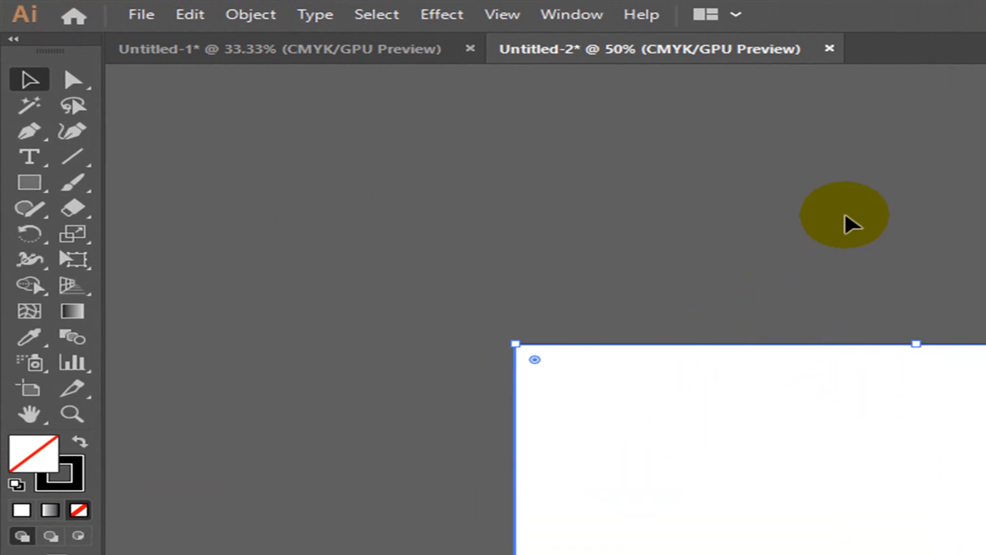
- Create a new print document in inches, 36 in wide by 23 in high, and fit it in view
left_click(141, 15)
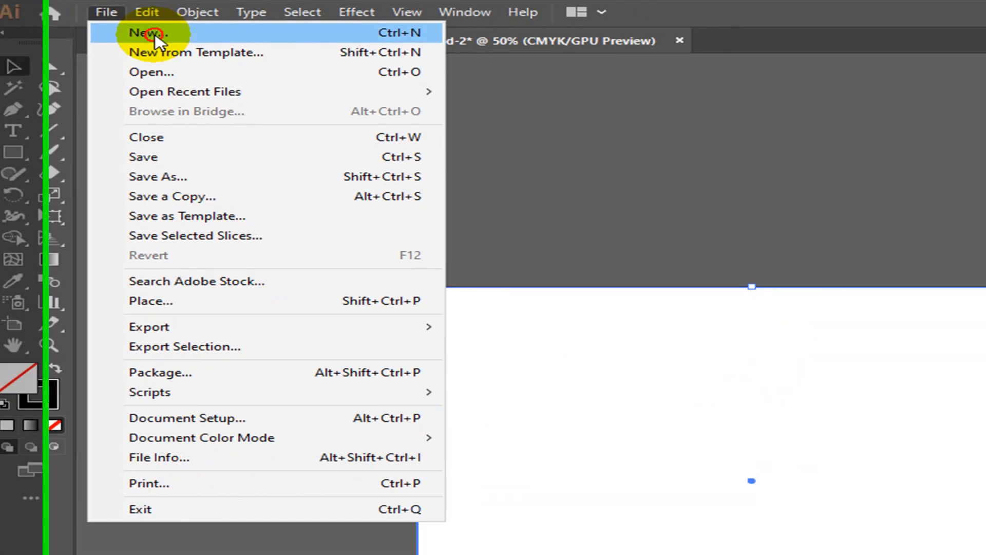
left_click(215, 46)
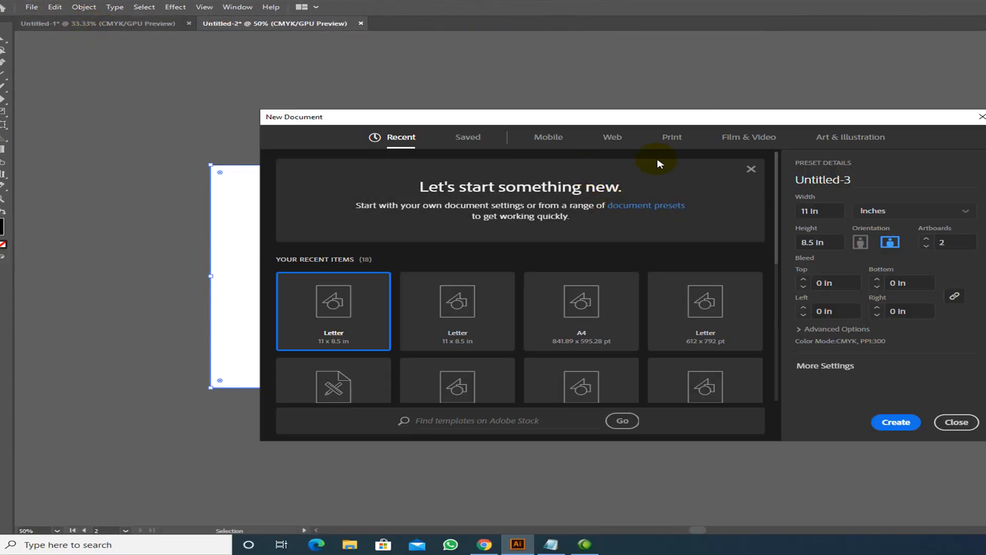
left_click(672, 136)
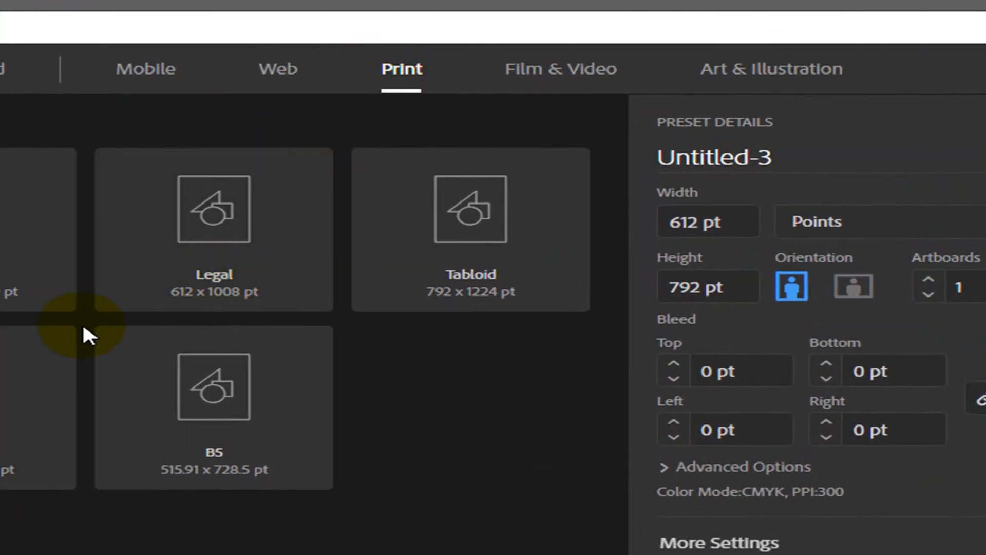
left_click(872, 212)
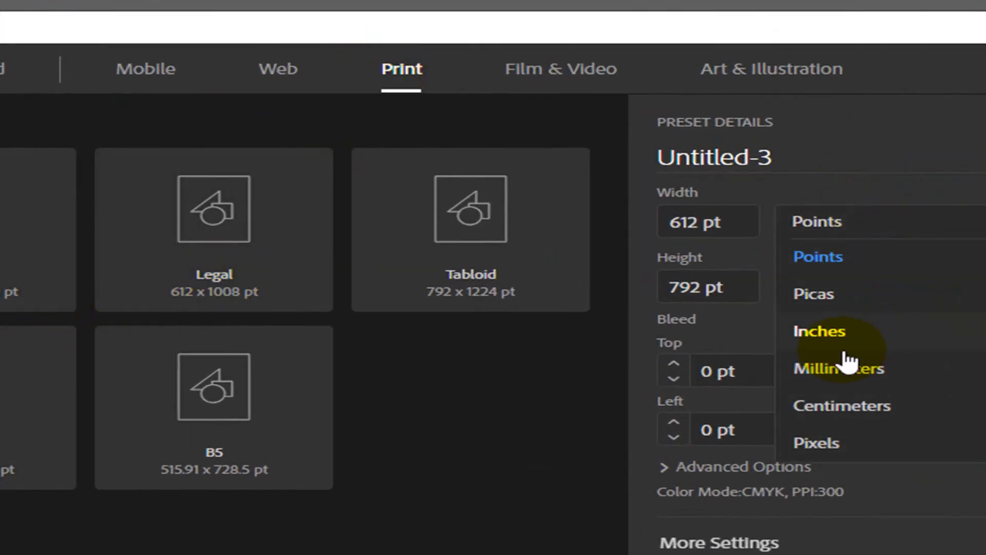
left_click(829, 335)
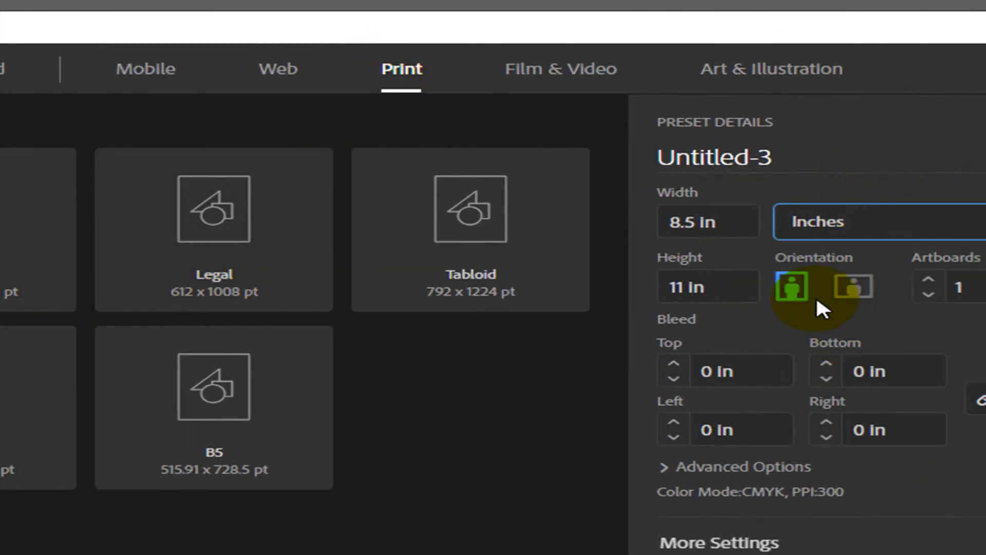
left_click(735, 221)
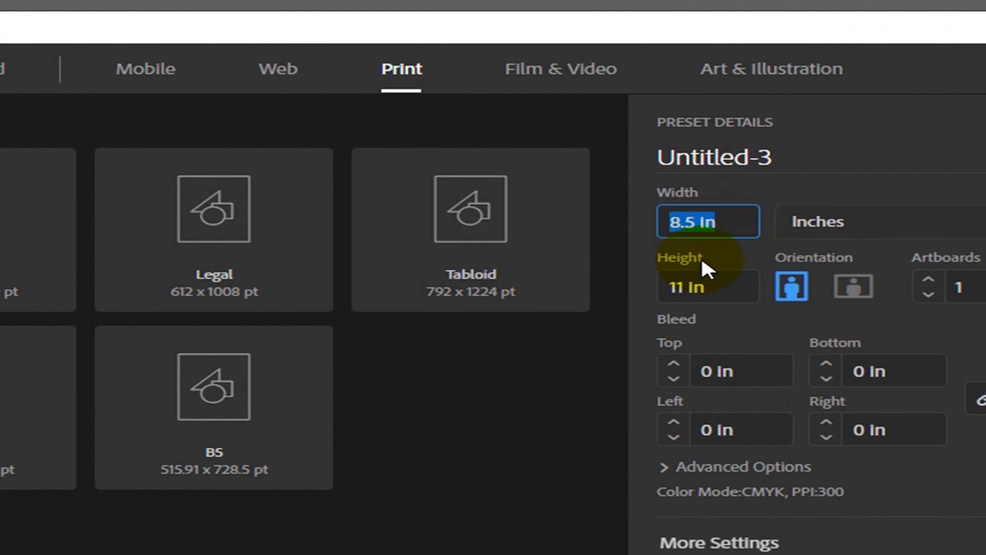
type("36")
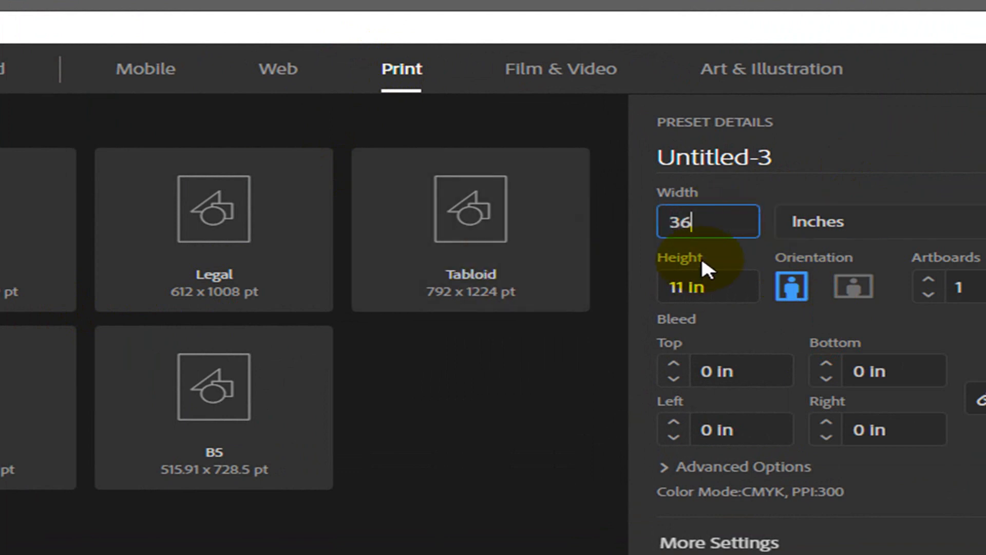
key("Tab")
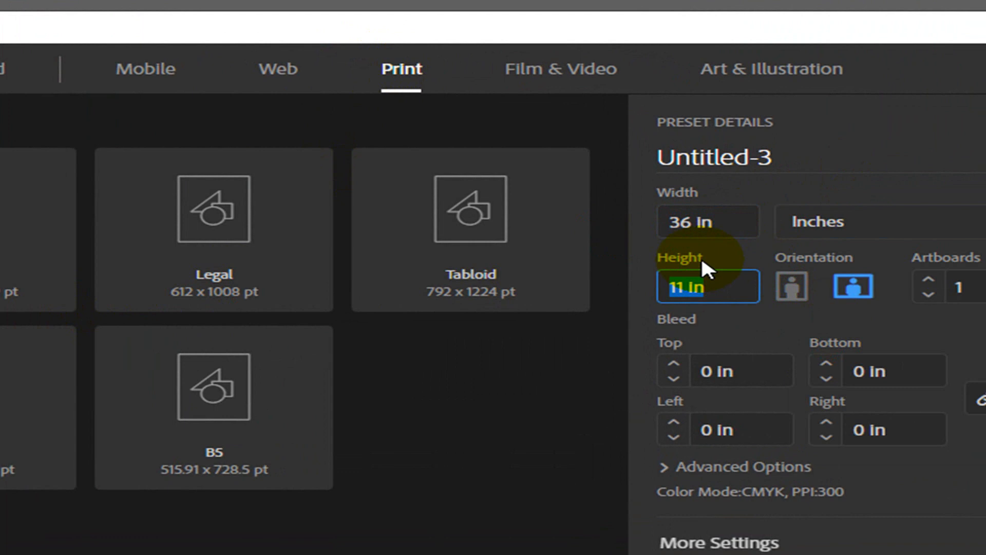
type("23")
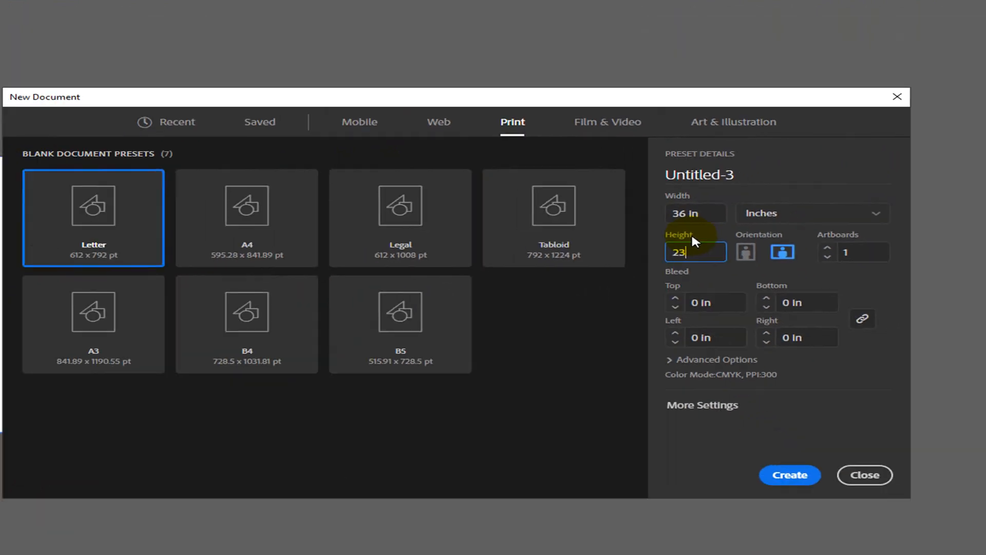
key("Return")
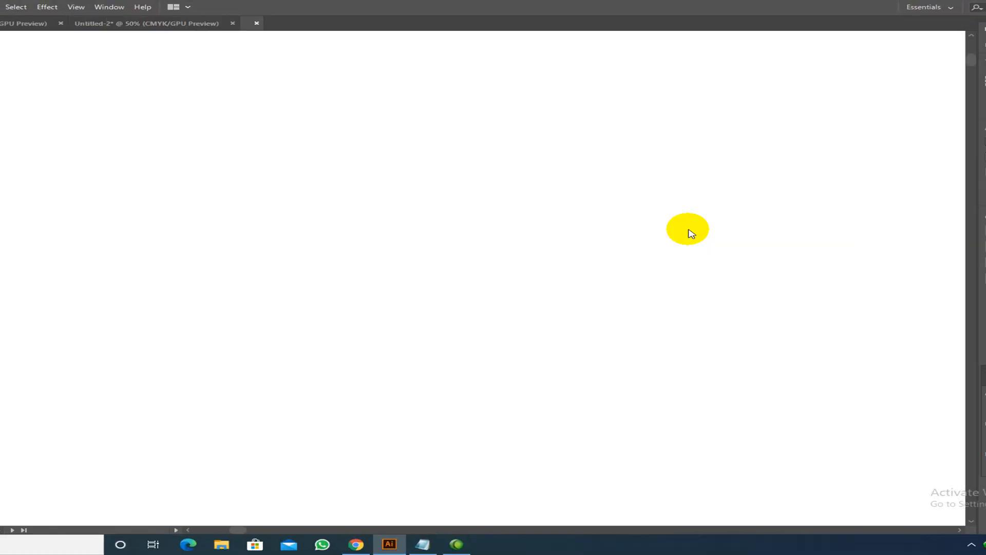
key("ctrl+minus")
key("ctrl+minus")
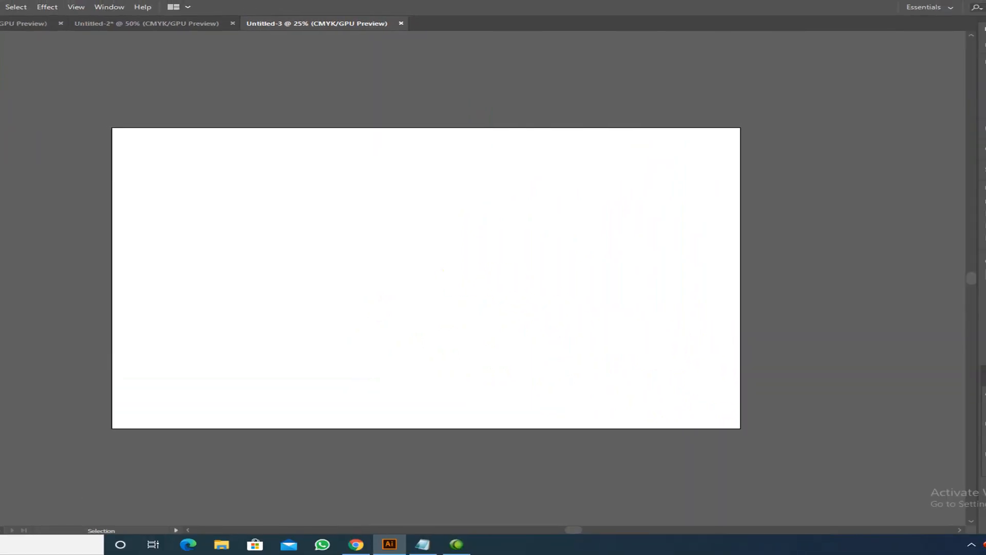
- Draw a rectangle of exactly 36 in × 23 in using the Rectangle size dialog
key("m")
left_click(344, 213)
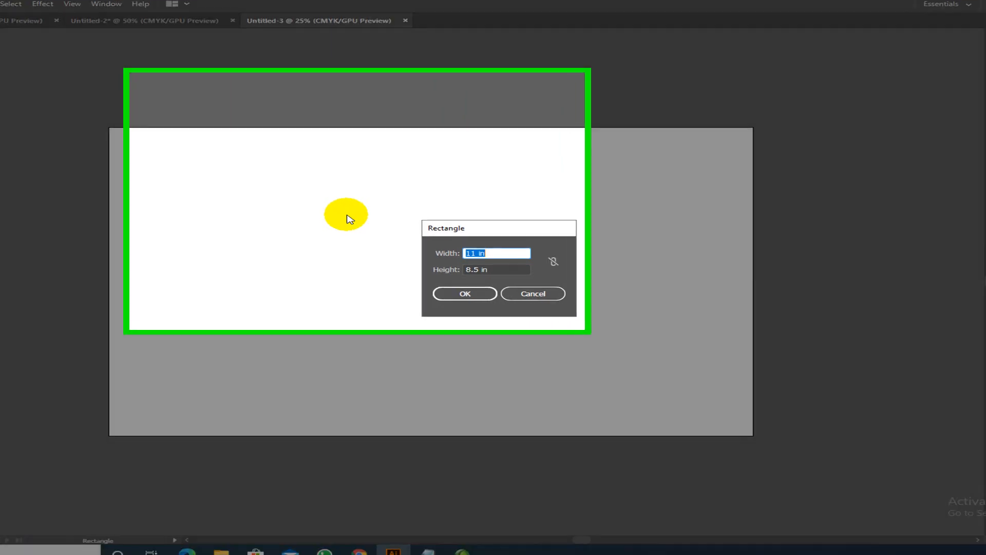
type("36")
key("Tab")
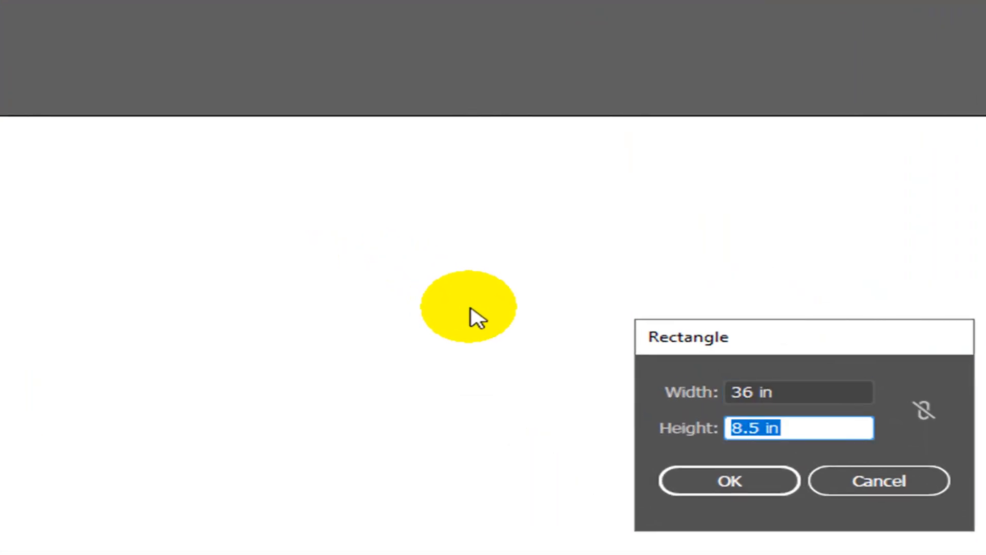
type("23")
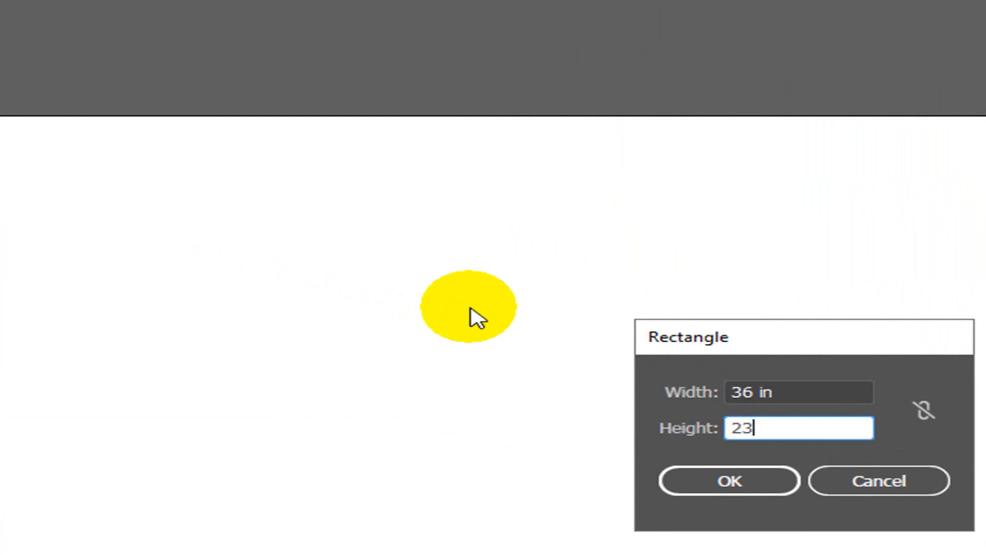
left_click(717, 478)
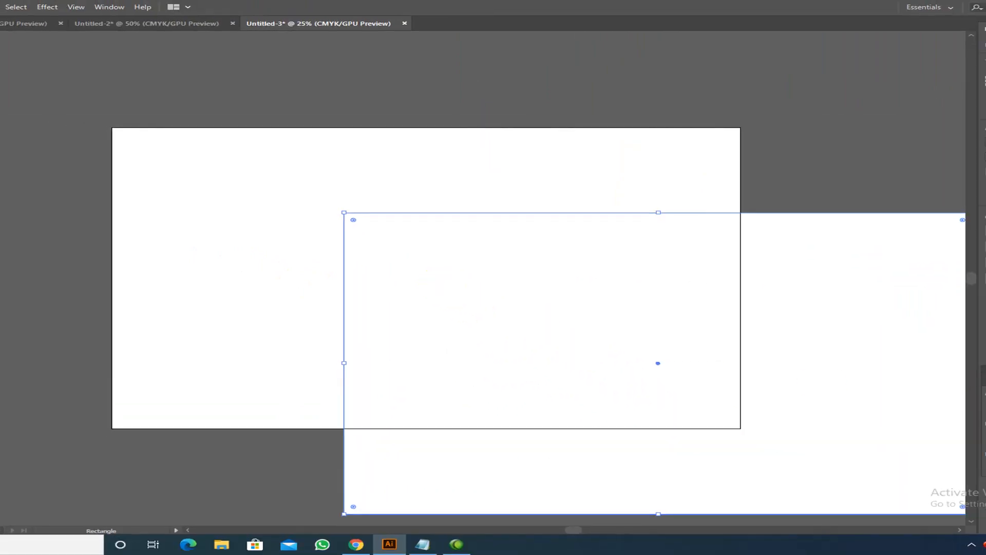
- Center the rectangle on the artboard vertically and horizontally
left_click(985, 408)
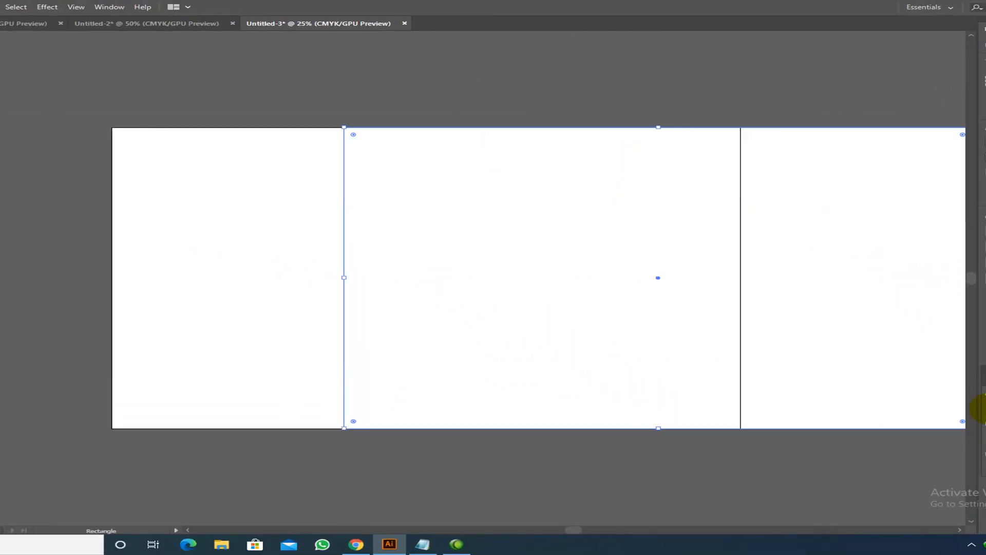
left_click(985, 408)
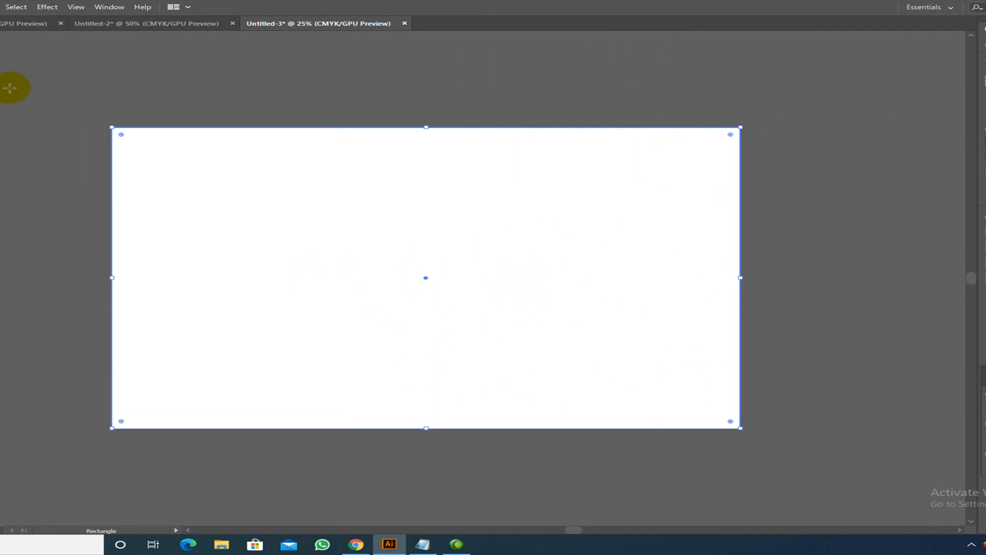
left_click(0, 41)
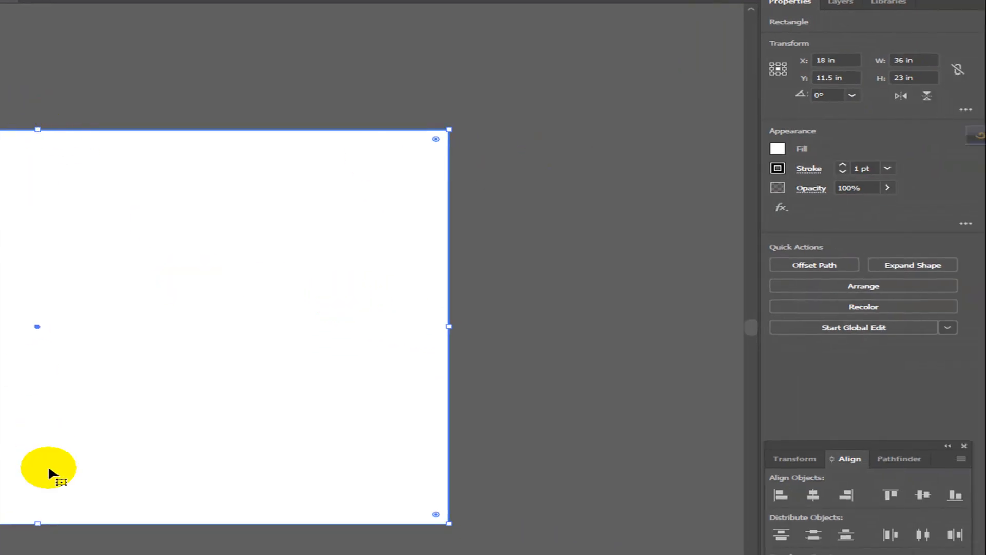
- Halve the rectangle's width to 18 in and align it to the artboard's left edge
left_click(809, 489)
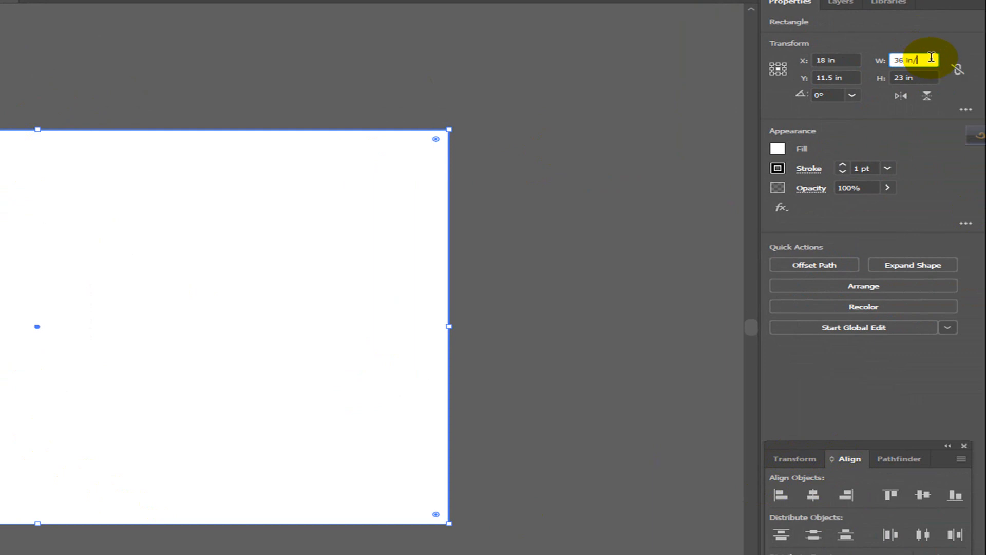
key("Return")
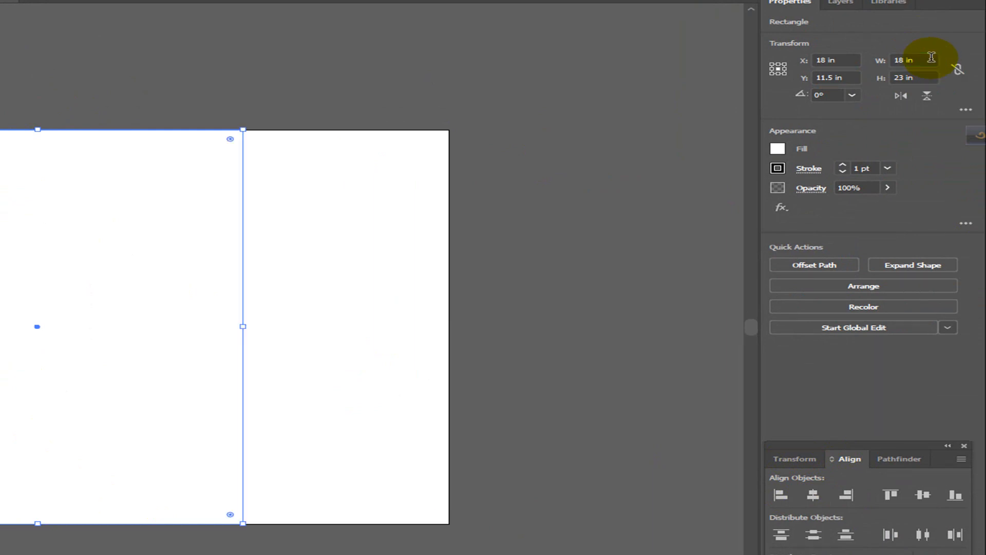
left_click(781, 495)
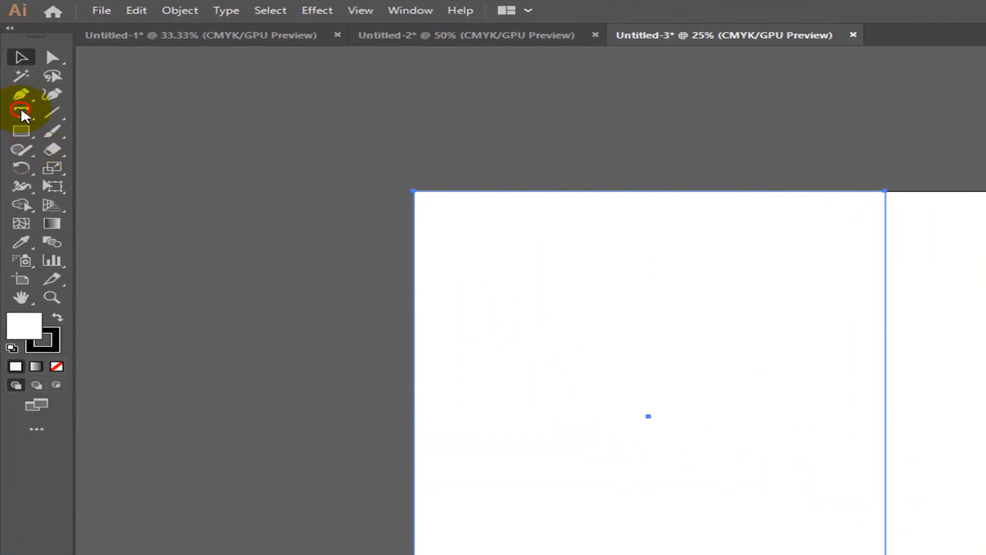
left_click(21, 112)
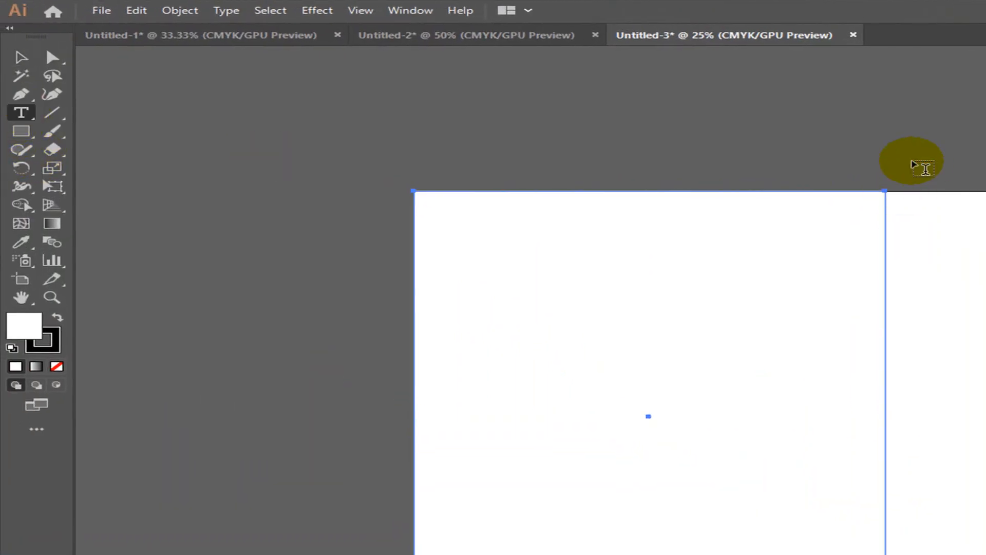
left_click(865, 159)
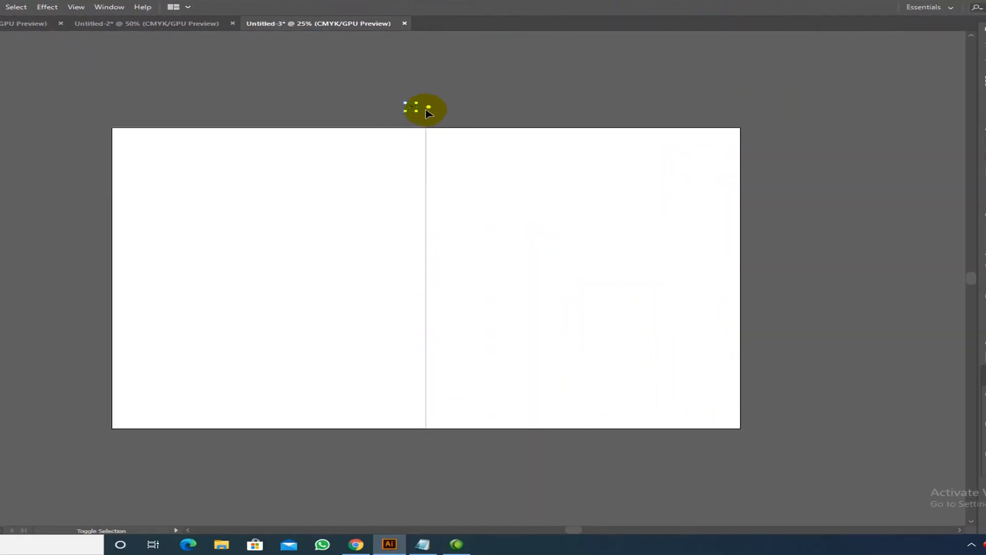
- Enlarge the 36″ dimension label and place it above the artboard's top edge
left_click_drag(418, 112, 528, 152)
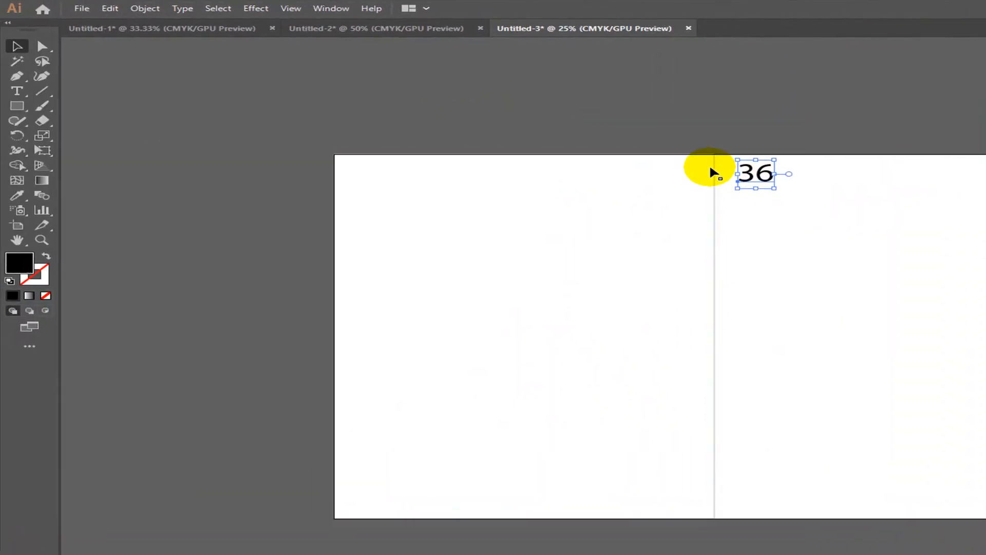
left_click(610, 160)
left_click_drag(765, 177, 716, 142)
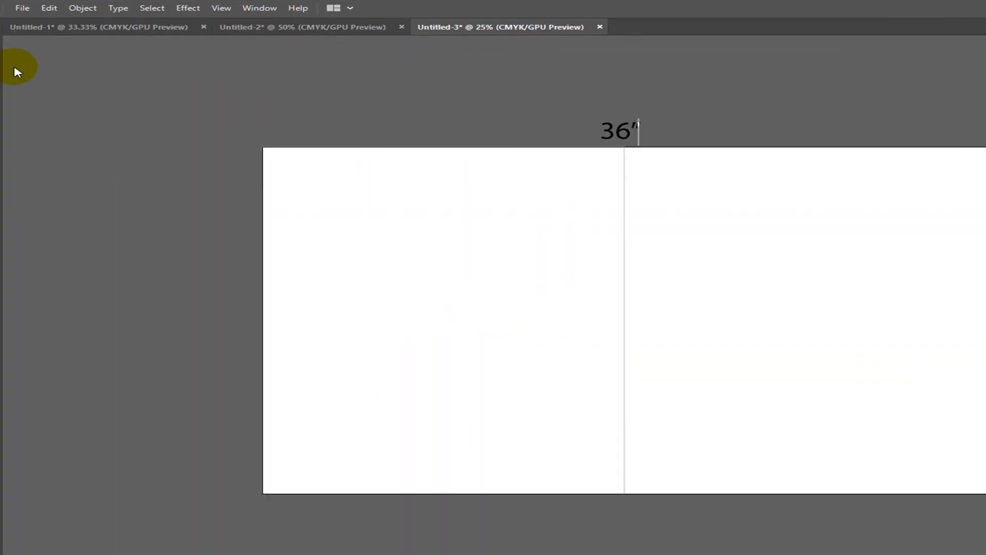
- Copy the label beside the artboard's left edge and change it to 23″
left_click(19, 42)
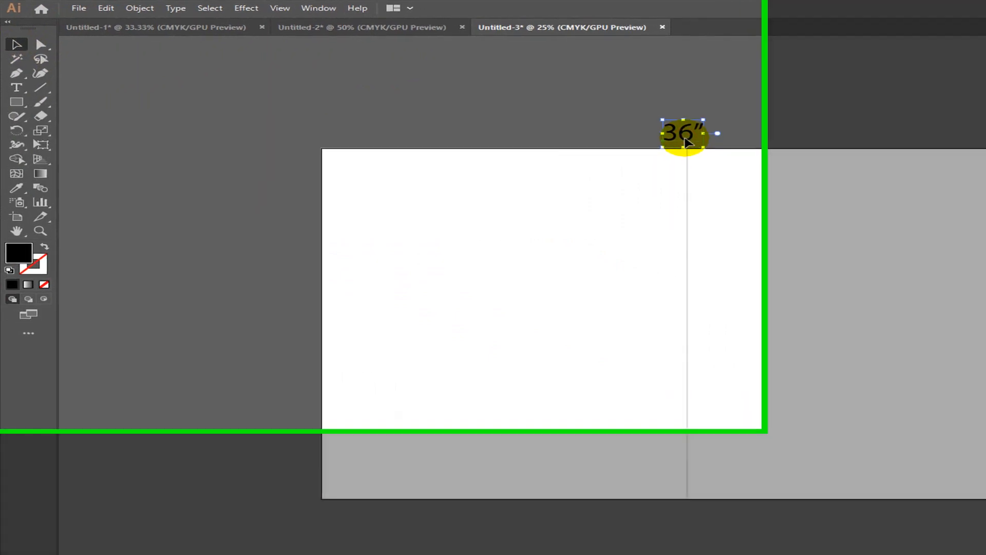
left_click_drag(637, 125, 479, 186)
left_click_drag(646, 251, 327, 392)
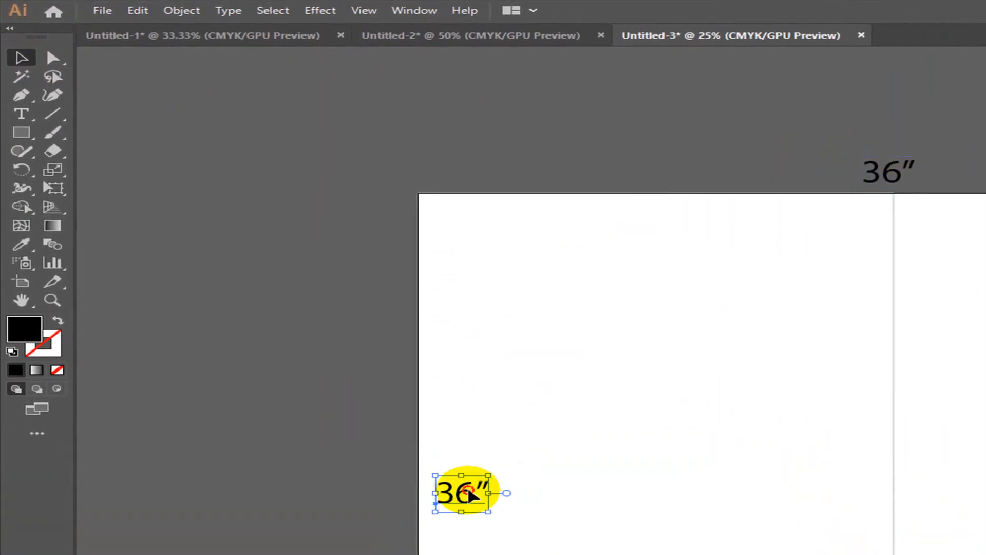
left_click_drag(470, 492, 388, 419)
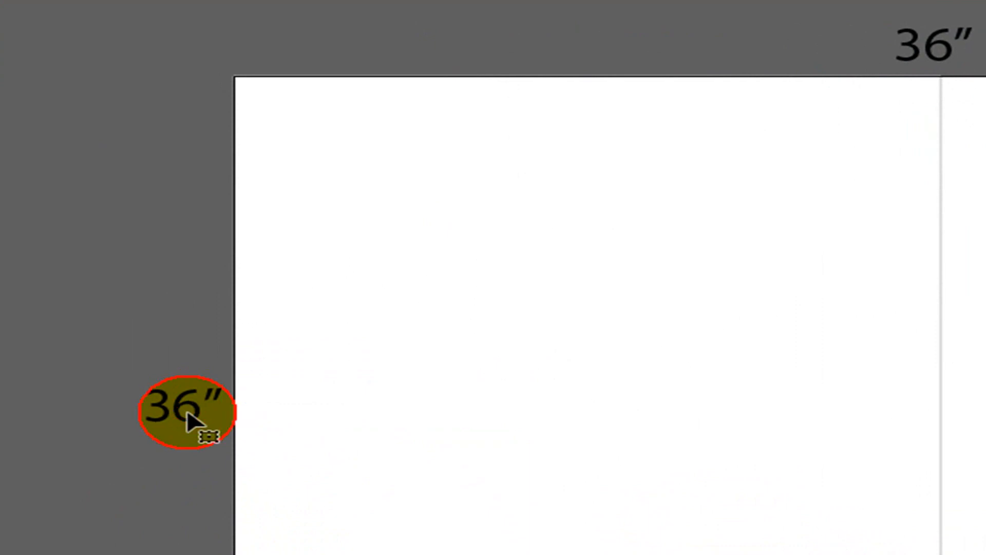
double_click(187, 411)
left_click_drag(202, 407, 147, 402)
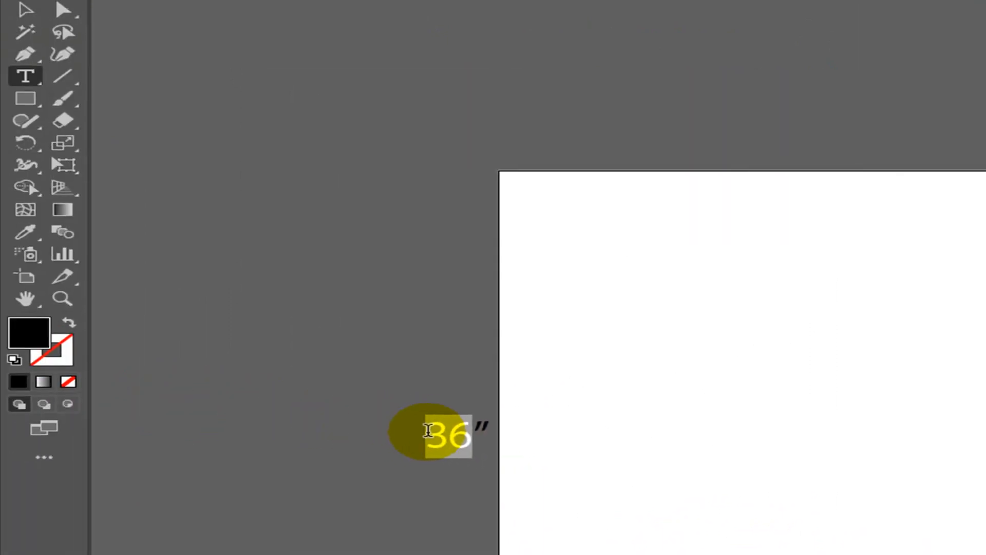
type("2")
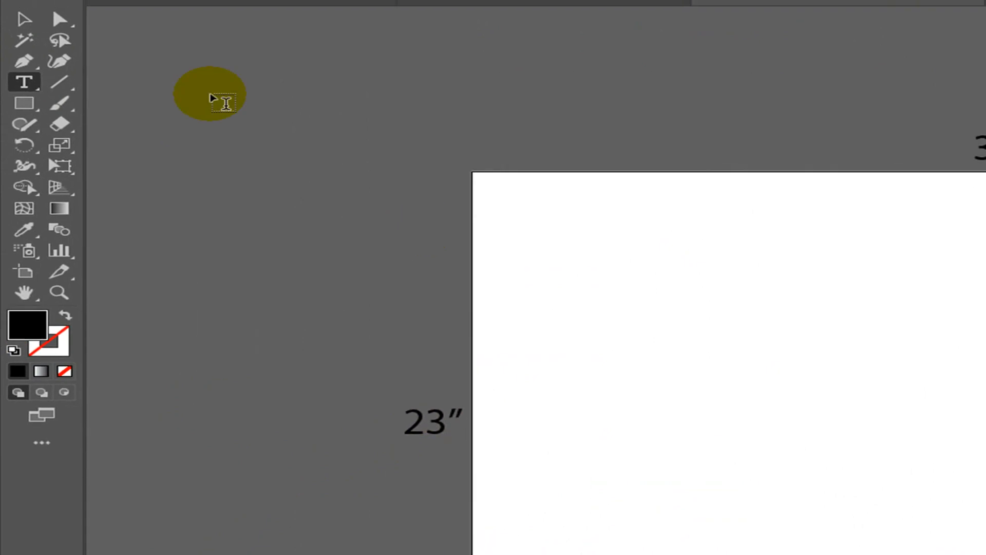
- Nudge the 36″ label to the right along the top edge
left_click(25, 9)
left_click(696, 74)
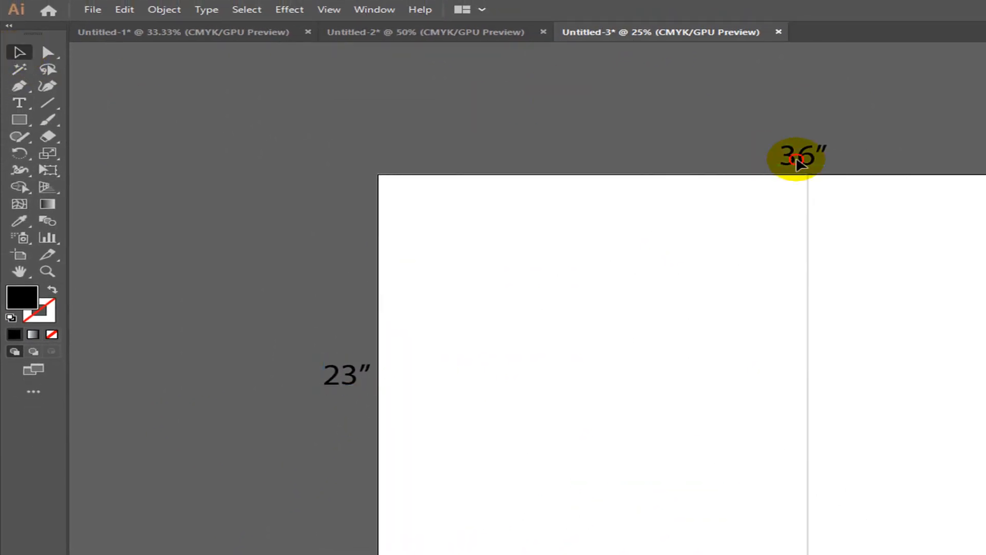
left_click_drag(797, 159, 814, 161)
left_click(904, 143)
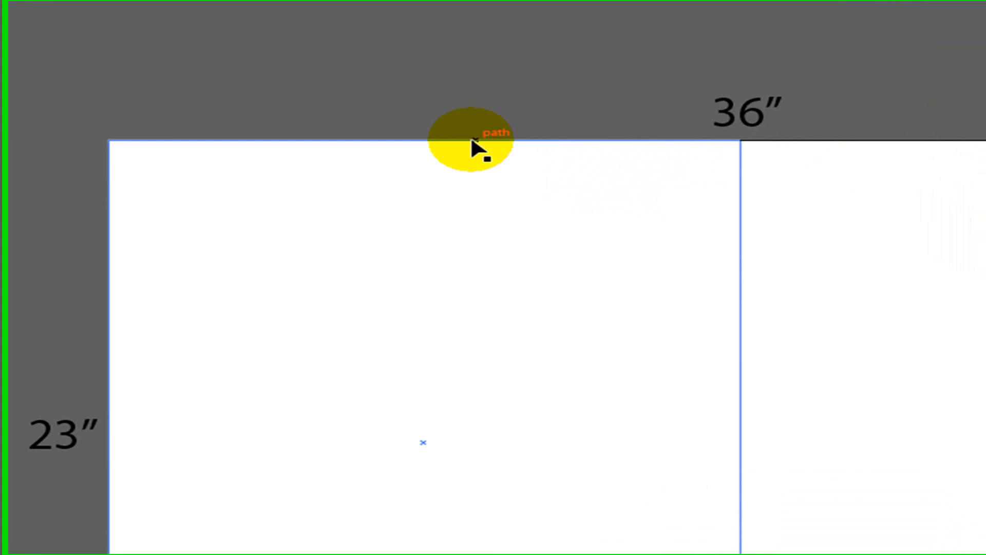
- Copy the label above the left panel, change it to 18″, and select the left rectangle
left_click(474, 140)
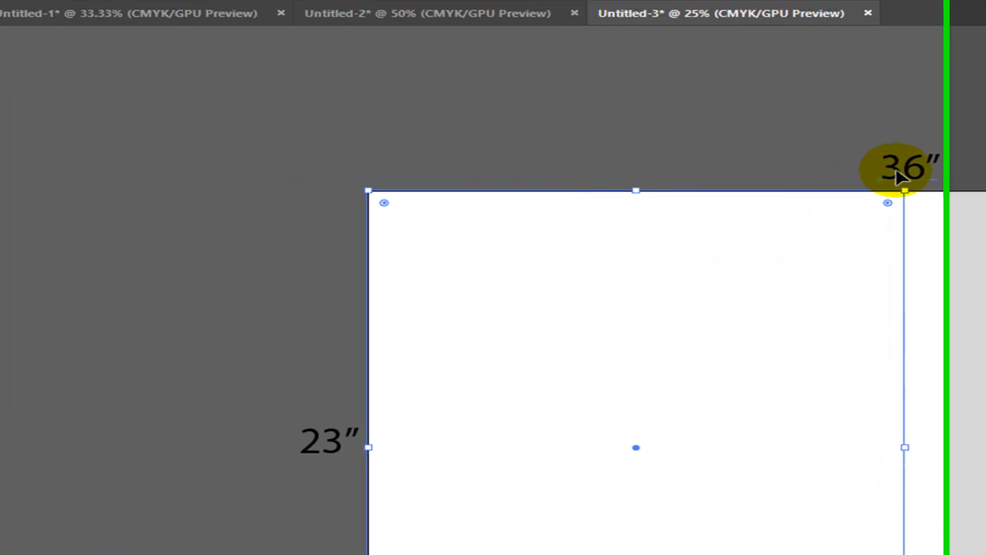
left_click_drag(771, 128, 520, 130)
left_click_drag(781, 199, 704, 184)
key("t")
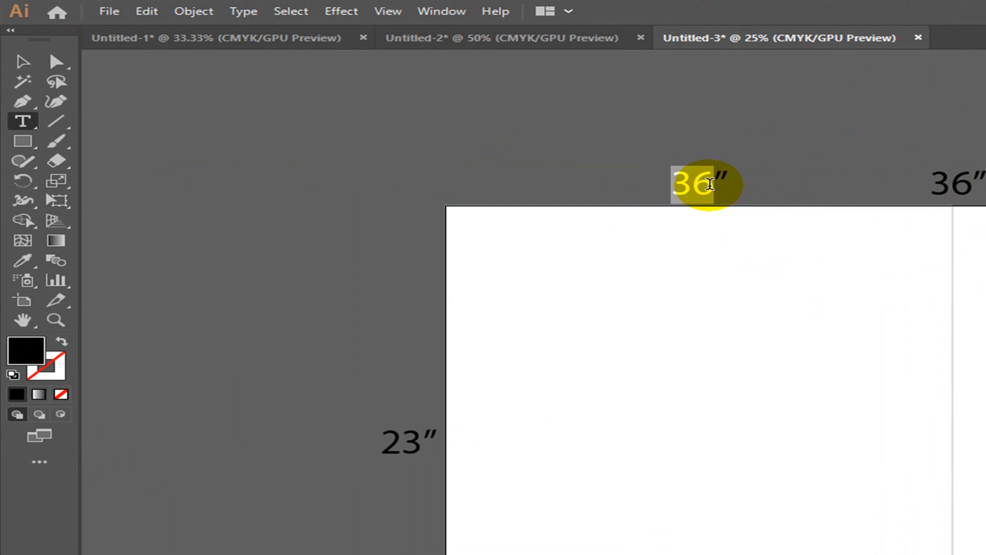
type("18″")
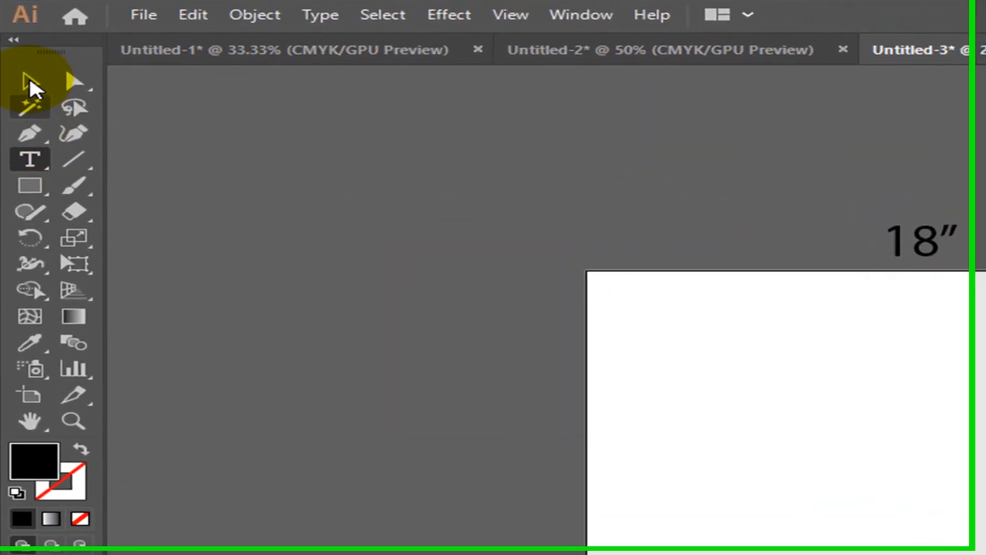
left_click(24, 67)
left_click(731, 199)
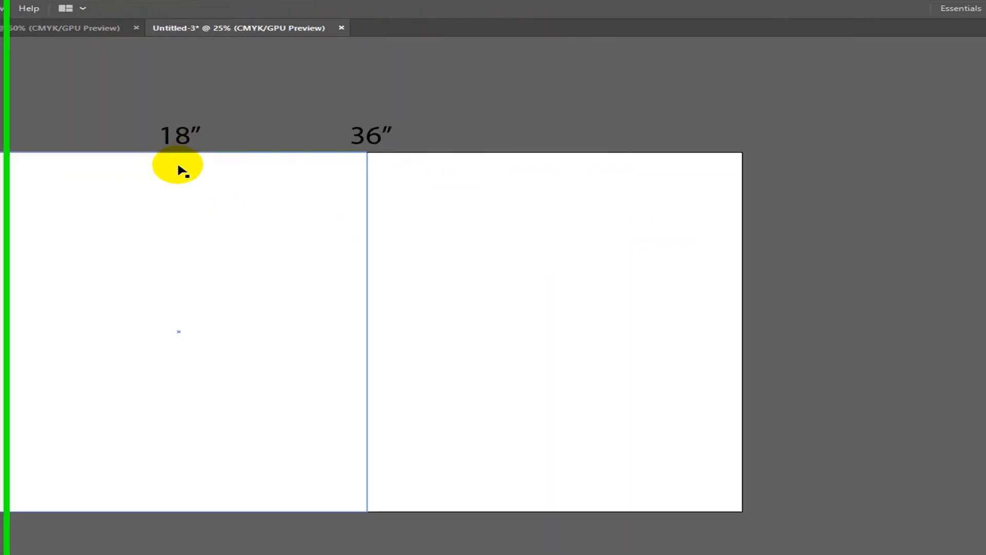
left_click(175, 153)
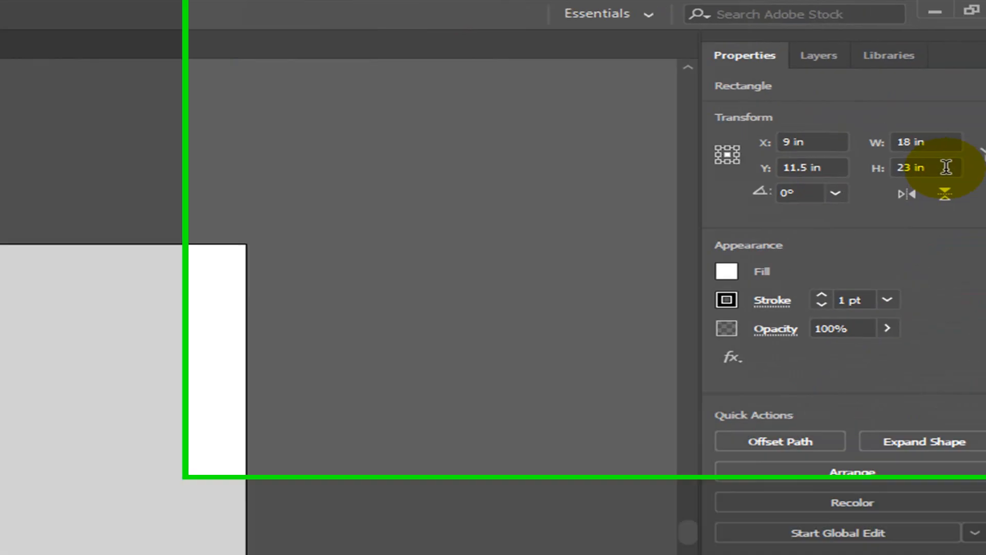
- Halve the rectangle's height to 11.5 in with the top reference point fixed
left_click(859, 195)
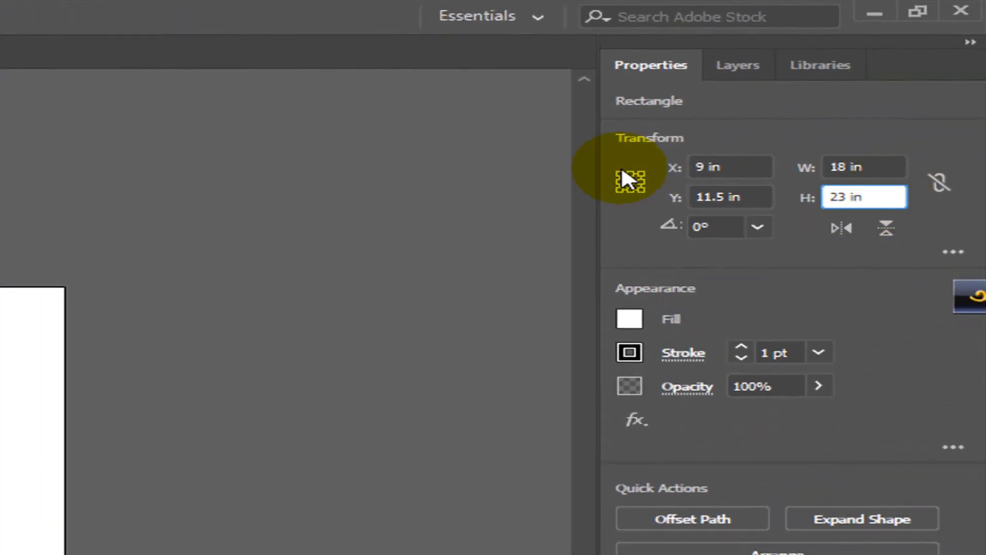
left_click(630, 174)
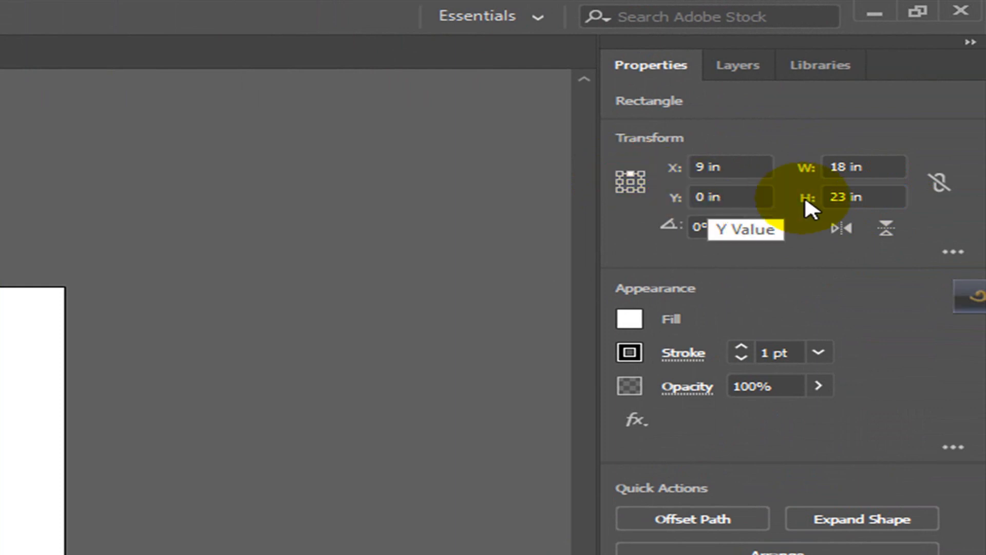
left_click(876, 195)
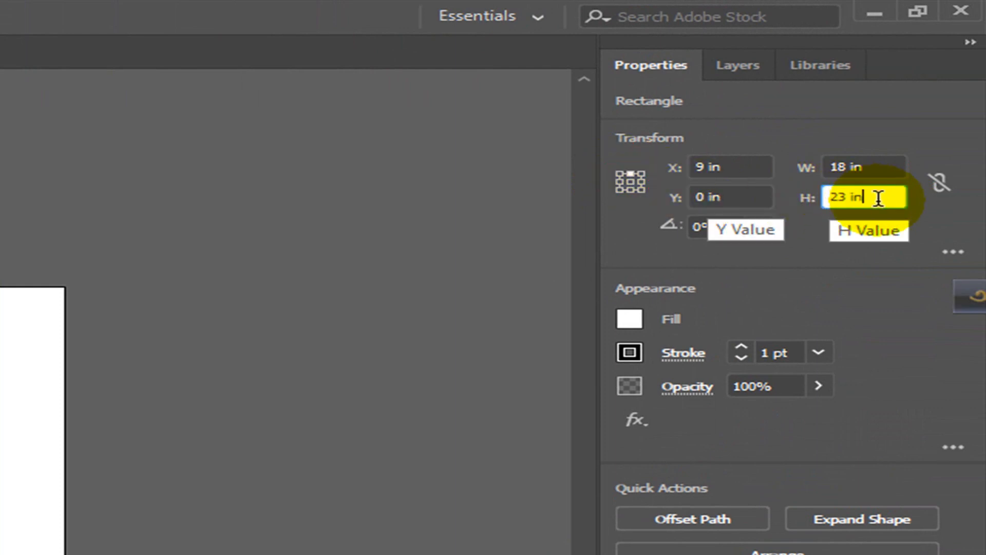
type("/2")
key("Return")
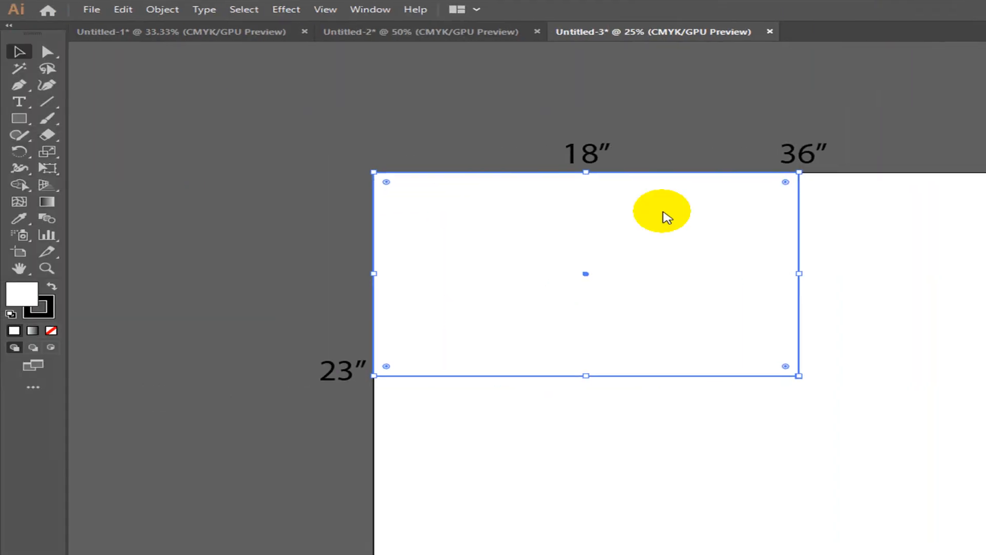
- Copy the 23″ label upward, retype it as 11.5″ beside the rectangle's middle
left_click(913, 111)
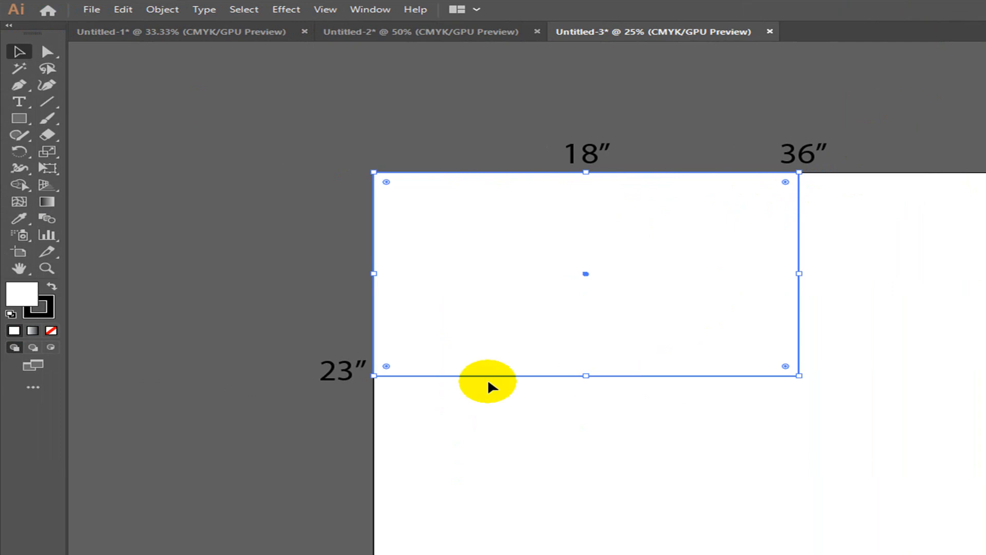
left_click(329, 370)
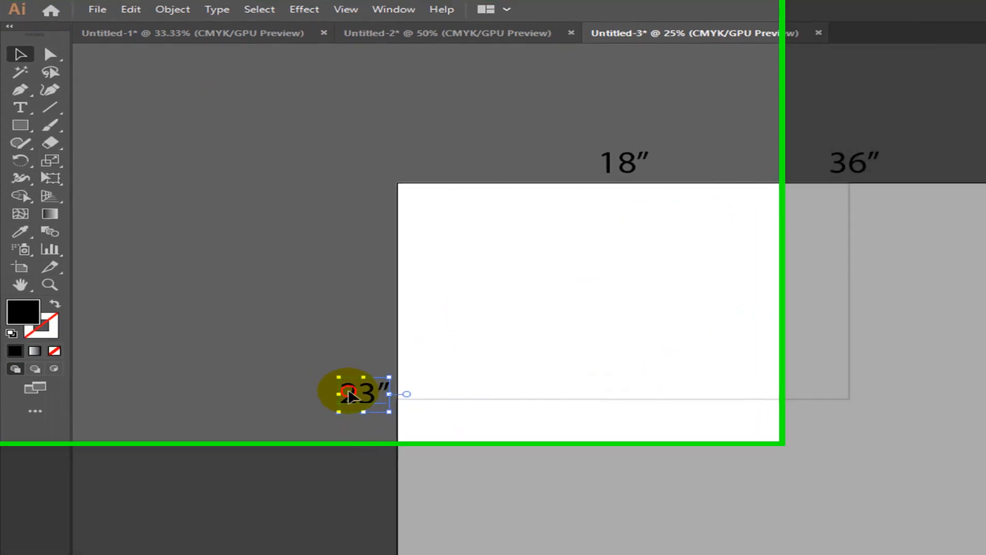
left_click_drag(350, 396, 350, 286)
double_click(349, 287)
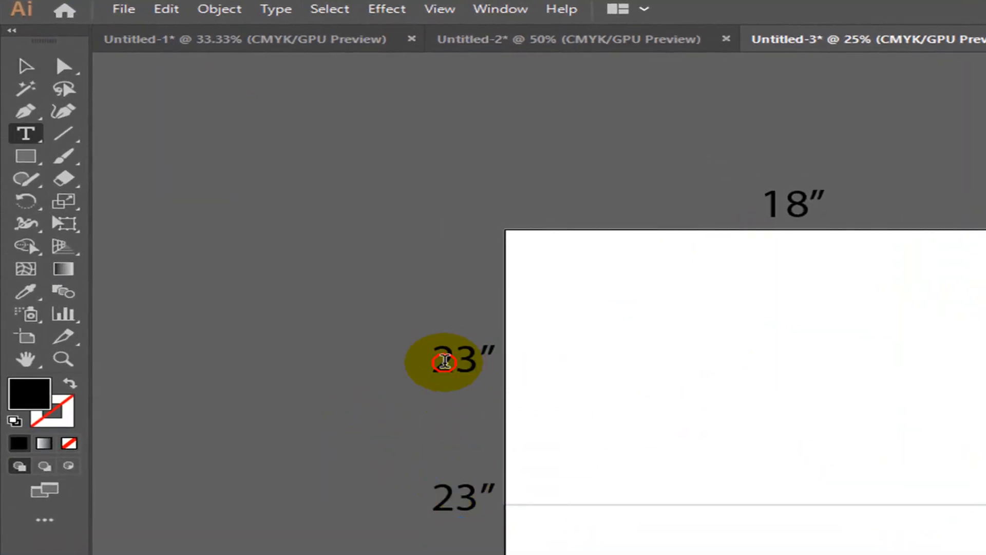
double_click(476, 365)
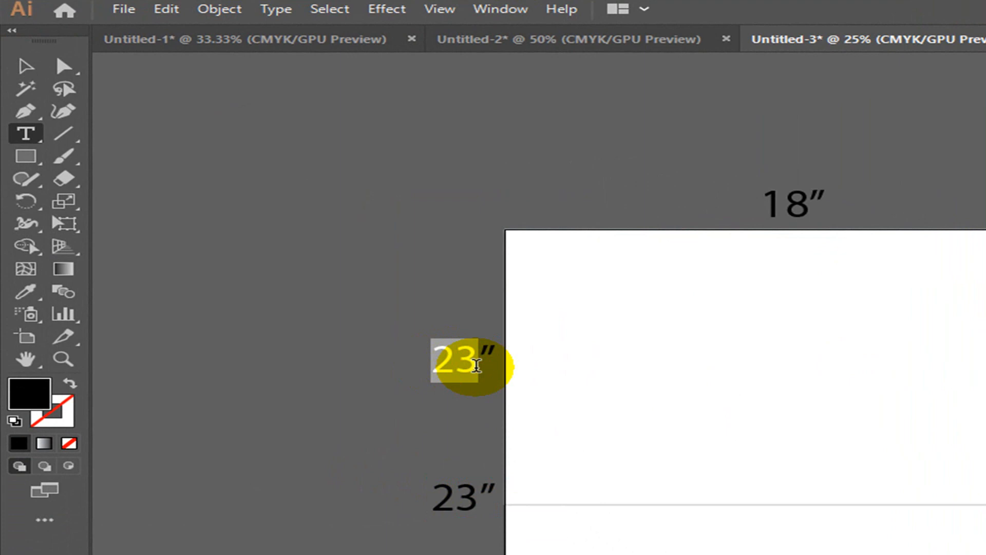
type("11.5″")
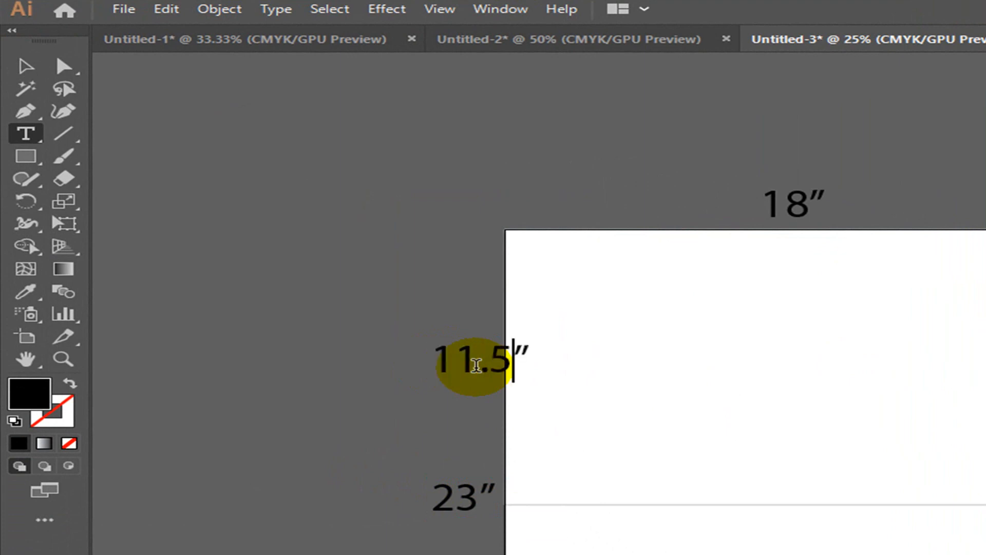
left_click(25, 66)
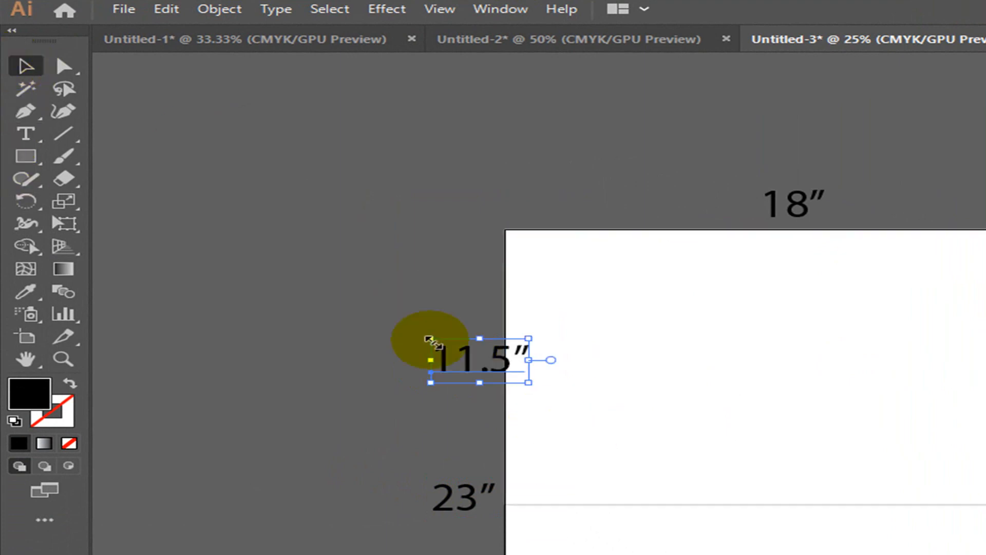
left_click_drag(467, 363, 429, 363)
left_click(437, 267)
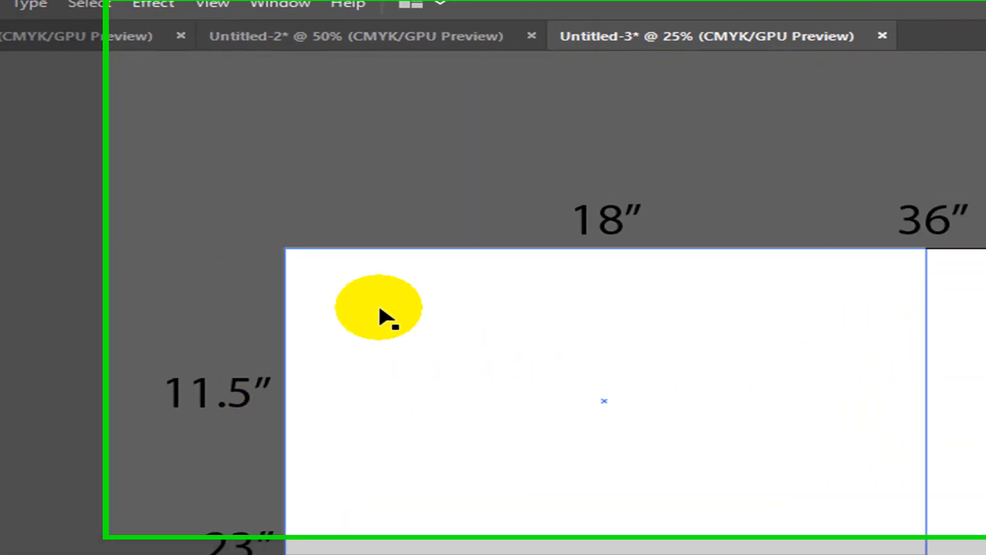
left_click(395, 250)
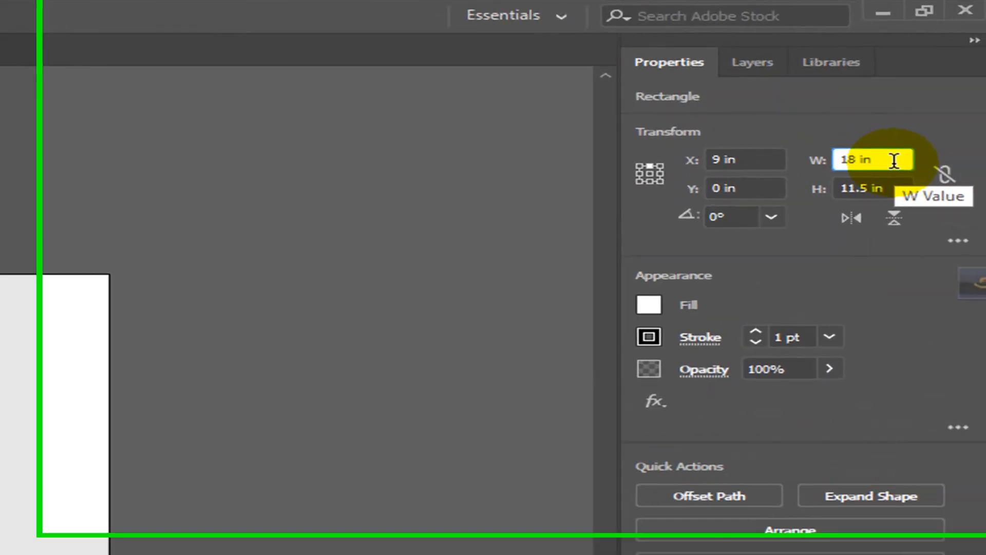
- Halve the rectangle's width to 9 in and align it to the artboard's left edge
type("/2")
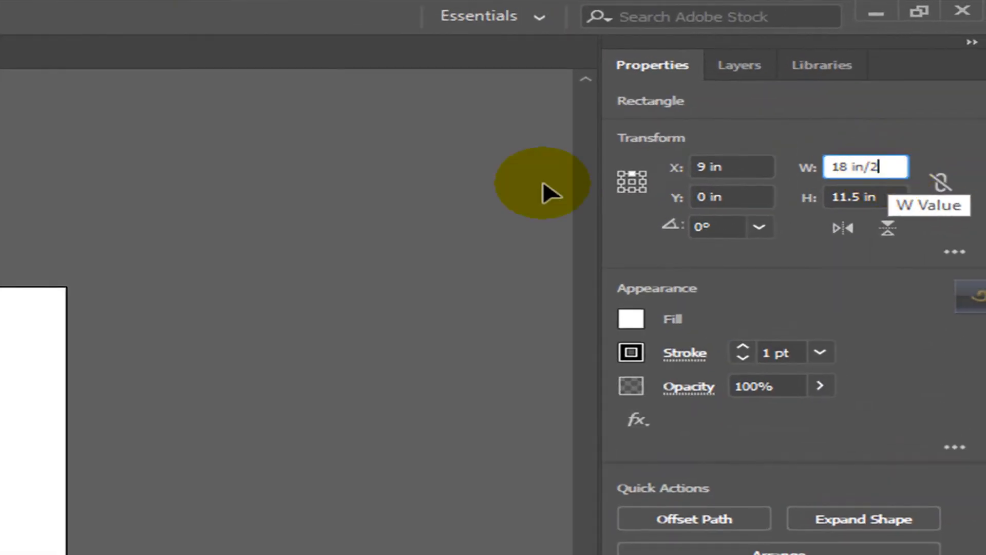
left_click(622, 180)
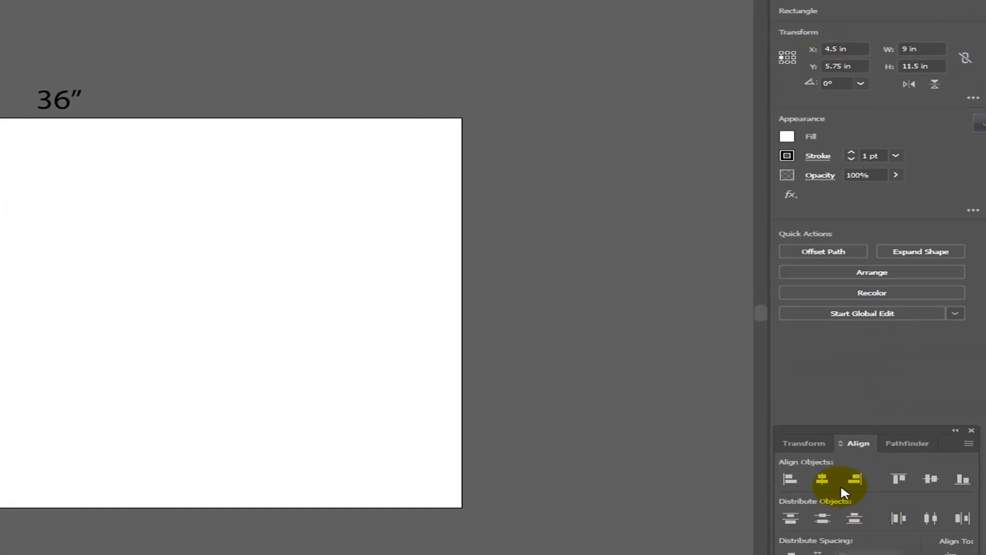
left_click(789, 477)
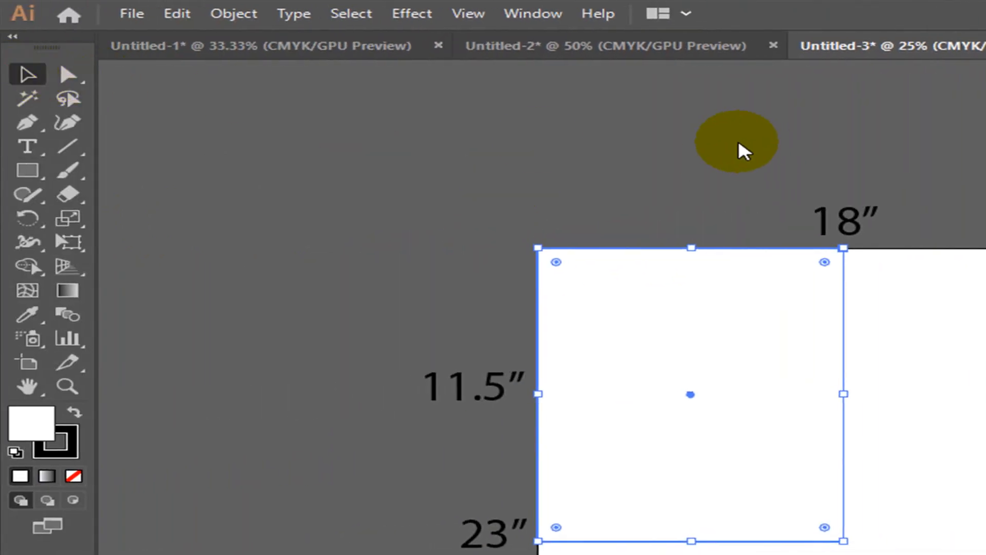
- Show the rulers and pull a vertical guide to the rectangle's right edge
key("ctrl+shift+b")
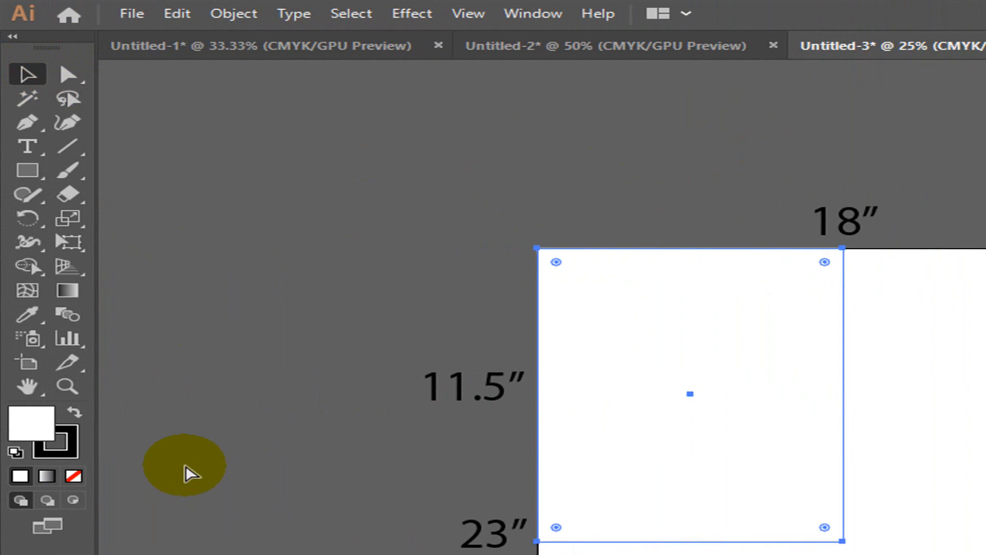
key("ctrl+r")
left_click_drag(112, 413, 845, 405)
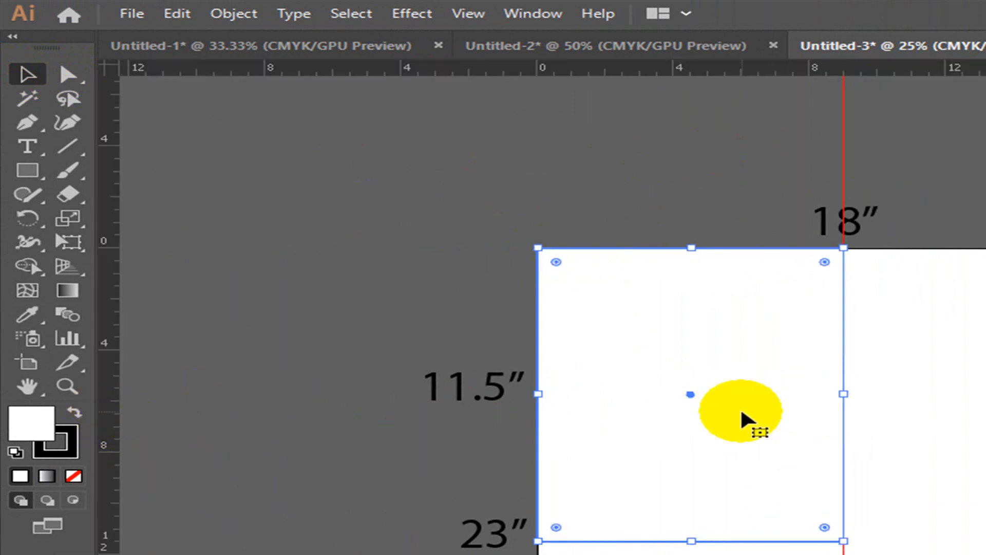
- Shift the rectangle right 9 in at a time, dropping a vertical guide at each right edge
left_click(637, 237)
left_click(637, 249)
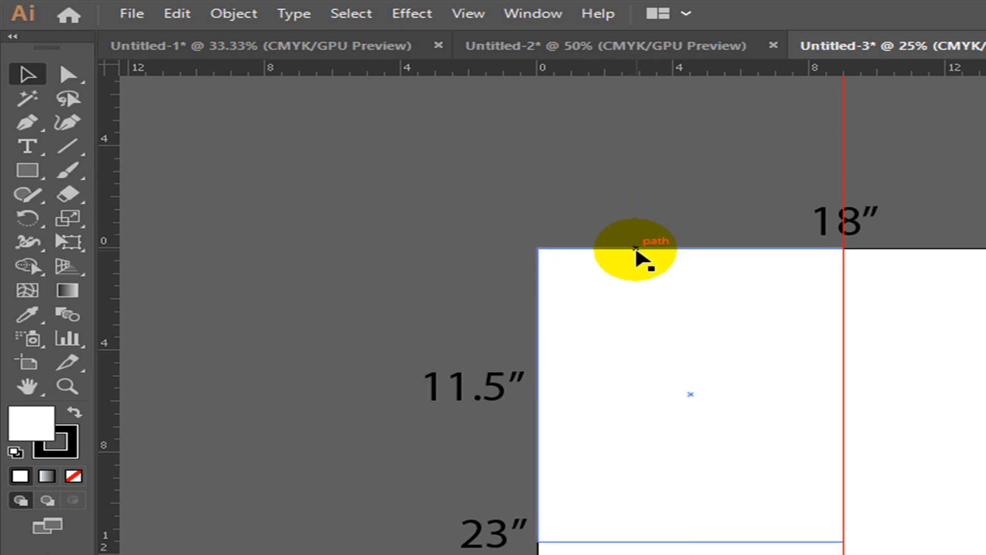
left_click_drag(637, 249, 944, 264)
key("a")
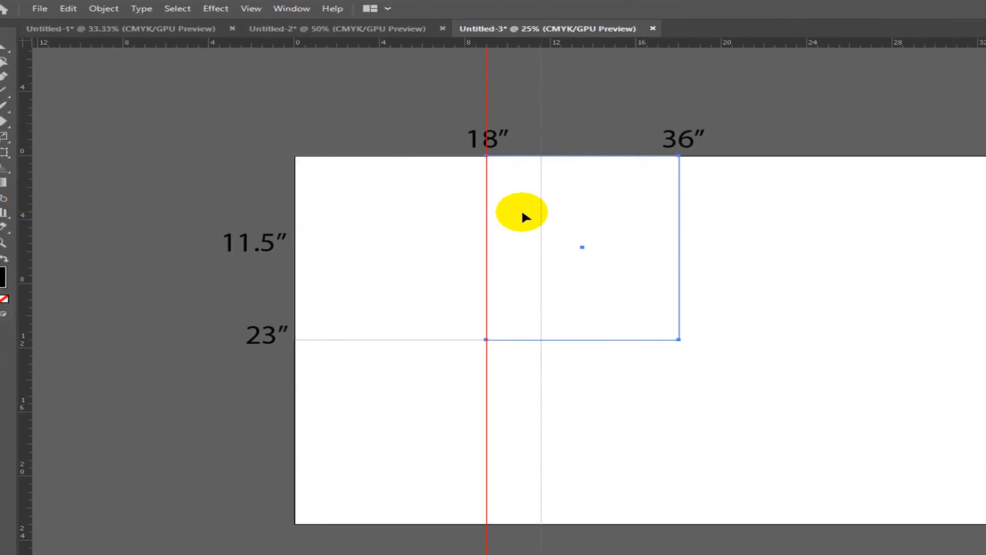
left_click_drag(683, 199, 681, 199)
key("v")
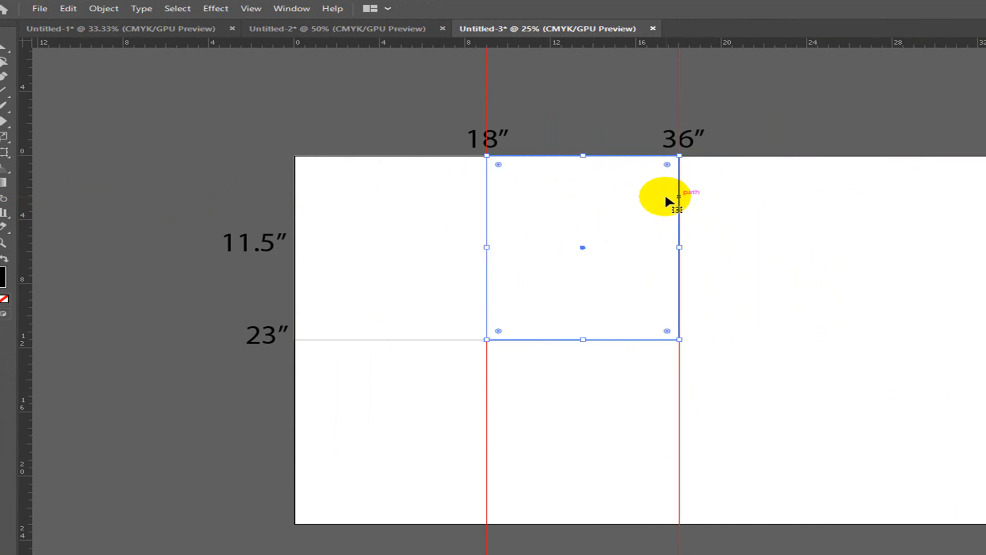
left_click_drag(617, 160, 813, 158)
left_click_drag(26, 210, 871, 226)
left_click(912, 126)
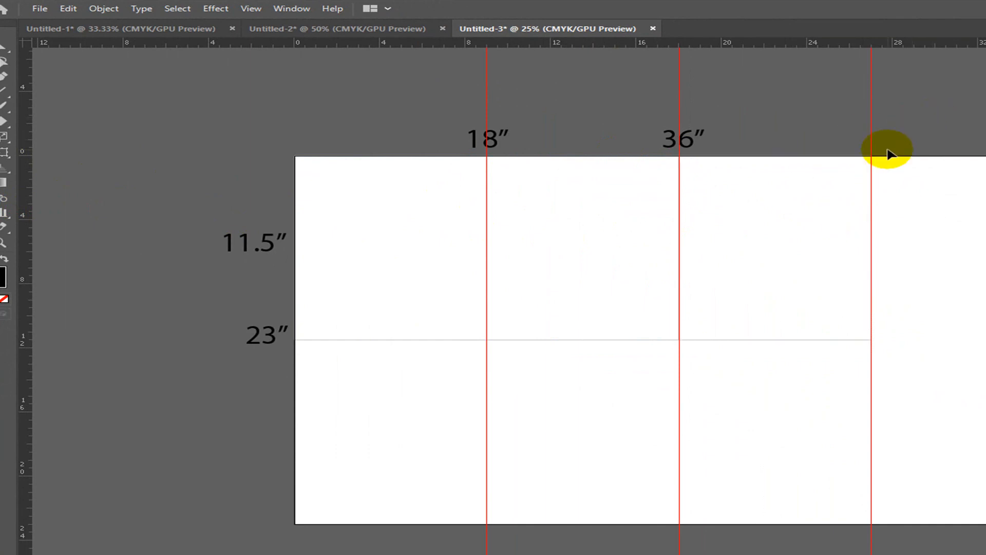
- Add a horizontal guide along the 23″ line and select the top-left rectangle
left_click_drag(543, 52, 644, 339)
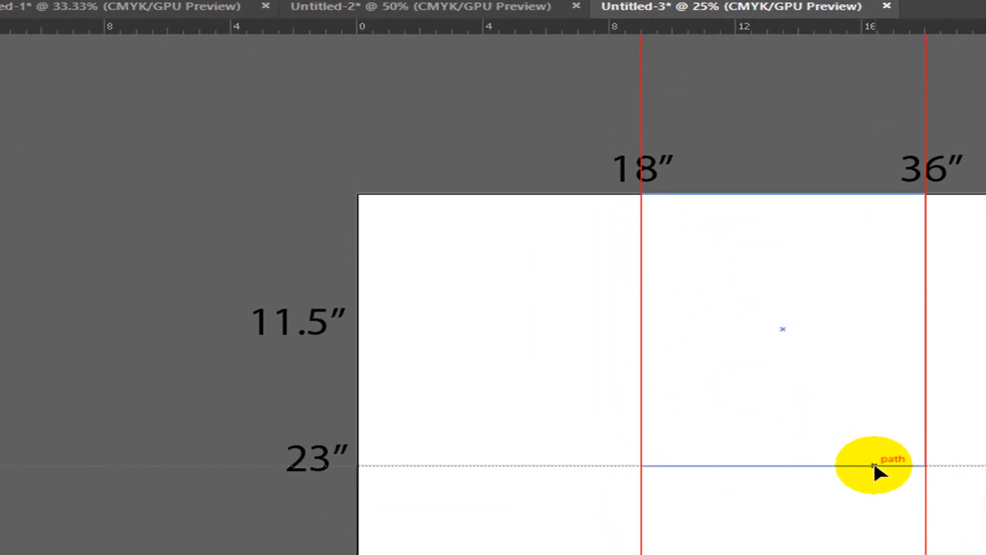
left_click_drag(873, 465, 873, 464)
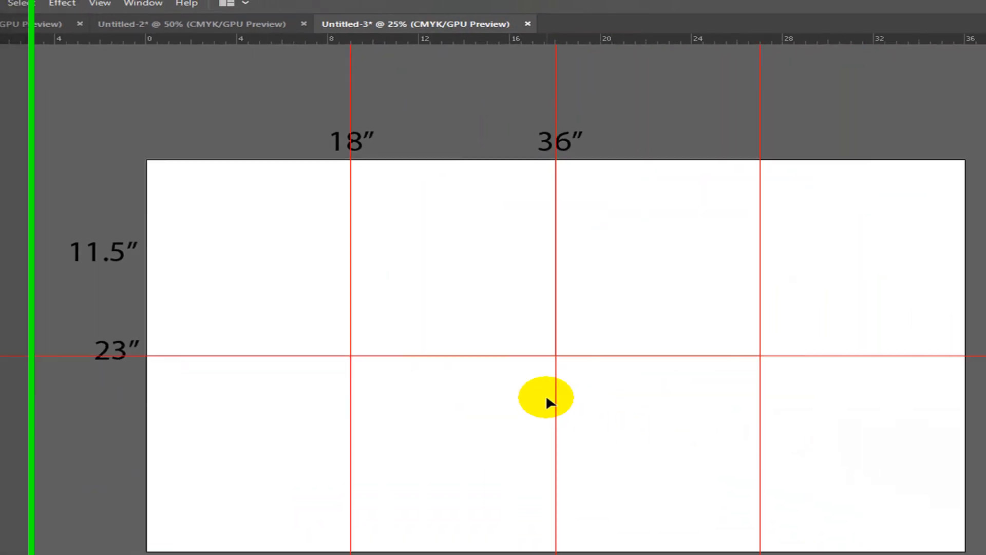
left_click(223, 333)
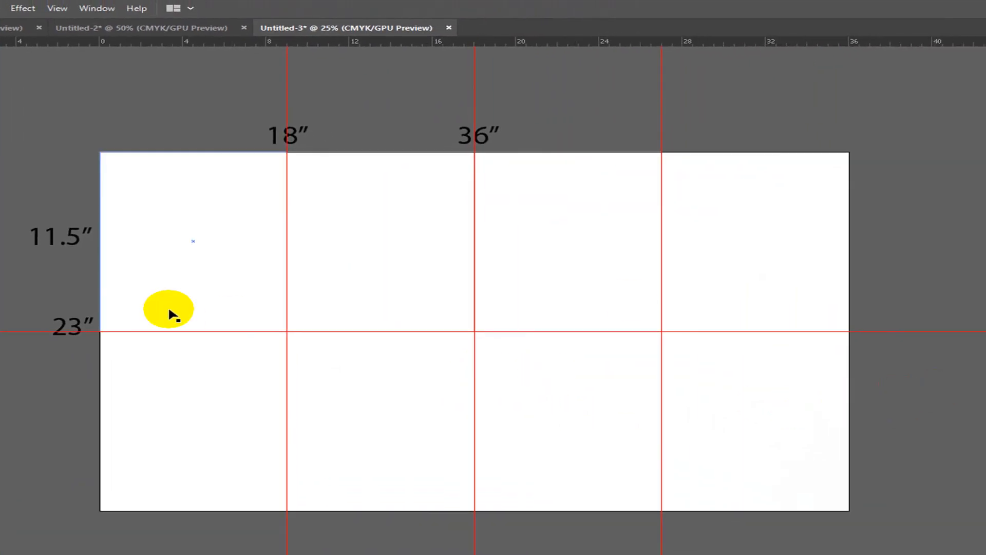
- Select the left rectangle reaching the 18″ guide from among the overlapping panels
left_click(284, 364)
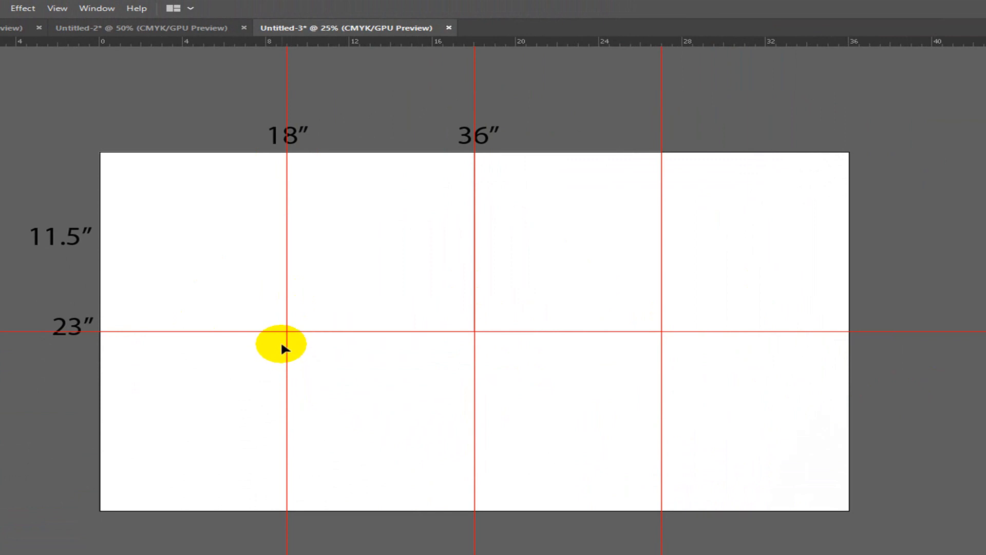
left_click(200, 295)
left_click(761, 256)
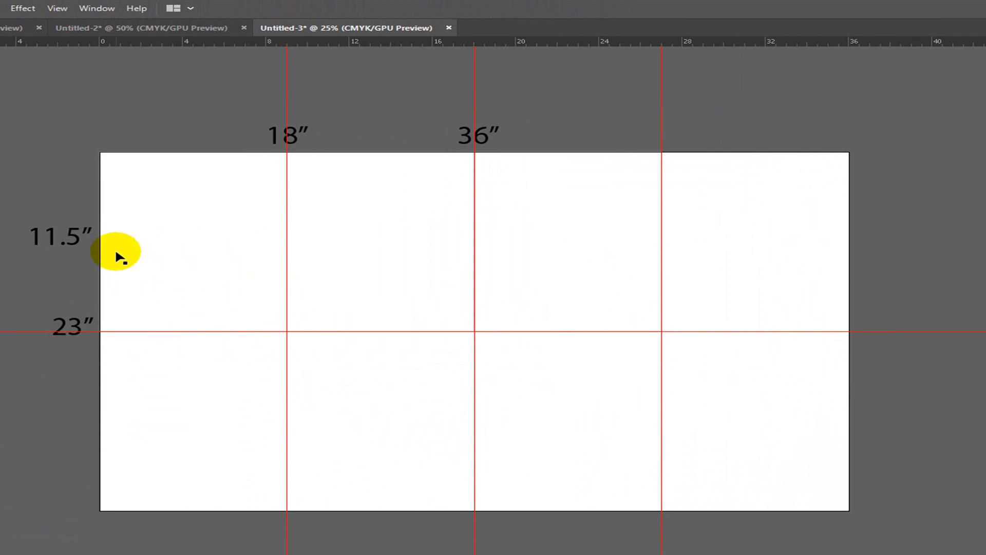
left_click(148, 252)
left_click(723, 258)
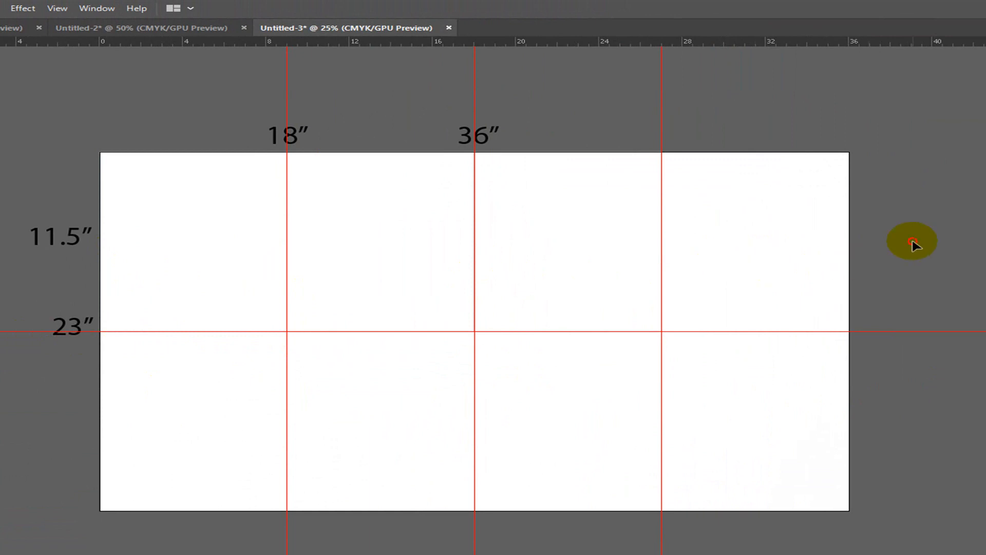
left_click_drag(129, 122, 185, 202)
left_click(407, 206)
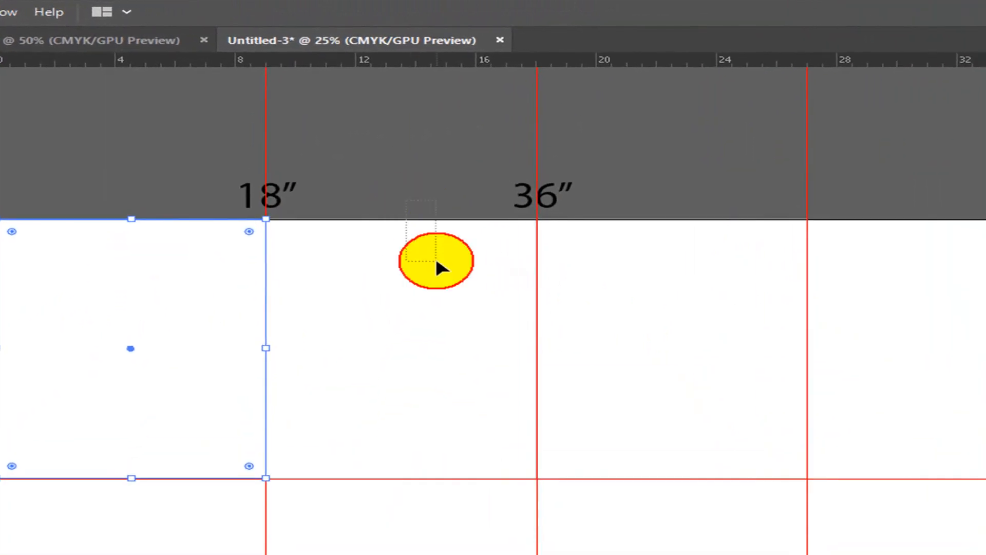
left_click(434, 252)
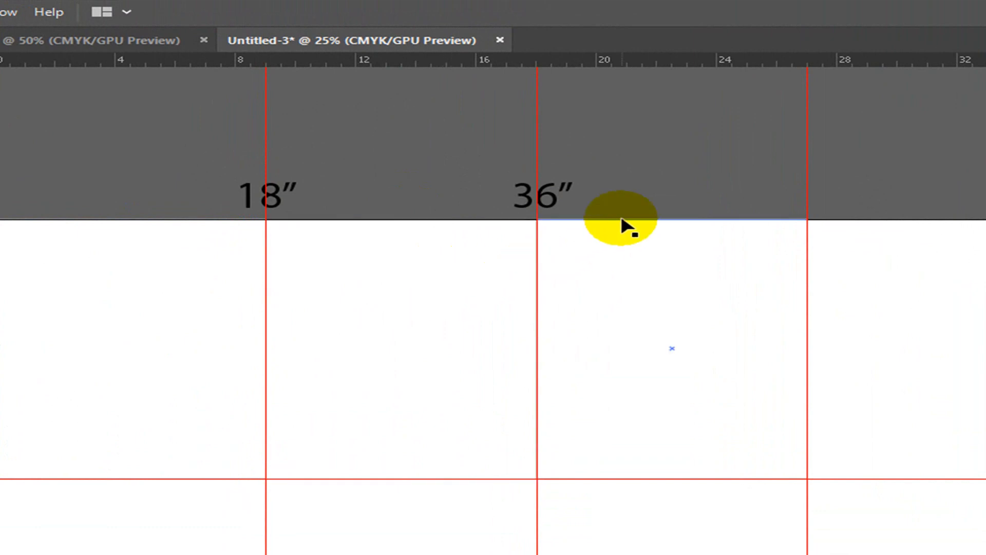
left_click_drag(636, 212, 668, 249)
left_click(838, 272)
left_click(947, 300)
left_click_drag(161, 220, 165, 229)
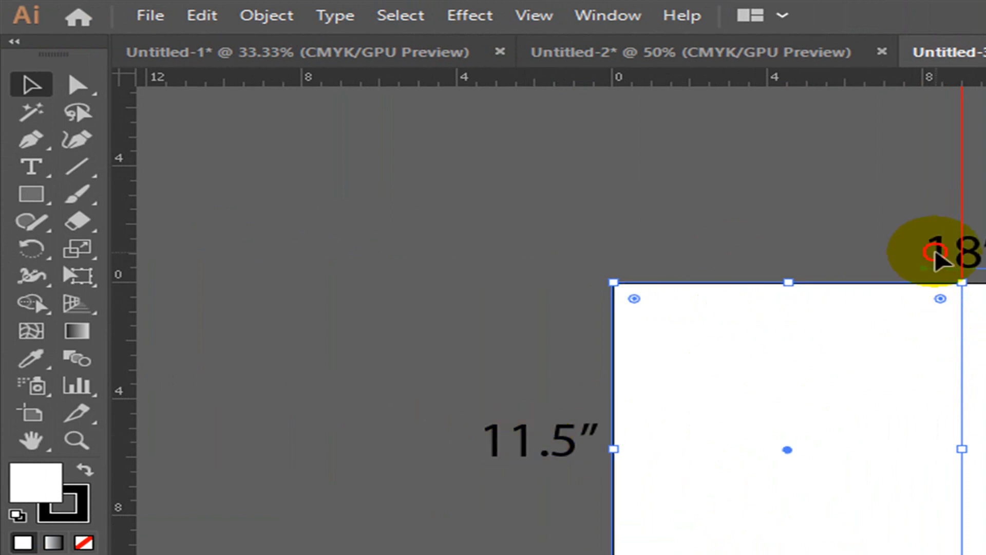
- Copy the 18″ label further left and change it to 9″
left_click_drag(936, 251, 768, 252)
key("t")
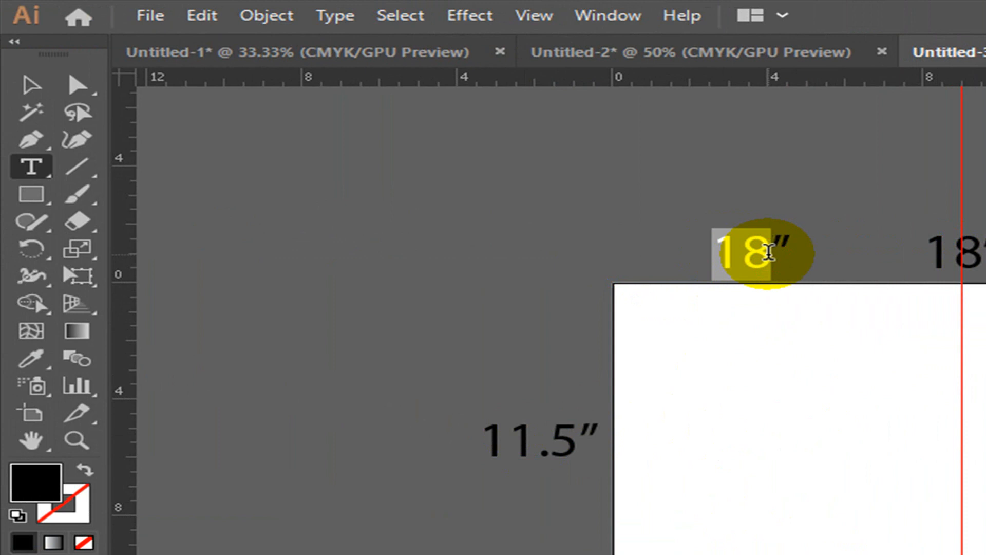
type("9”")
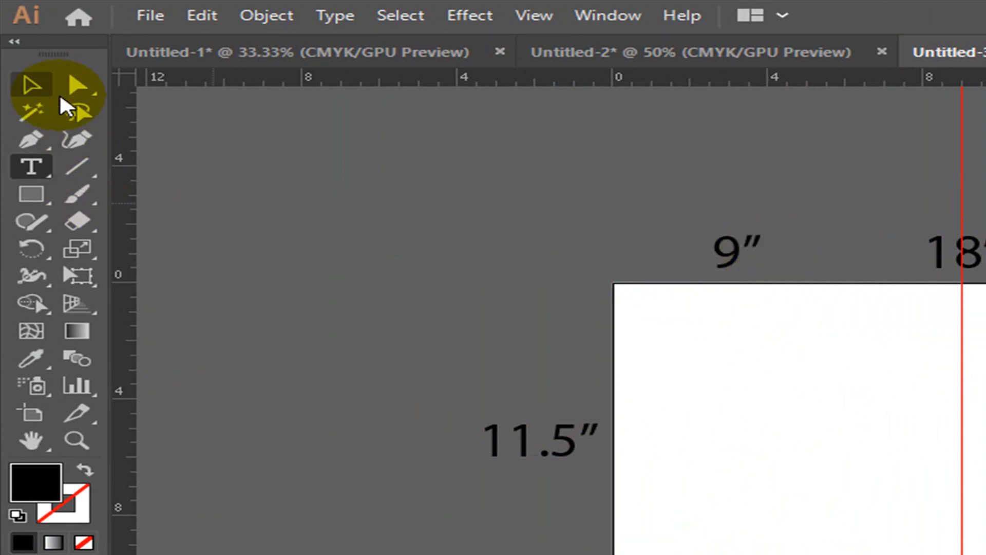
left_click(30, 85)
left_click(593, 165)
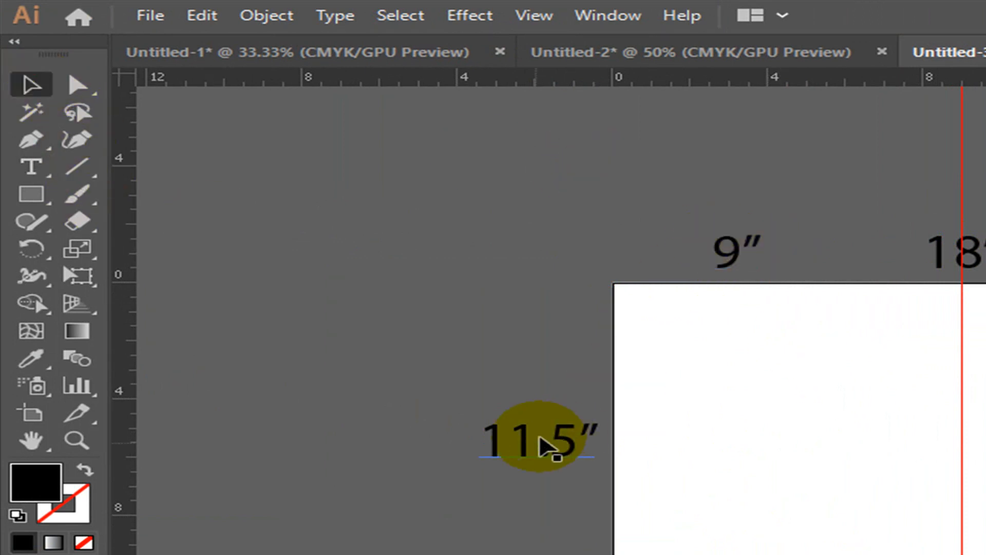
left_click(827, 330)
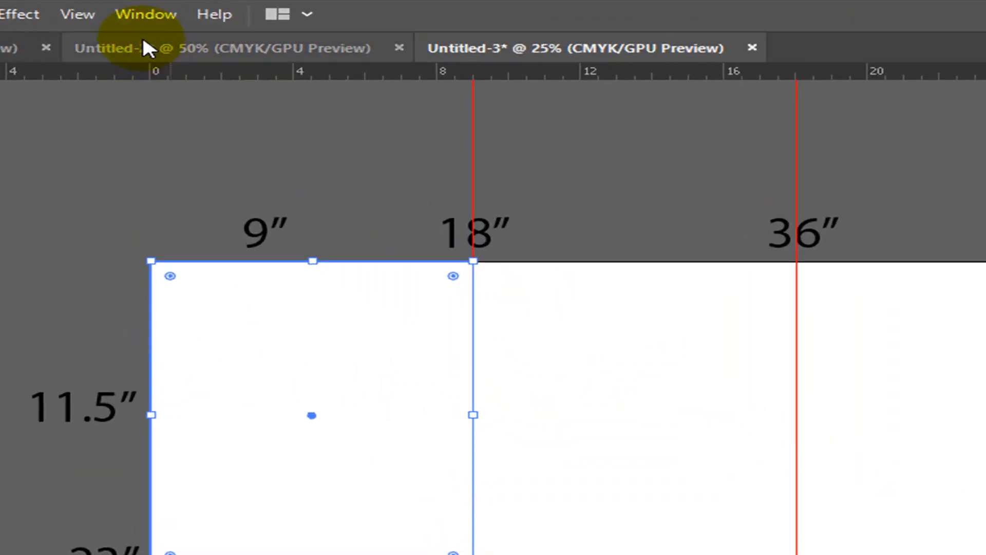
- Switch to Untitled-2 and select its 11 × 8.5 in artboard-sized rectangle
left_click(143, 45)
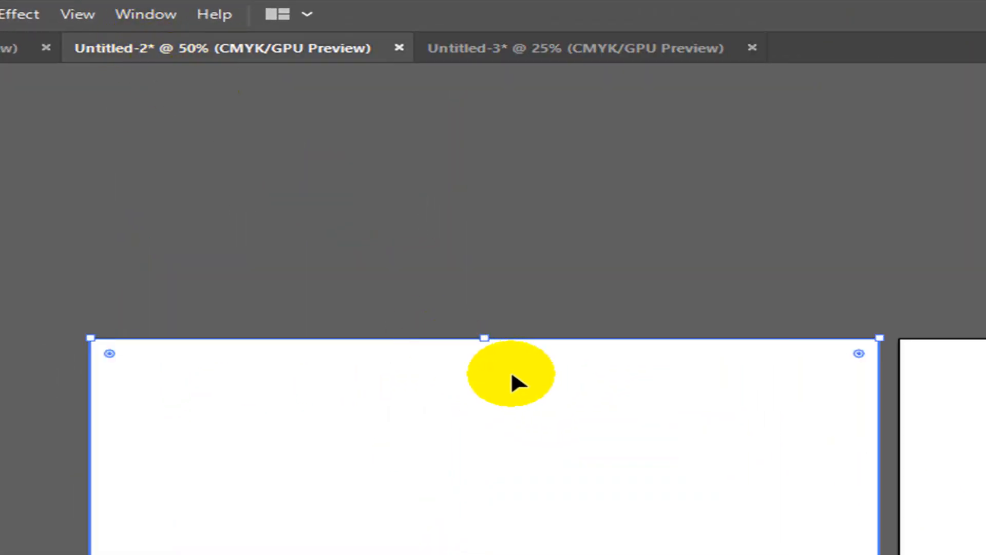
left_click(570, 256)
left_click_drag(483, 265, 613, 384)
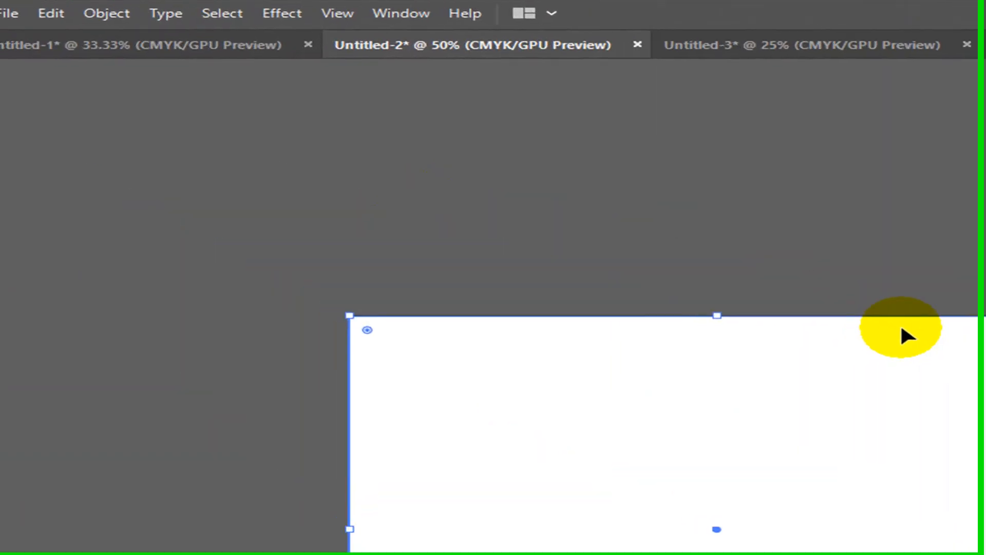
left_click(797, 267)
left_click(905, 408)
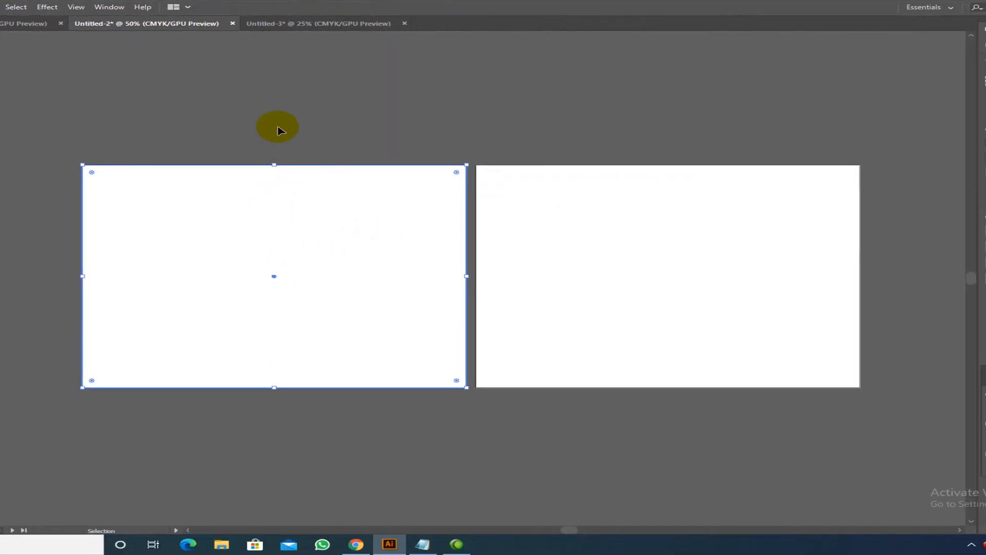
left_click(267, 125)
left_click_drag(227, 128, 352, 238)
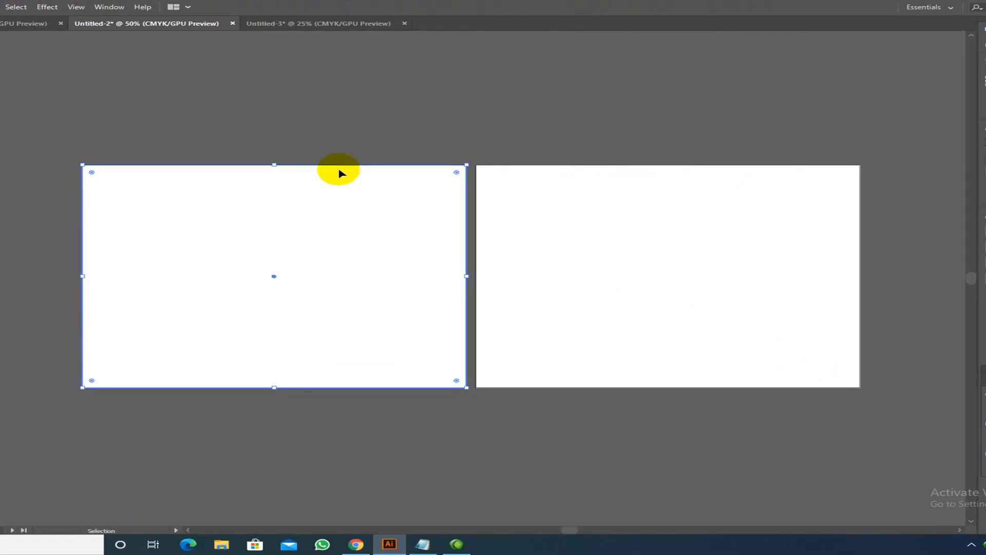
- Divide the rectangle's 11 in width by 3 in the Transform W field
left_click(904, 140)
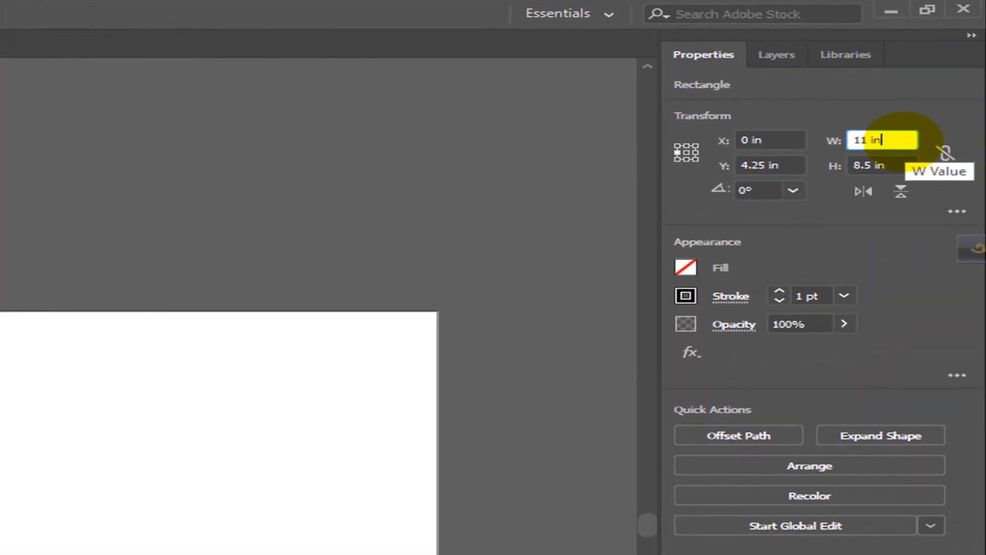
type("/")
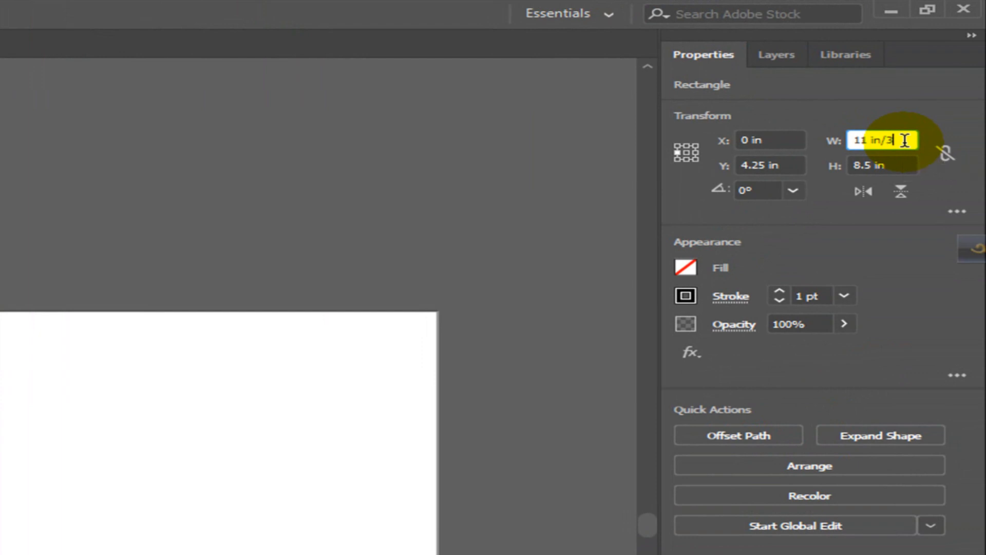
type("3")
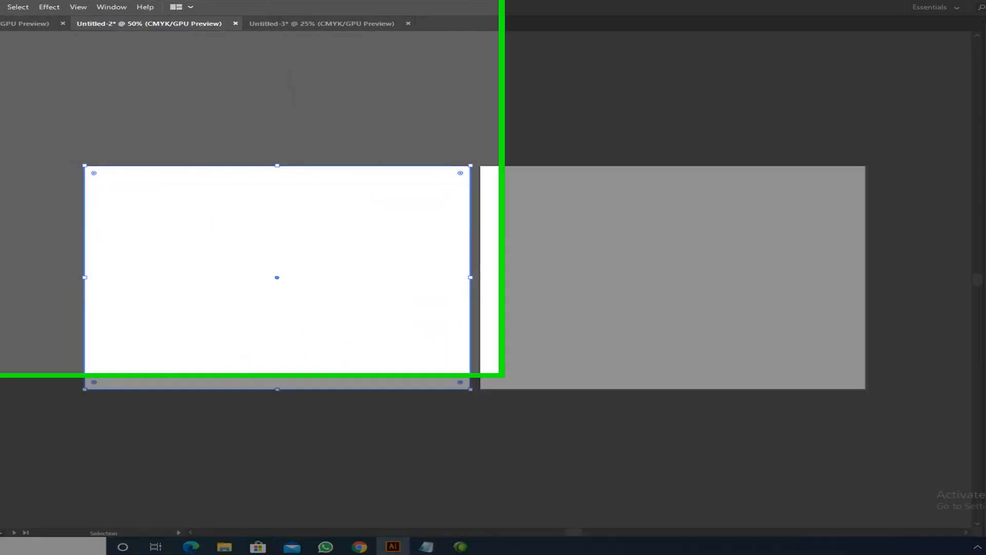
key("Return")
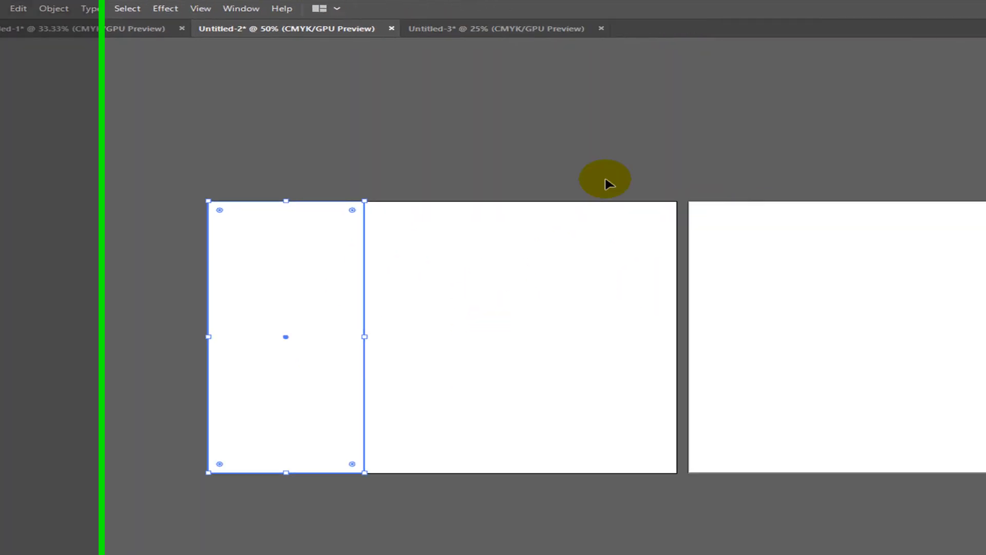
- Reselect the narrowed left rectangle and recheck its width value
left_click(607, 183)
left_click(364, 241)
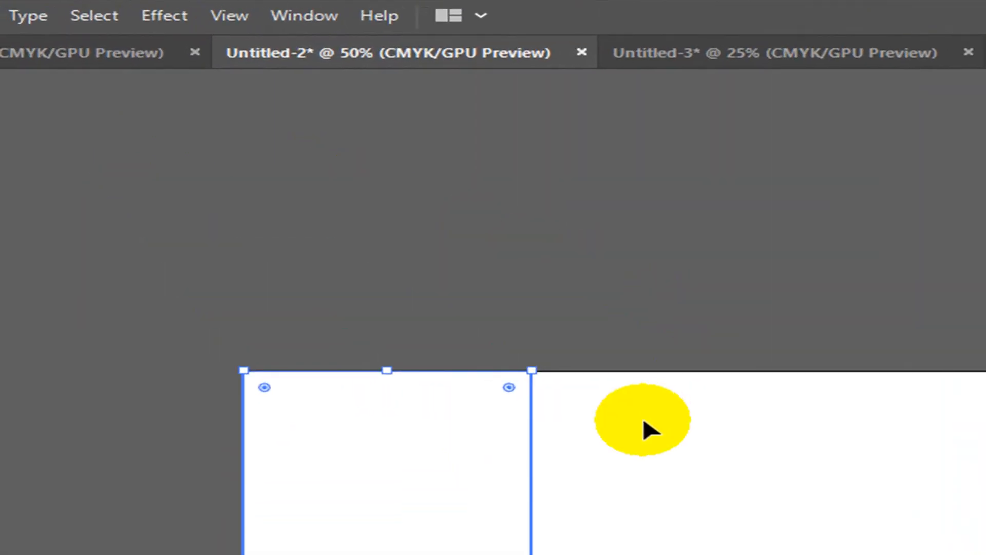
left_click(637, 421, "shift")
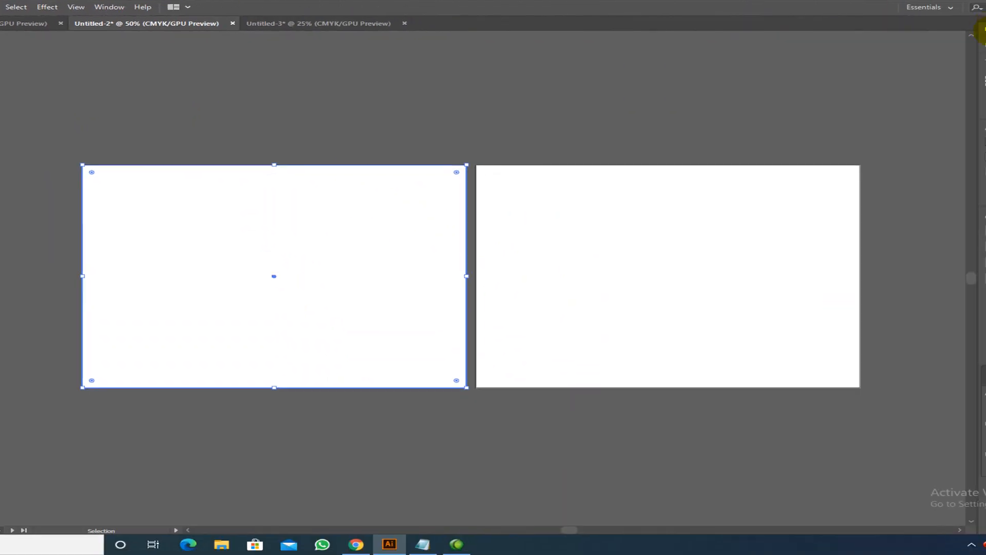
left_click(980, 78)
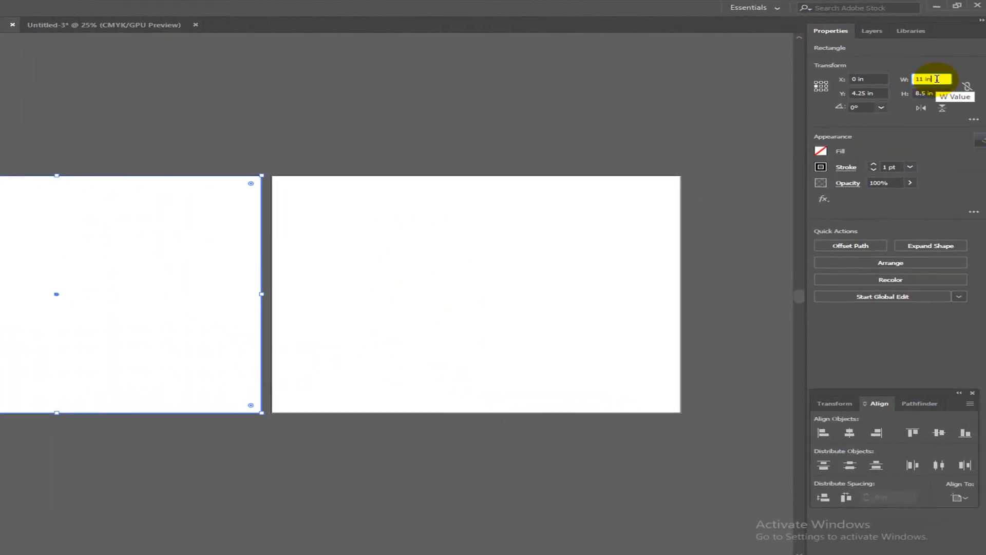
left_click(22, 139)
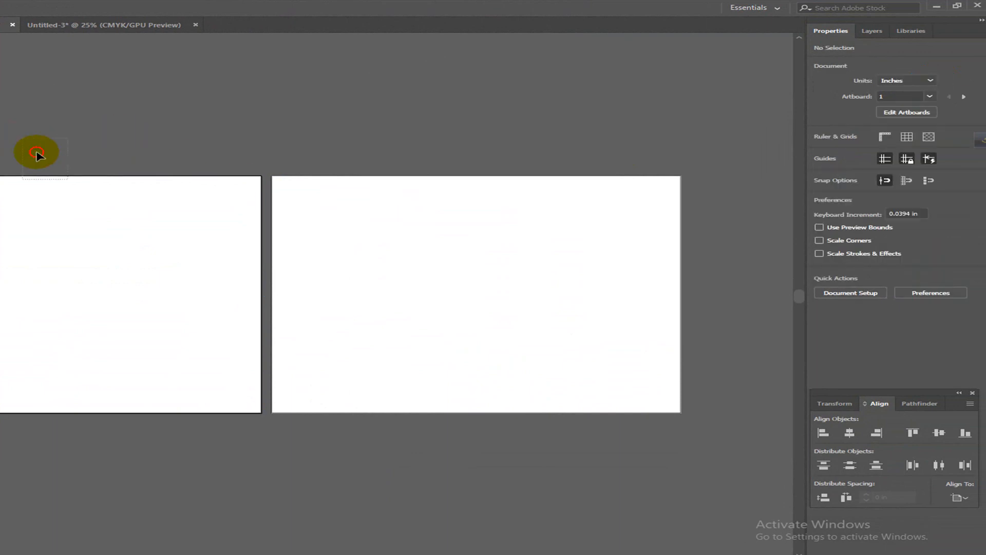
left_click(174, 242)
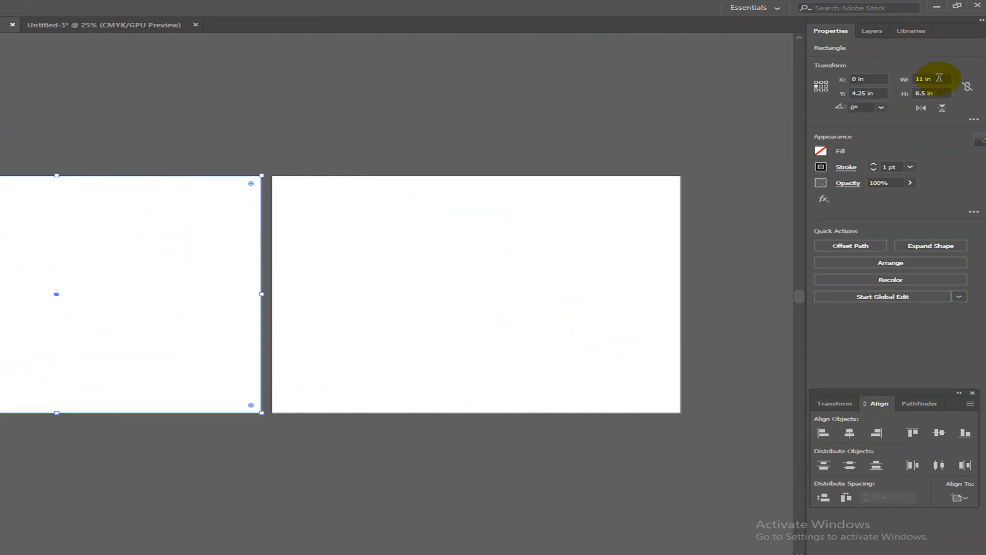
left_click(938, 78)
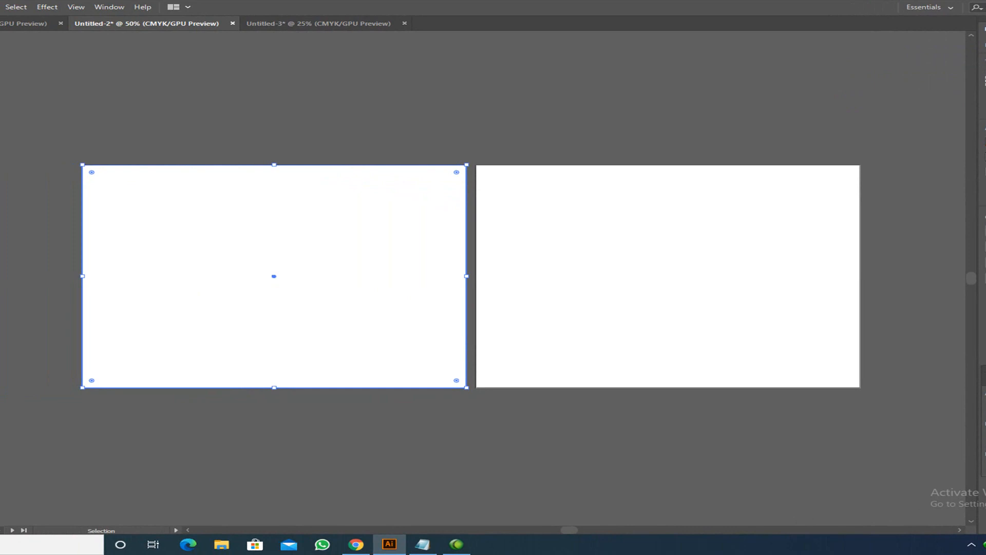
- Drag a copy of the narrow rectangle to its right, then undo the duplicate
left_click(252, 204)
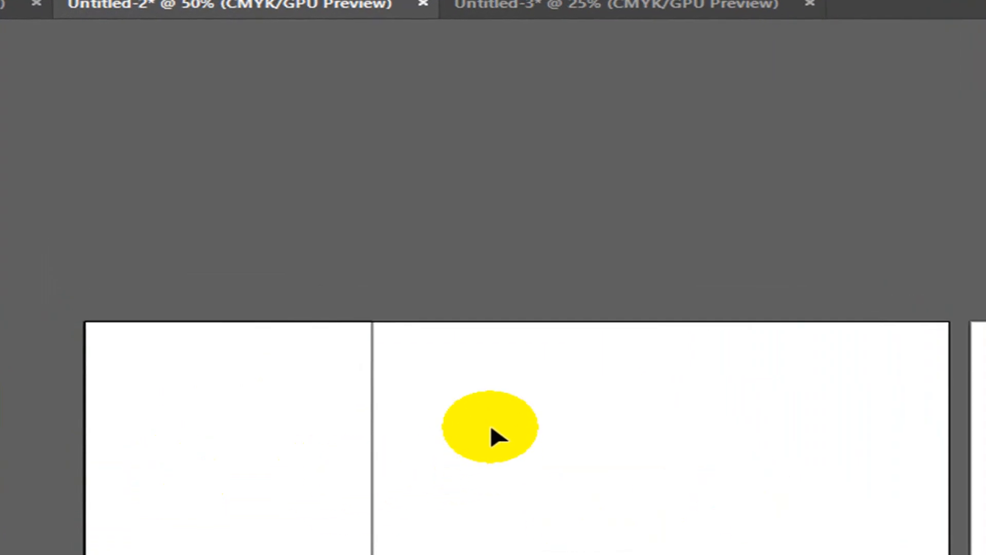
left_click(256, 326)
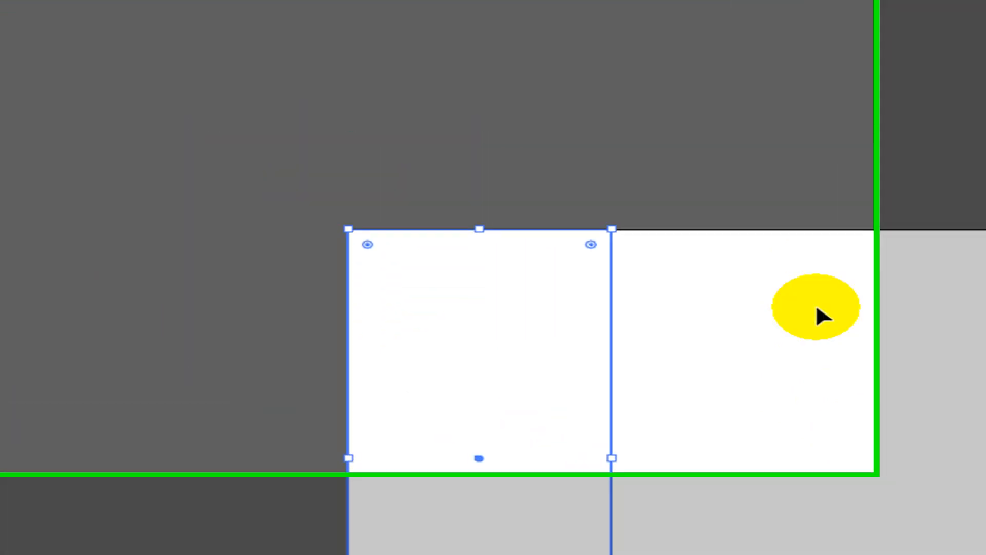
left_click(760, 159)
left_click_drag(483, 157, 754, 339)
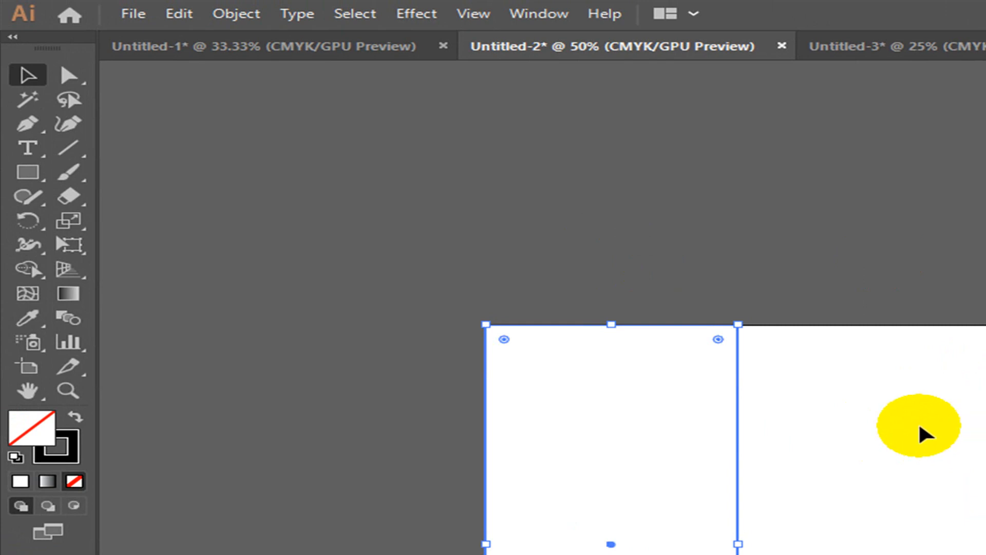
left_click_drag(644, 324, 822, 320)
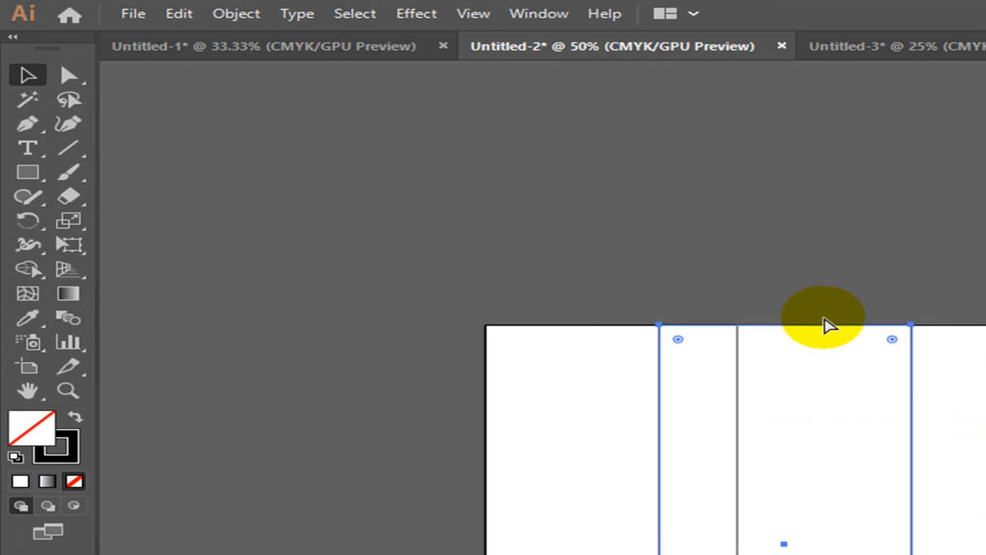
key("ctrl+z")
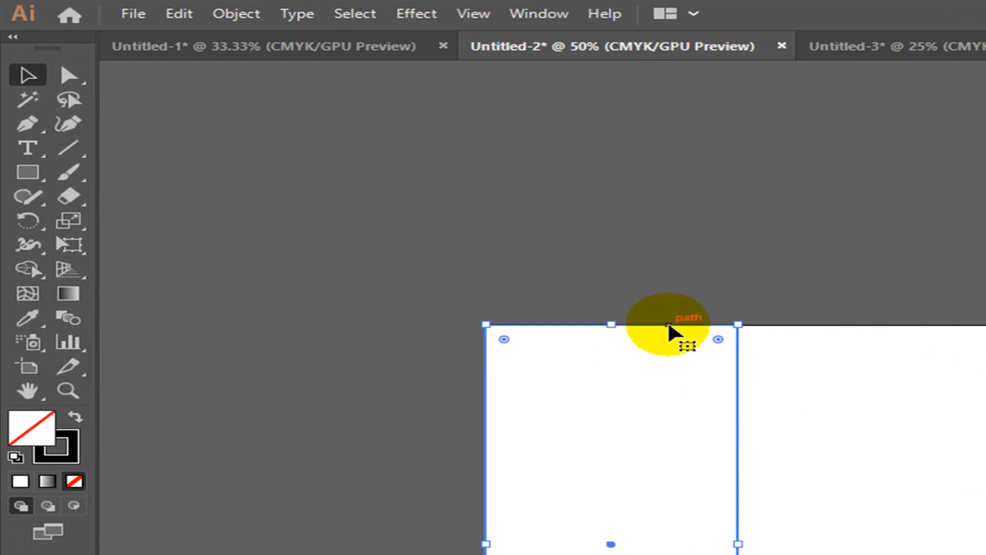
key("ctrl")
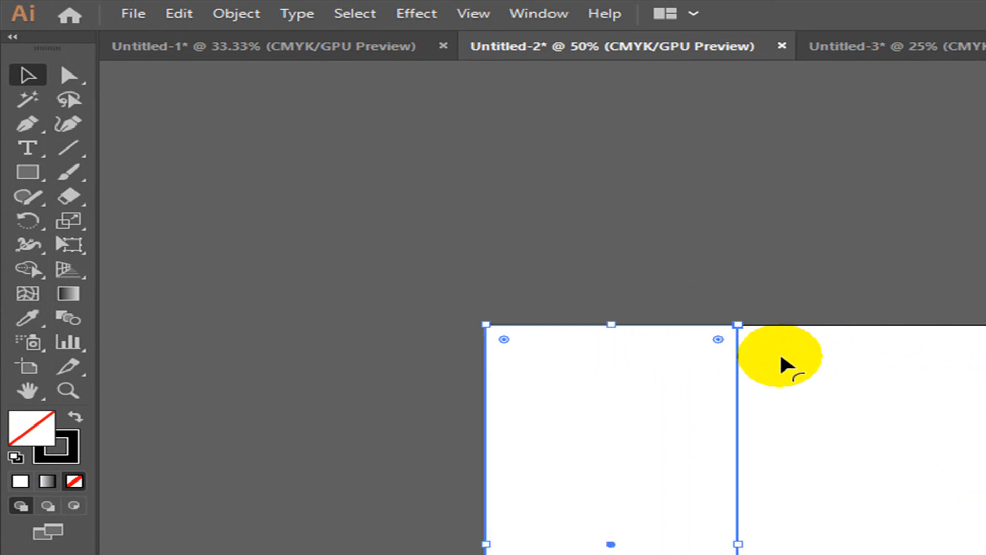
left_click(852, 302)
left_click(674, 326)
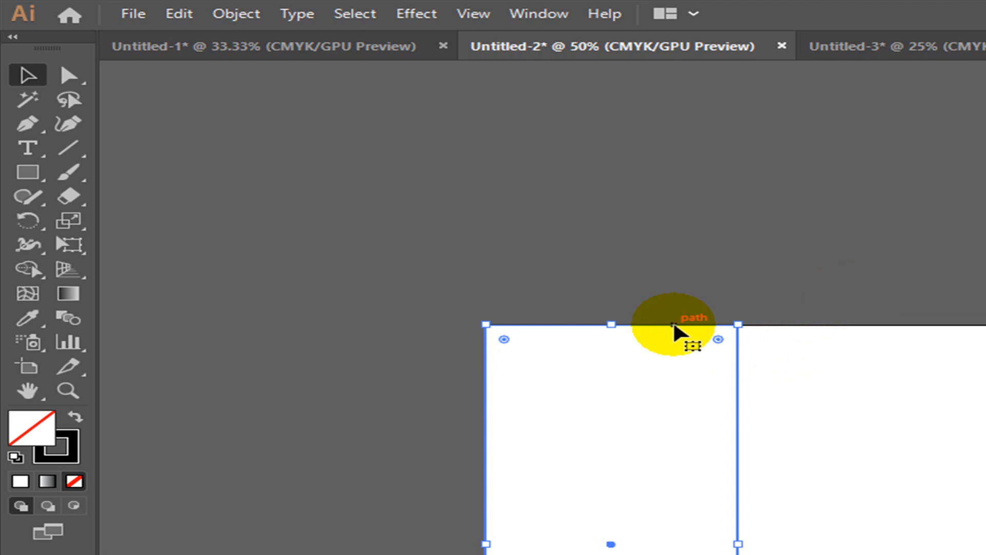
left_click(660, 213)
left_click(691, 433)
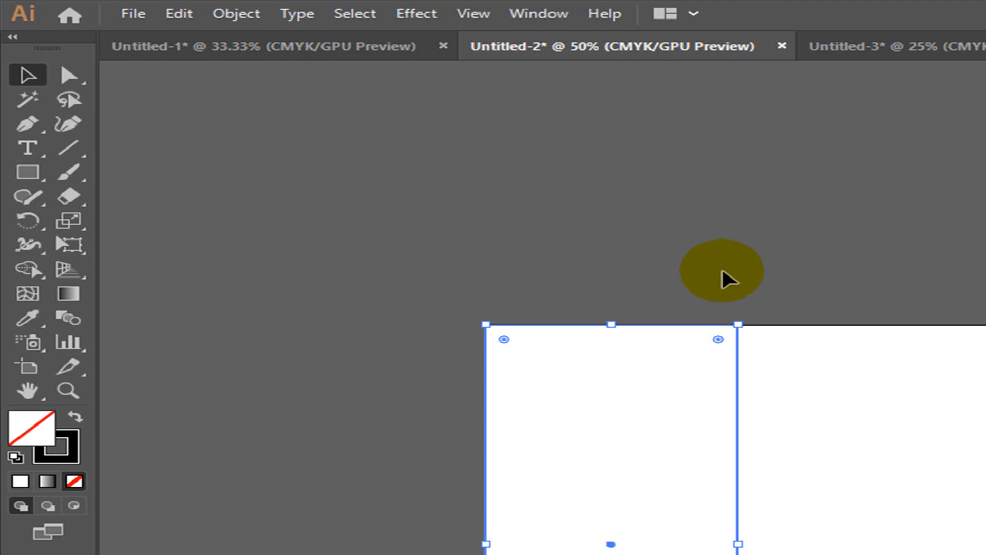
key("ctrl+shift+b")
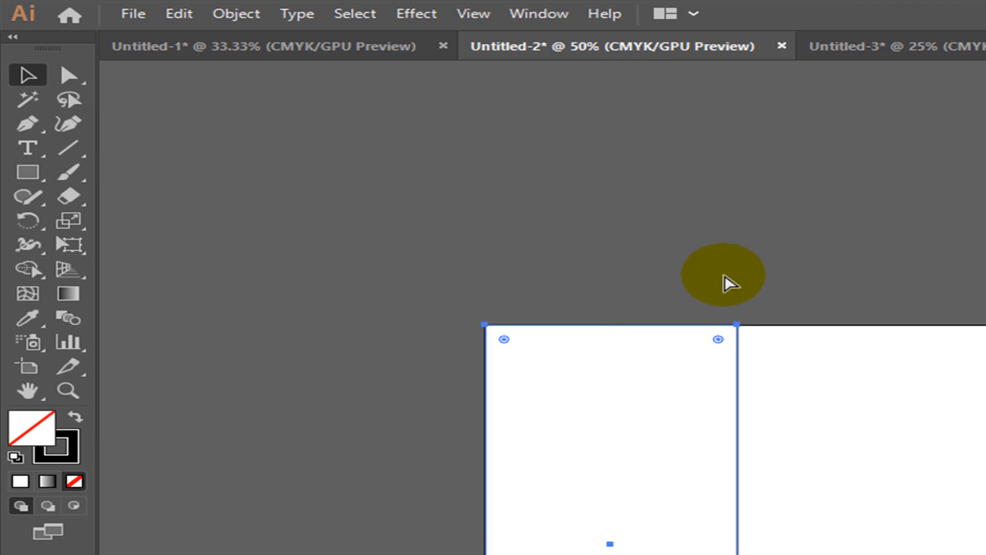
key("ctrl+shift+b")
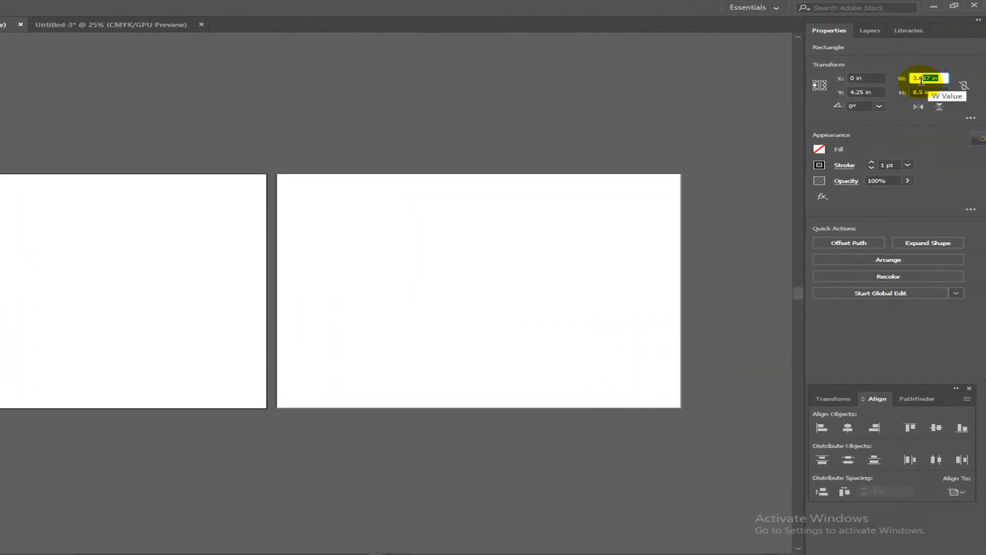
- Copy the panel rectangle's 3.667 in width value from the Properties panel
left_click_drag(922, 81, 908, 83)
right_click(925, 79)
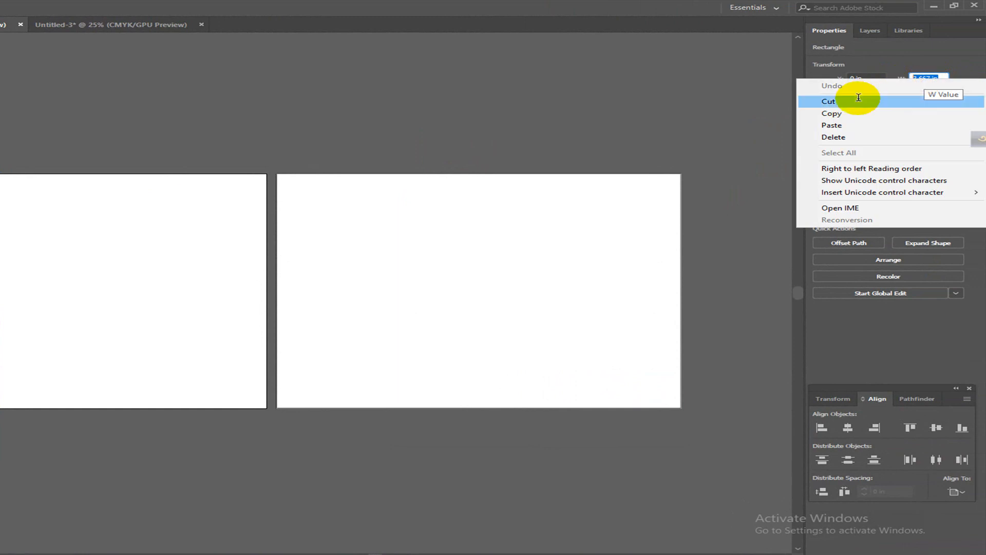
left_click(833, 113)
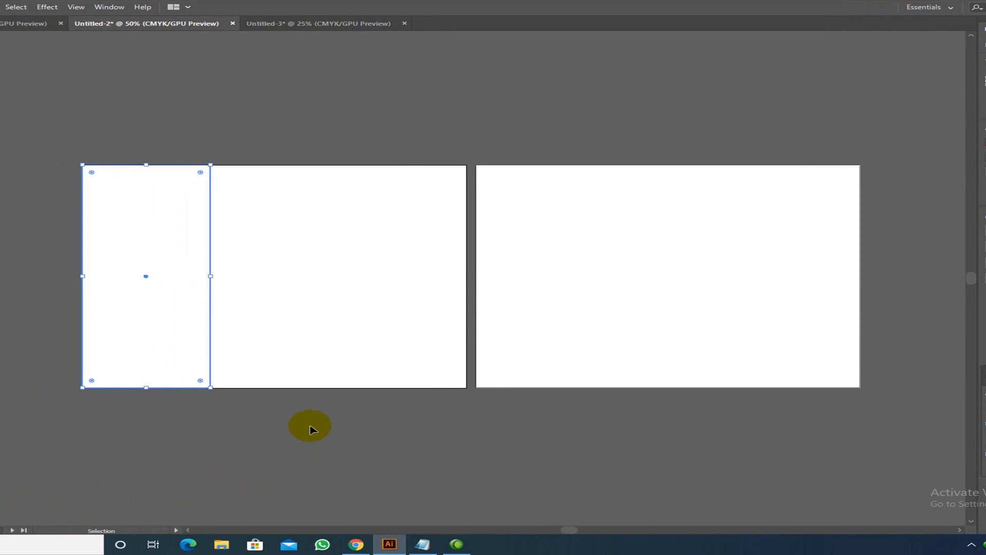
- Deselect the rectangle and bring up General preferences, showing the 0.03937 in keyboard increment
key("a")
key("v")
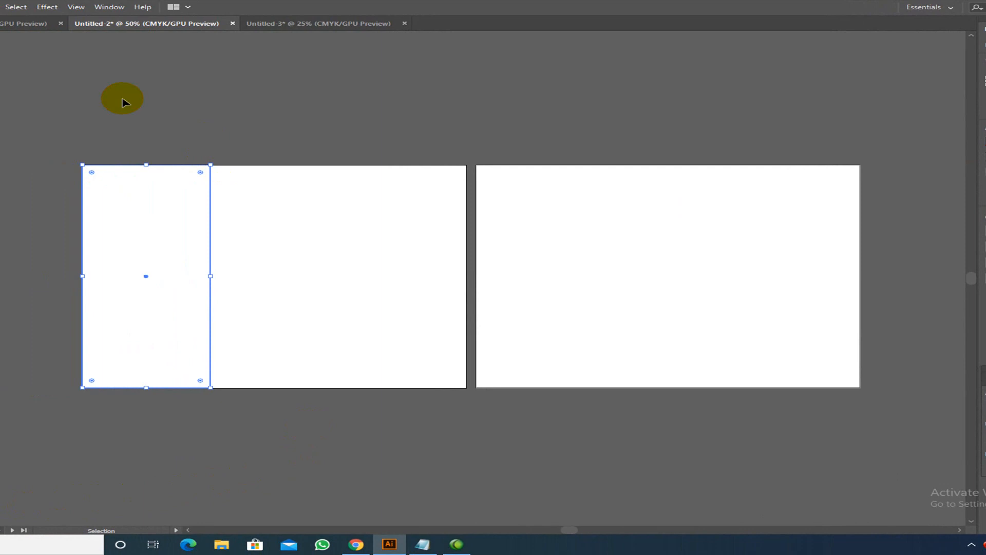
left_click(168, 112)
key("a")
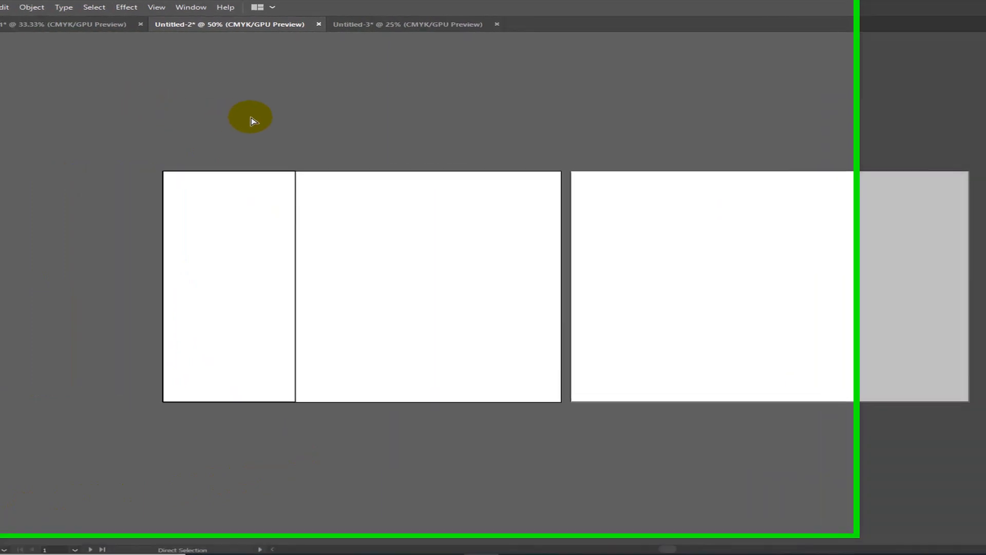
key("ctrl+k")
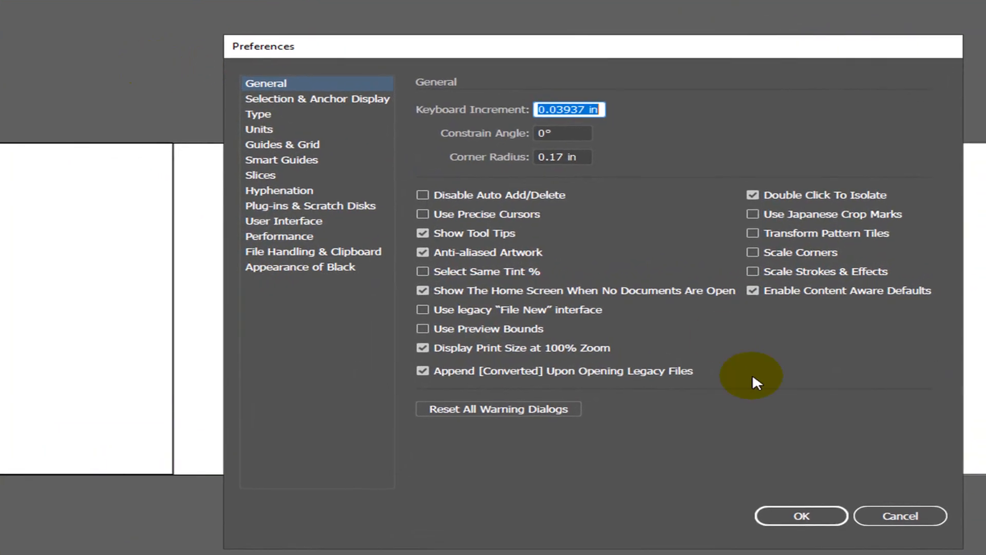
- Change the Keyboard Increment in General preferences from 0.03937 in to 3.667 in
left_click(912, 521)
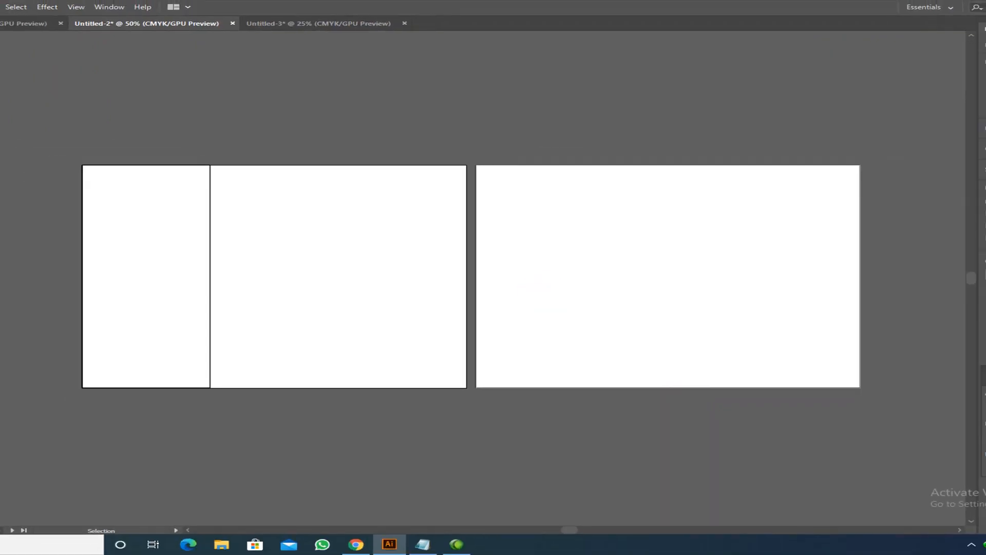
left_click(0, 6)
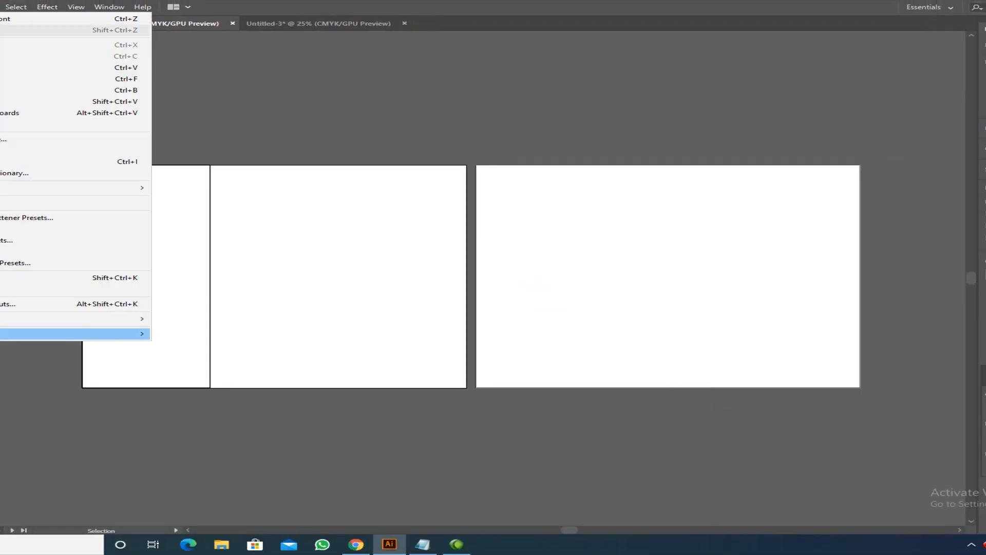
mouse_move(1, 334)
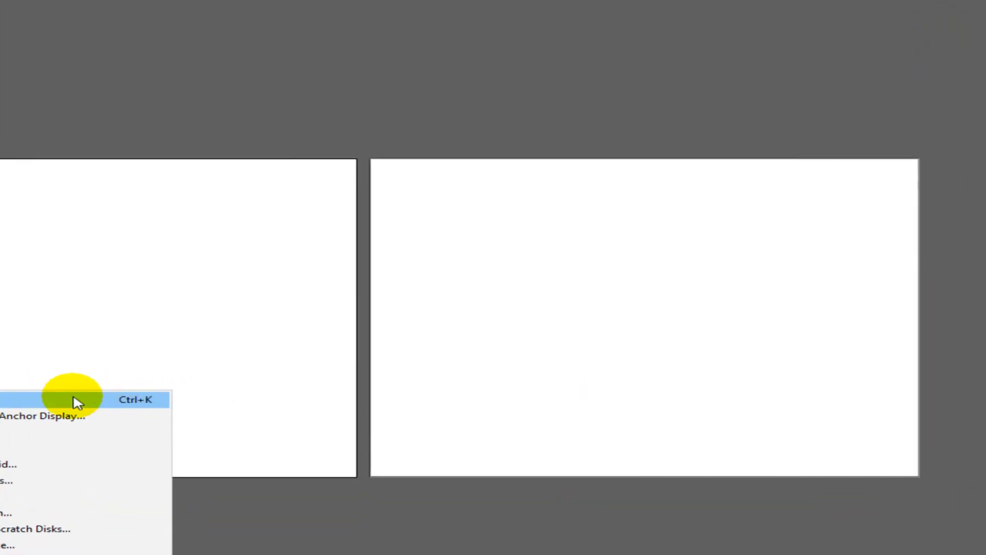
left_click(76, 401)
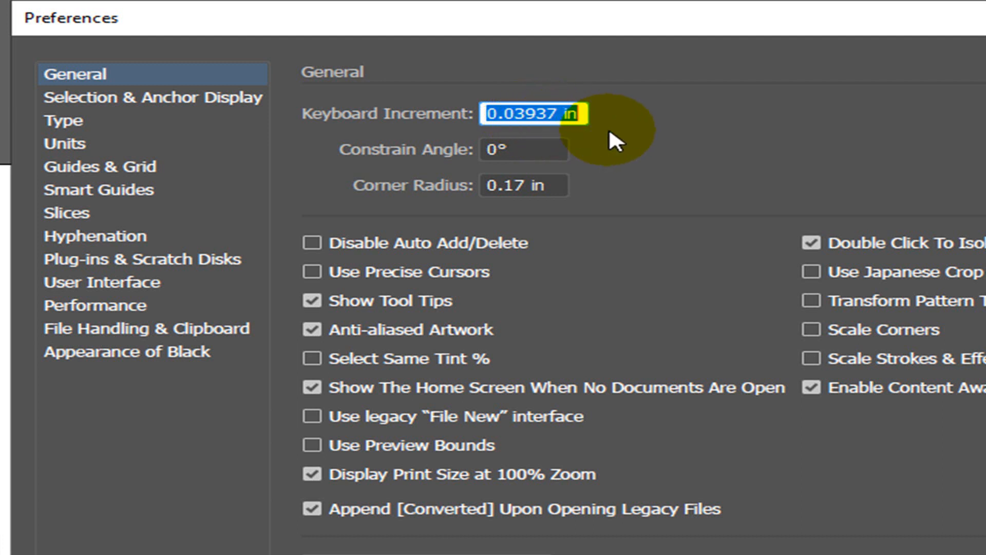
type("3.667 in")
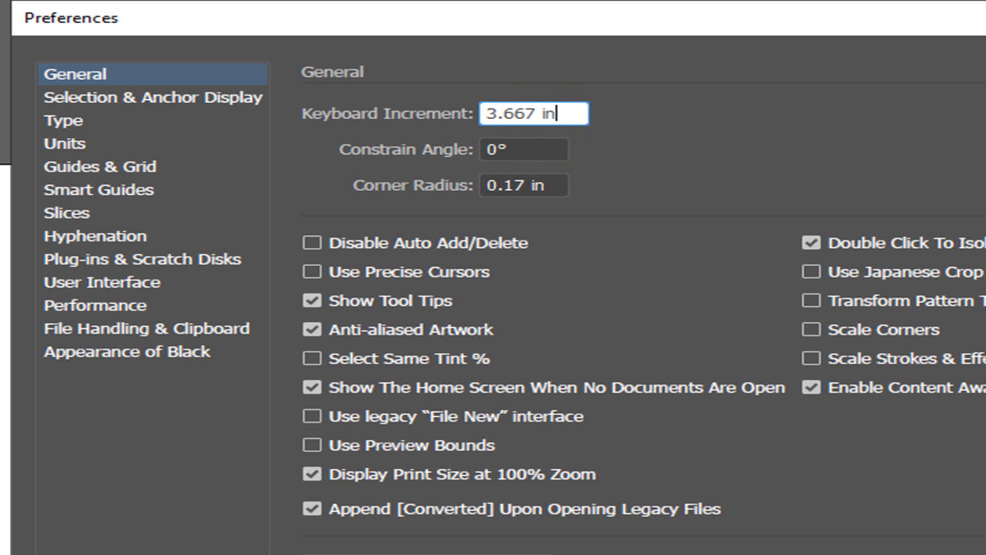
key("Return")
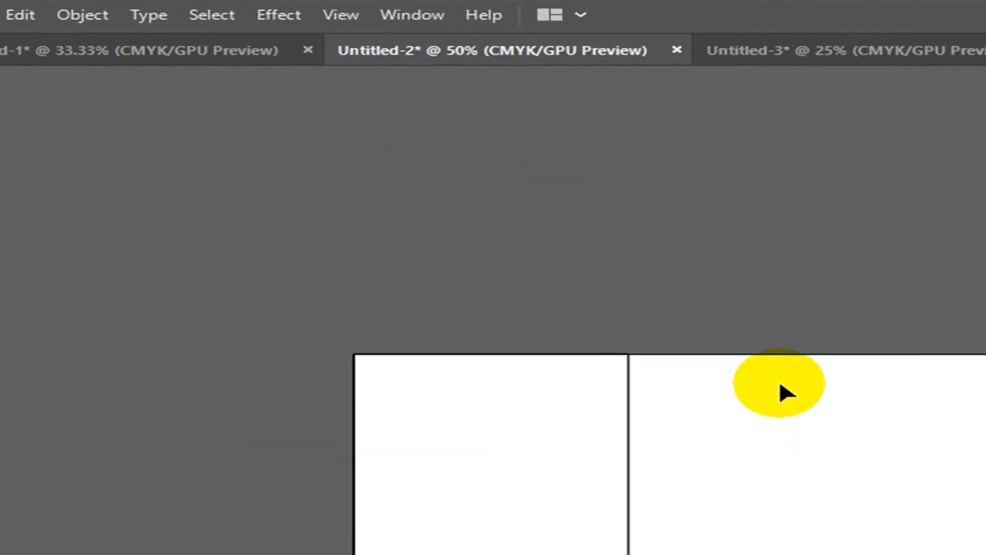
- Duplicate the narrow left rectangle one 3.667 in panel width to the right
left_click(577, 360)
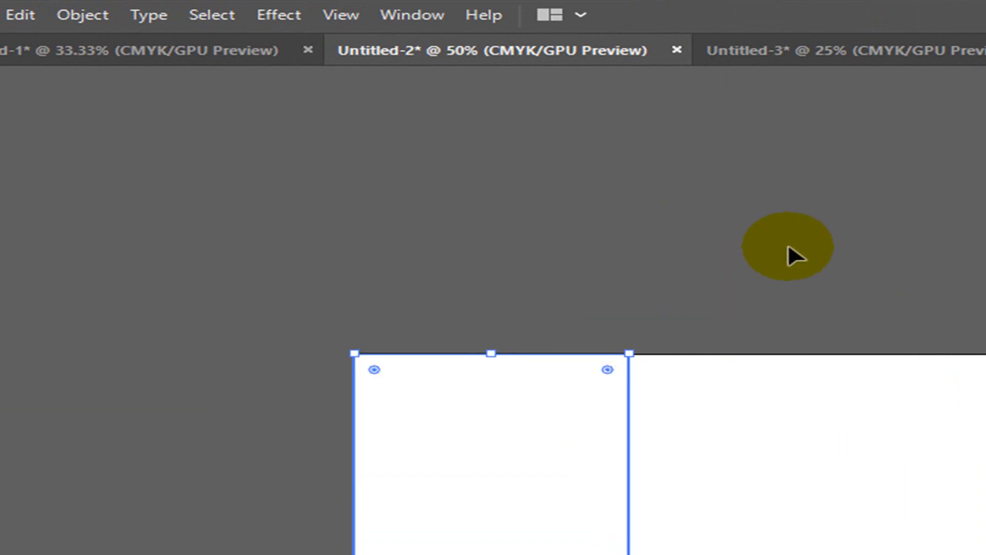
left_click(660, 247)
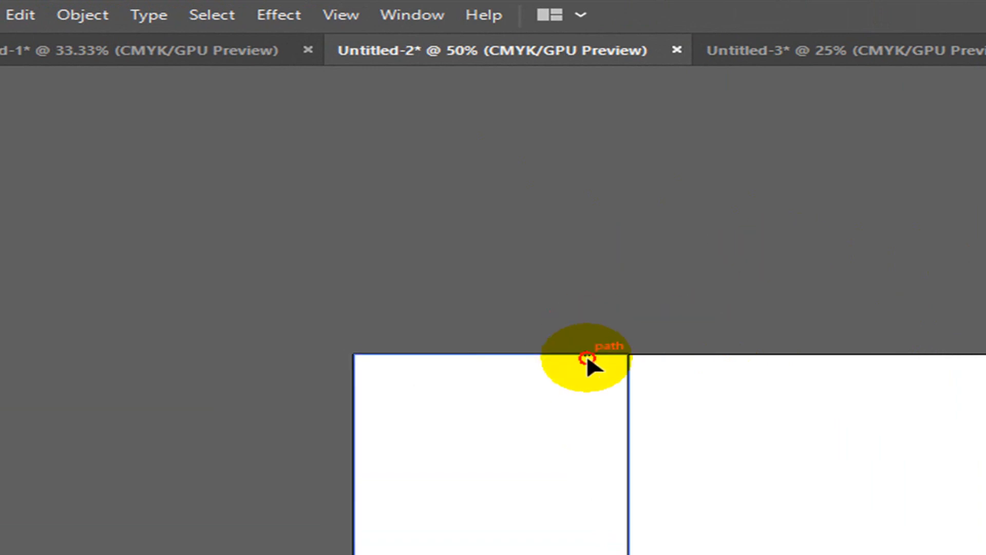
left_click(587, 355)
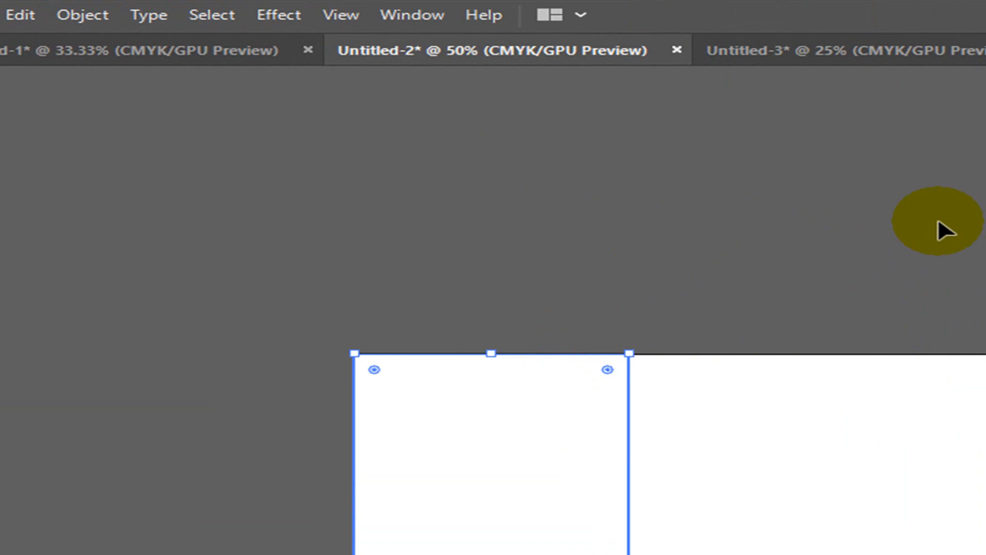
key("ctrl+d")
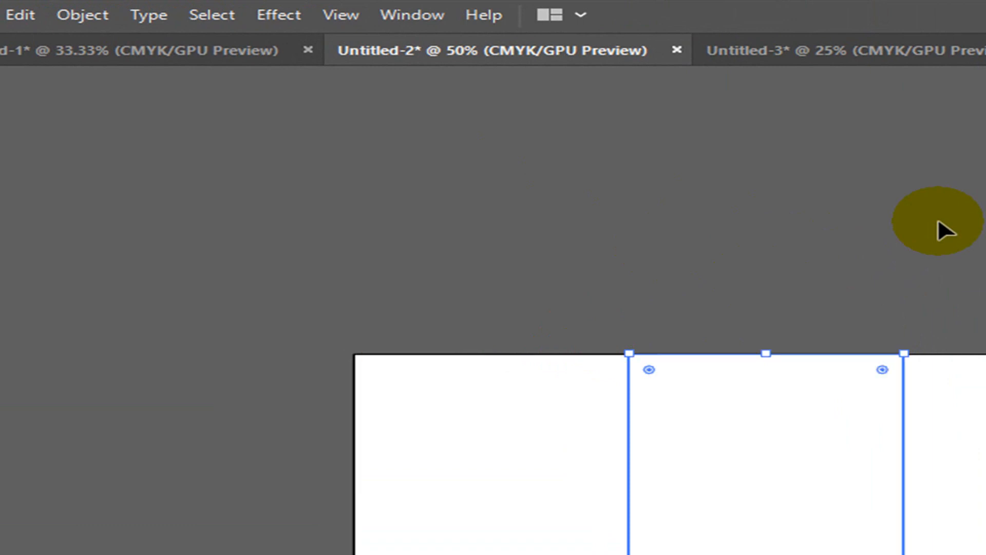
- Duplicate the middle rectangle one panel width right, then select all three panels
left_click(538, 410)
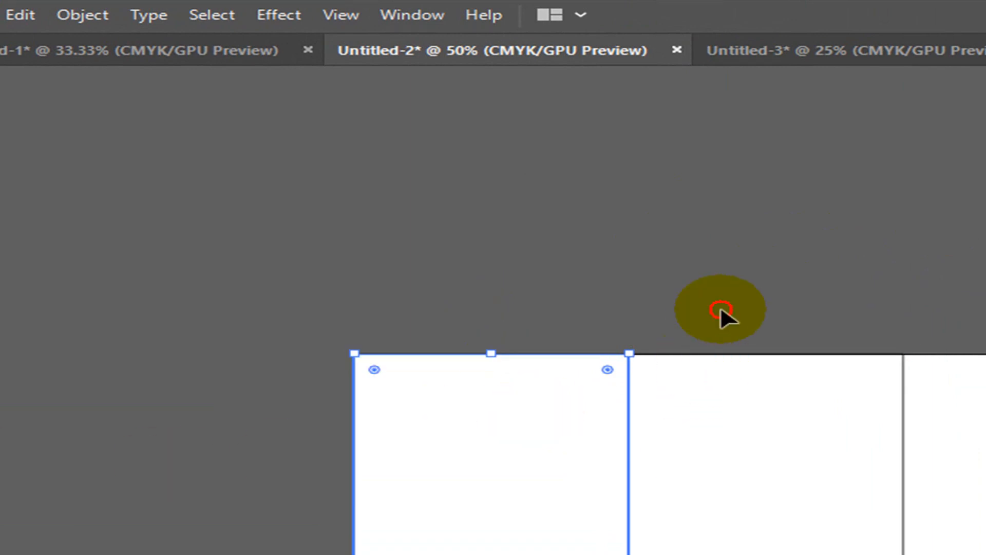
left_click(756, 414)
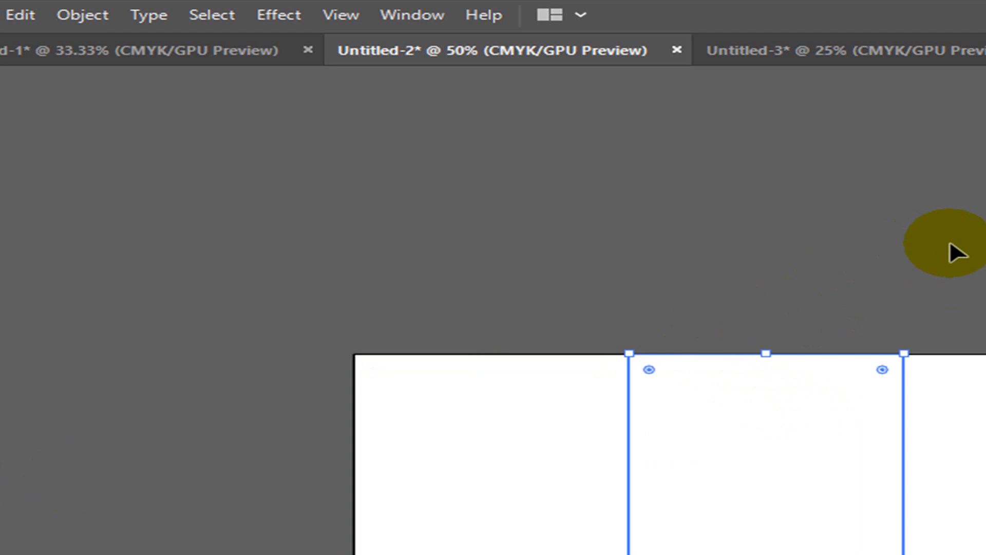
left_click_drag(540, 331, 733, 432)
left_click(724, 276)
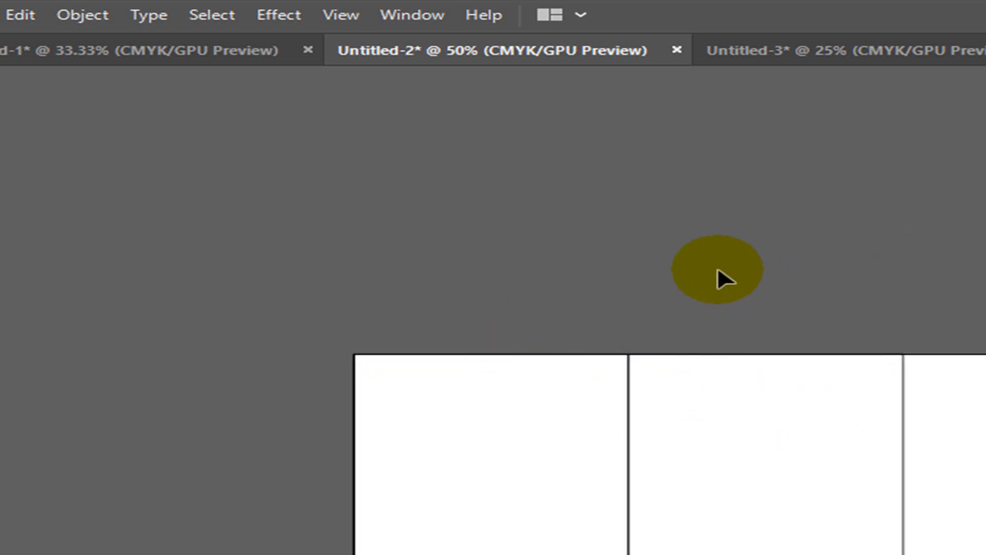
left_click(792, 417)
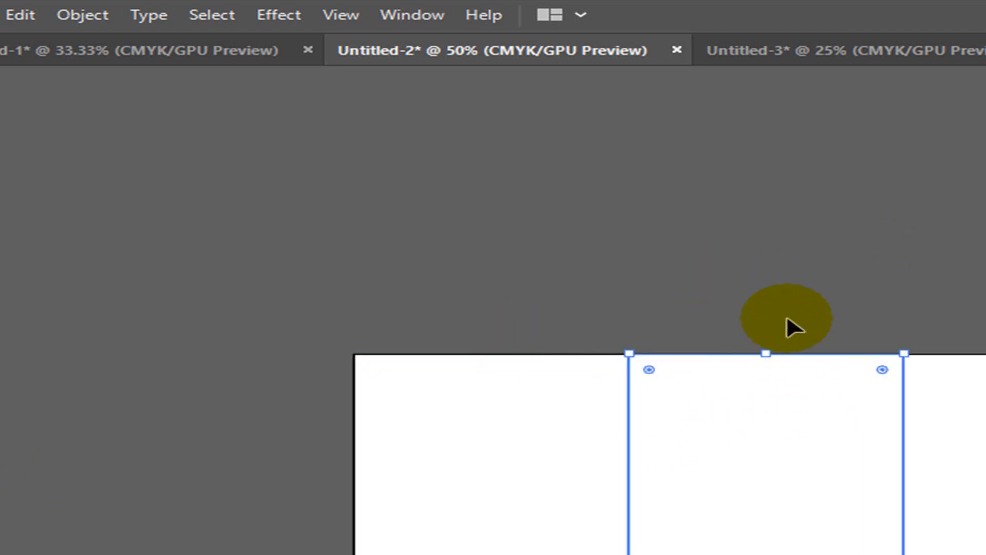
left_click(810, 294)
left_click(810, 354)
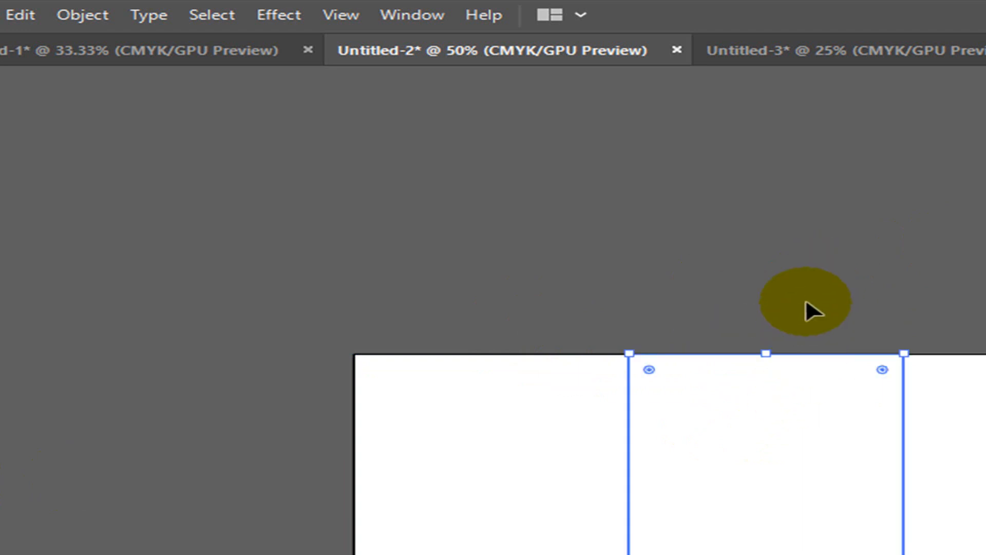
key("a")
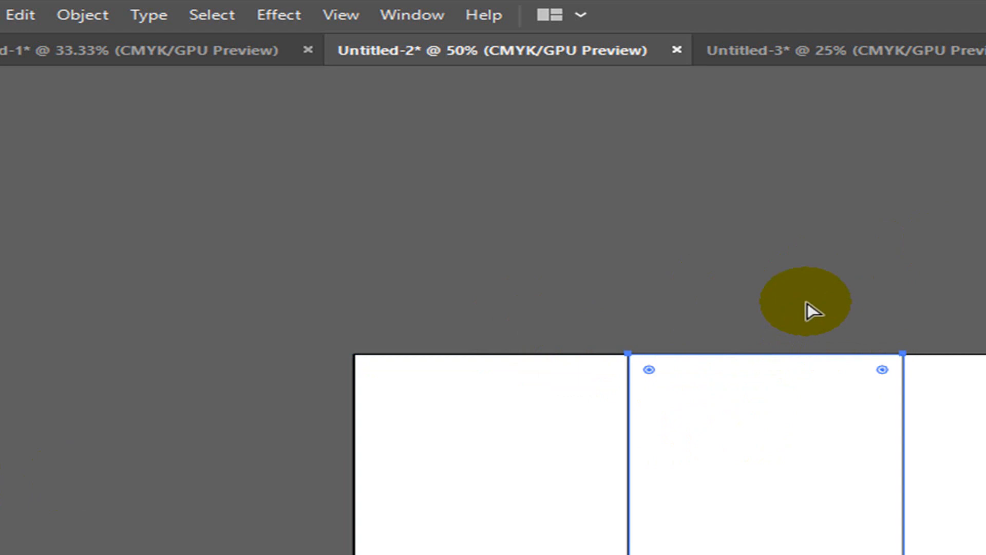
key("v")
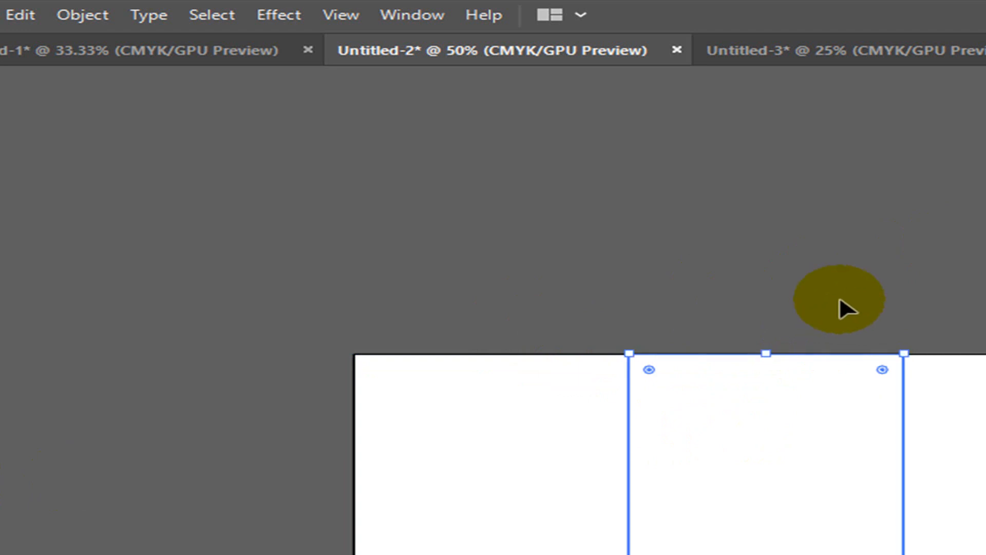
key("ctrl+d")
left_click(974, 279)
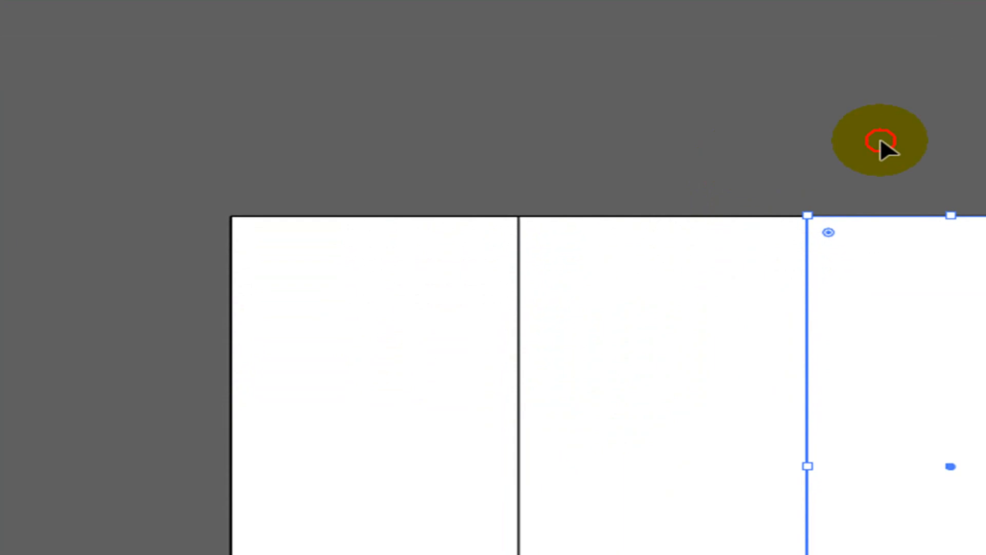
left_click_drag(304, 154, 913, 499)
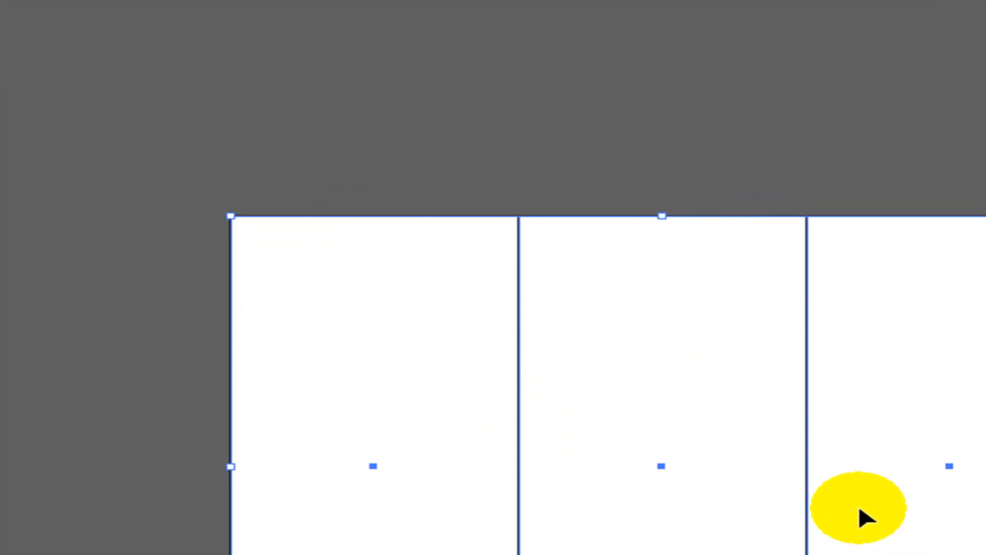
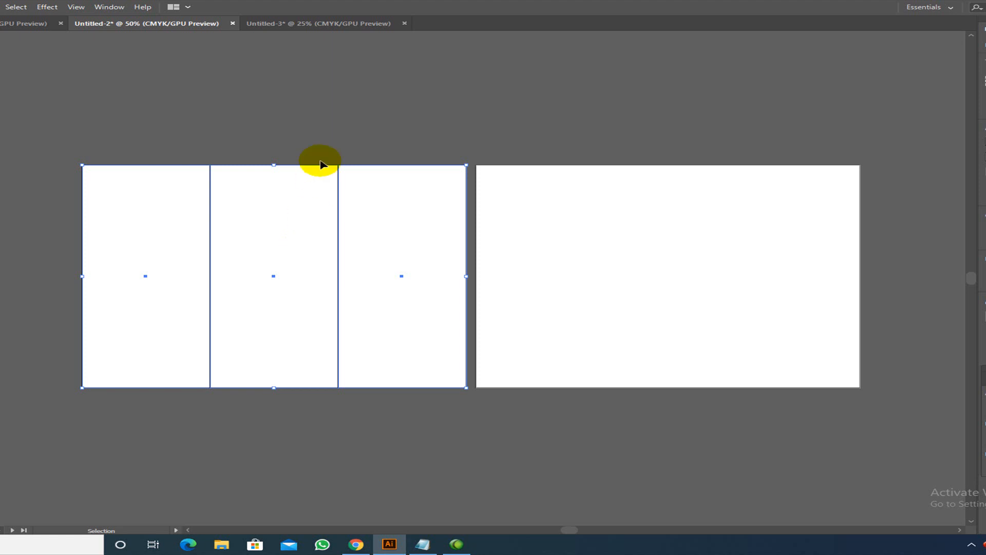
- Briefly select all three tri-fold panel rectangles, then leave them deselected
left_click(324, 114)
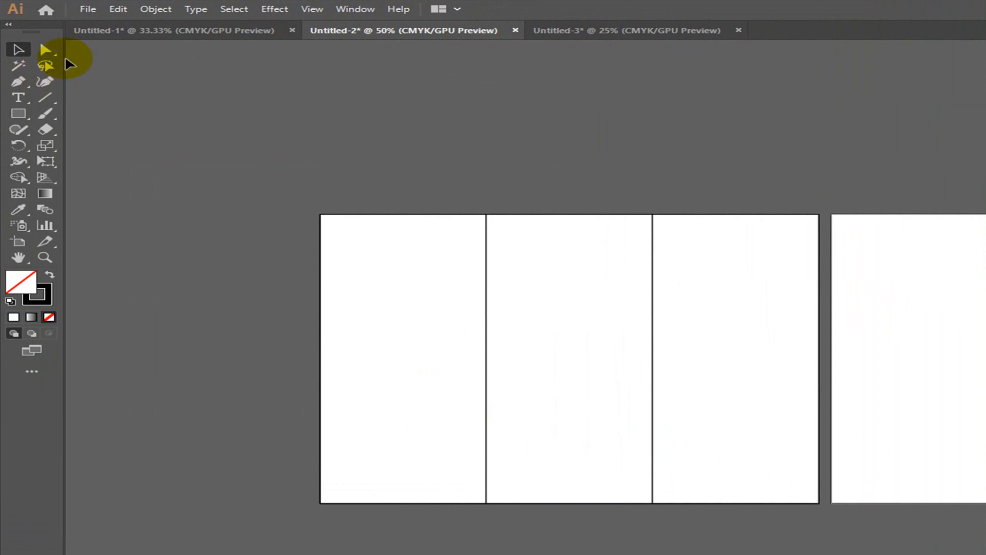
left_click_drag(384, 176, 690, 394)
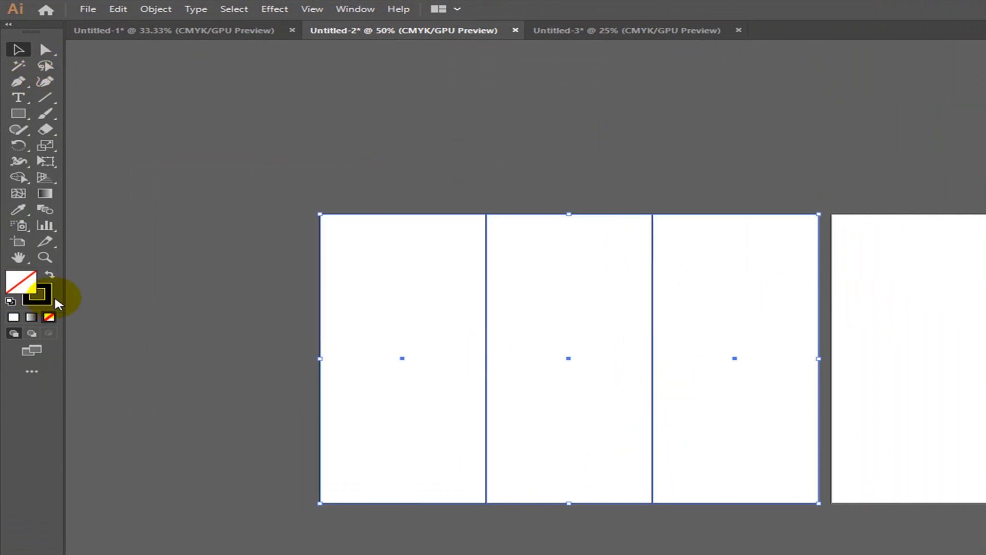
left_click(399, 146)
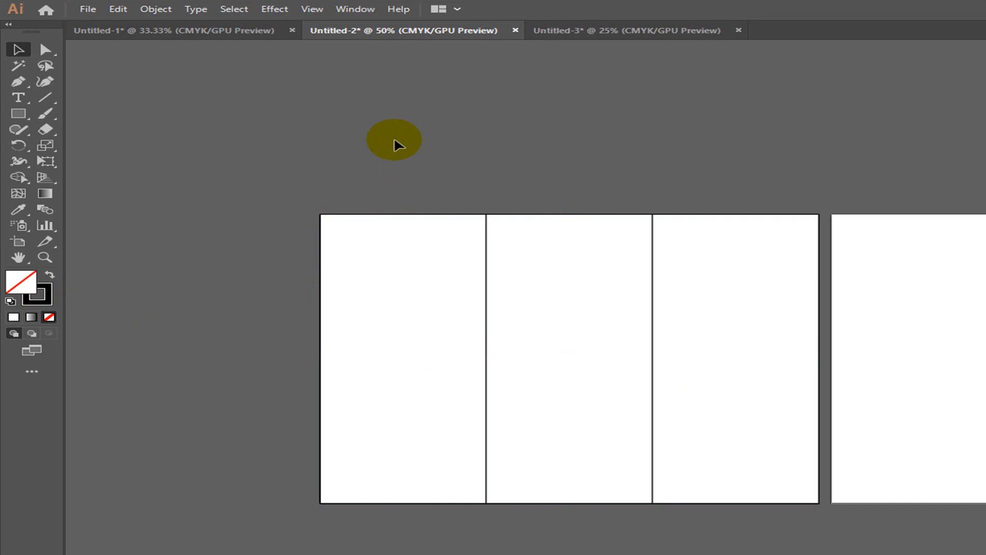
- Check Untitled-1's reference widths (INSIDE 3.588 in, BACK/FRONT 3.706 in), then return to Untitled-2
left_click(177, 32)
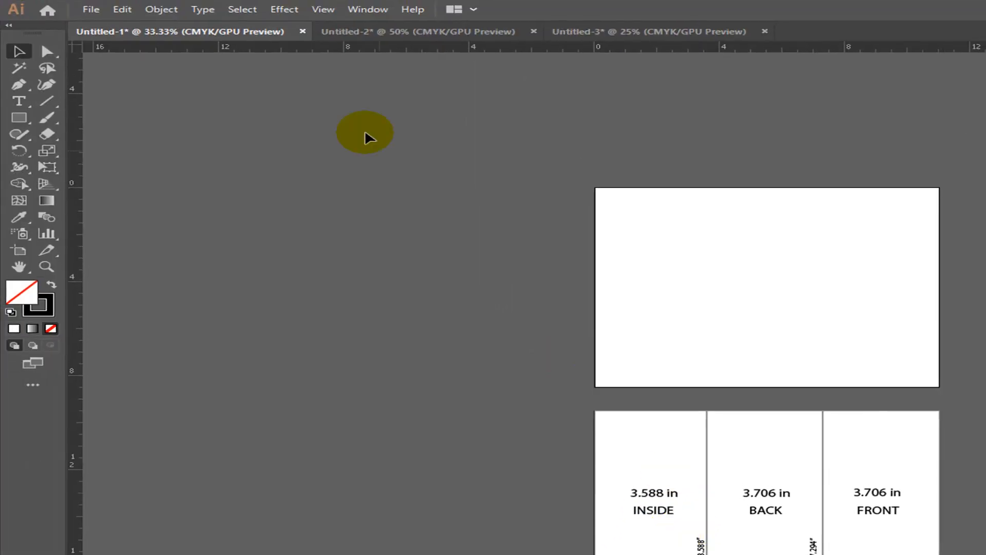
left_click(380, 36)
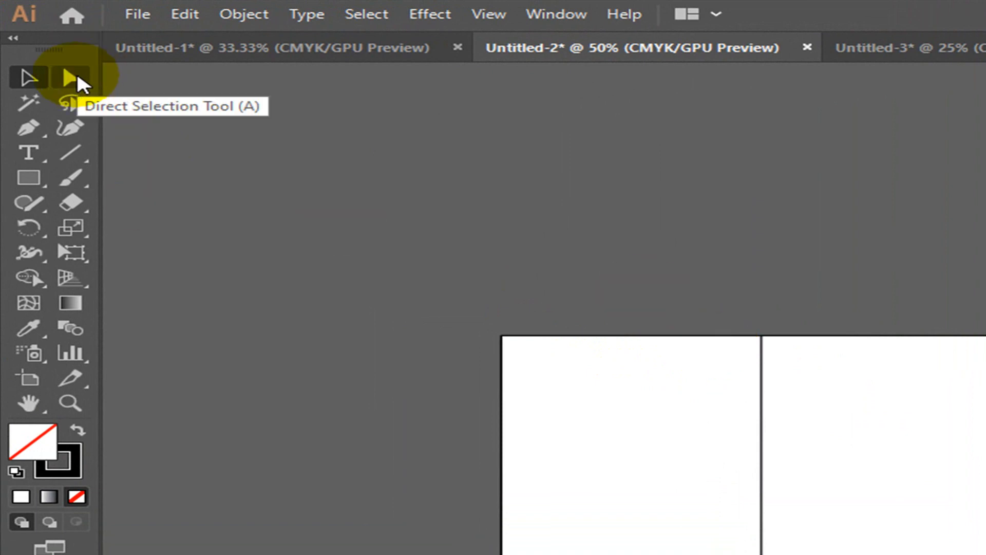
- With Direct Selection, marquee-select the anchor points of the divider between panels one and two
left_click(77, 80)
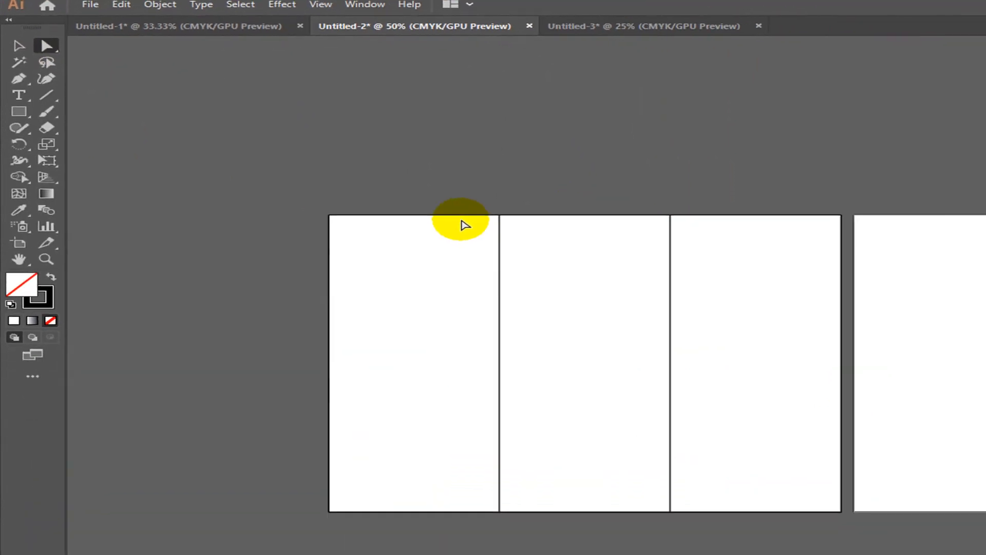
left_click_drag(452, 163, 530, 528)
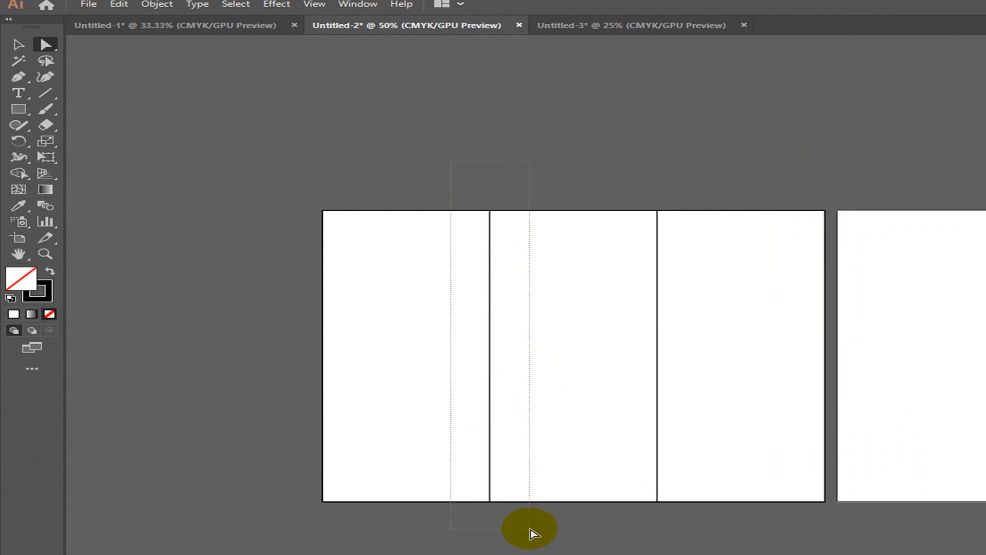
left_click_drag(531, 527, 530, 527)
left_click_drag(463, 163, 511, 534)
left_click(489, 210)
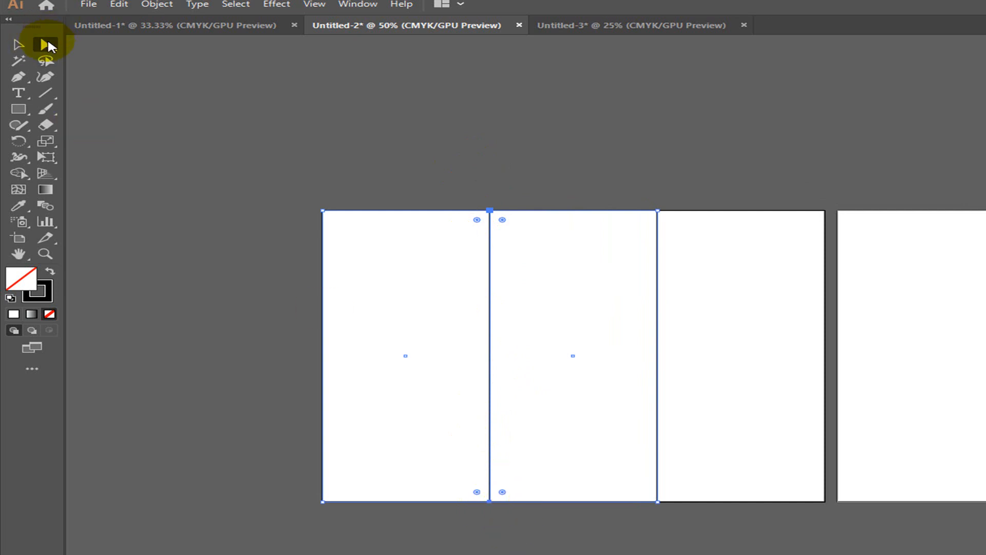
left_click(412, 134)
left_click_drag(462, 192, 523, 519)
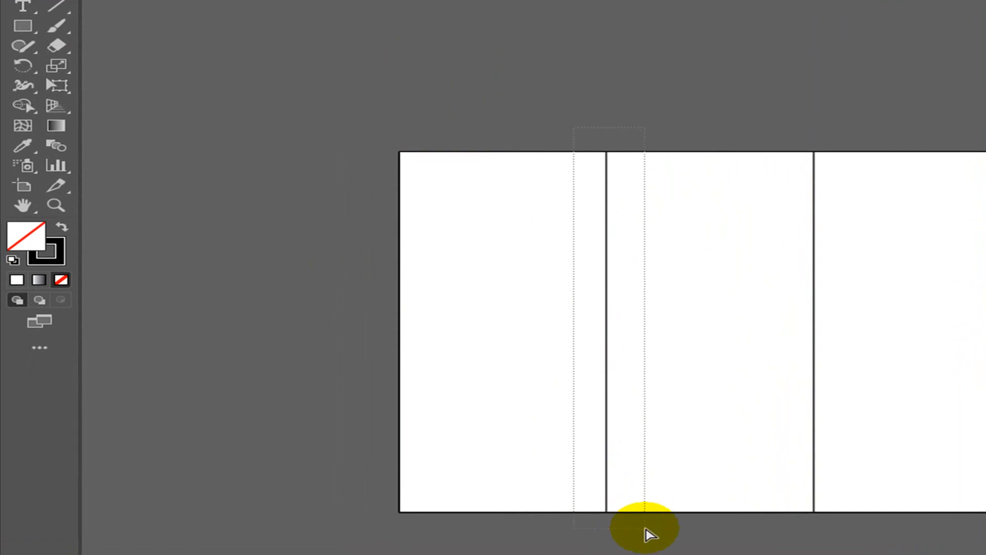
left_click_drag(646, 529, 645, 529)
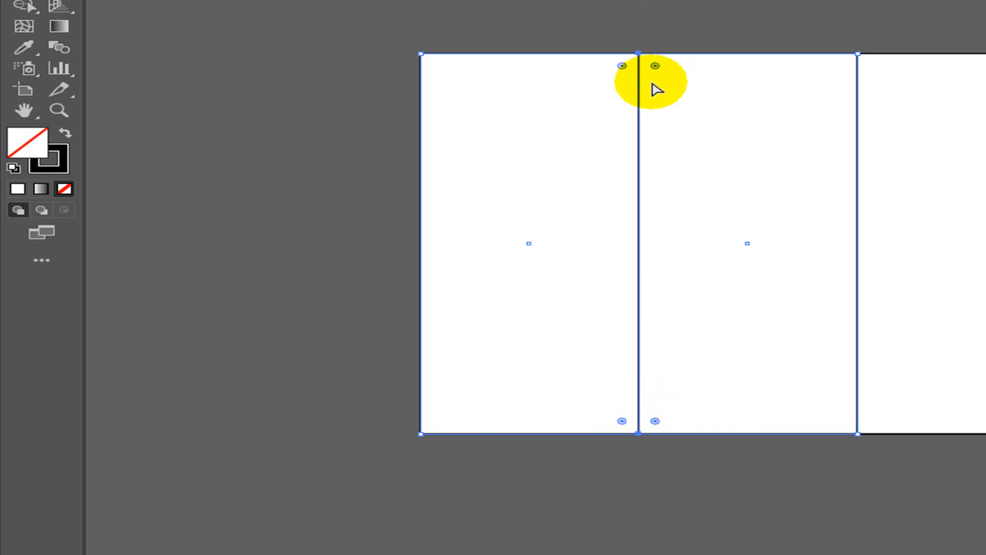
left_click(638, 53)
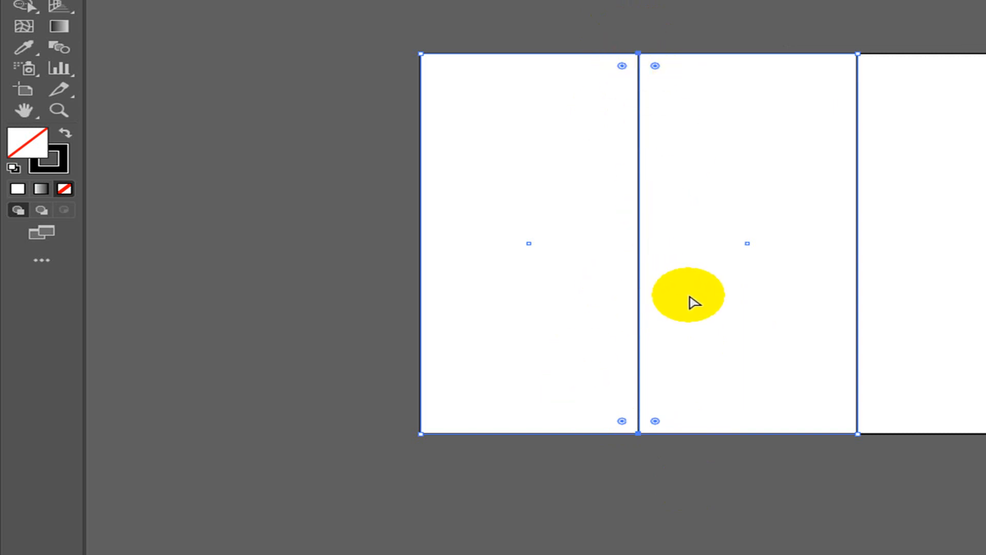
- Set the Keyboard Increment in General preferences to 1 mm
key("ctrl+k")
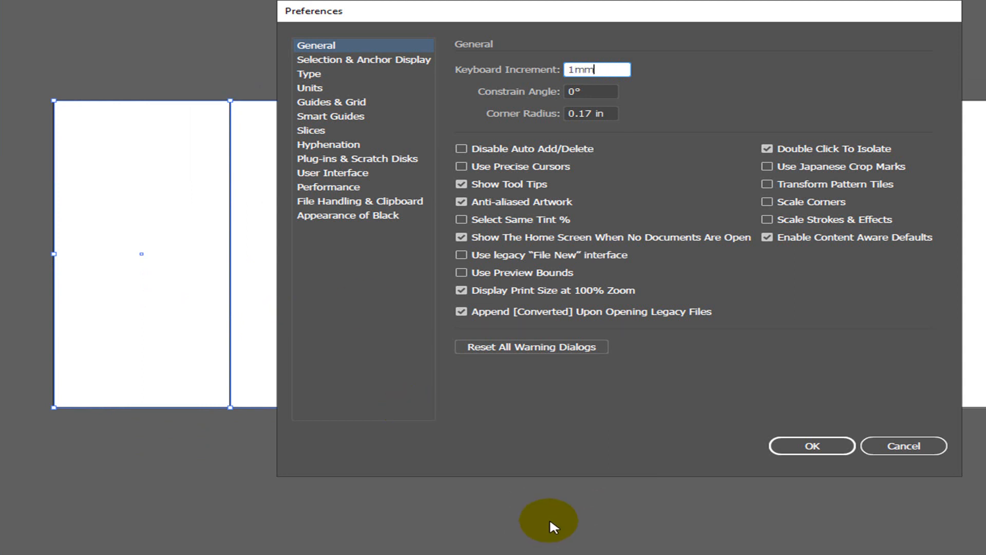
left_click(812, 445)
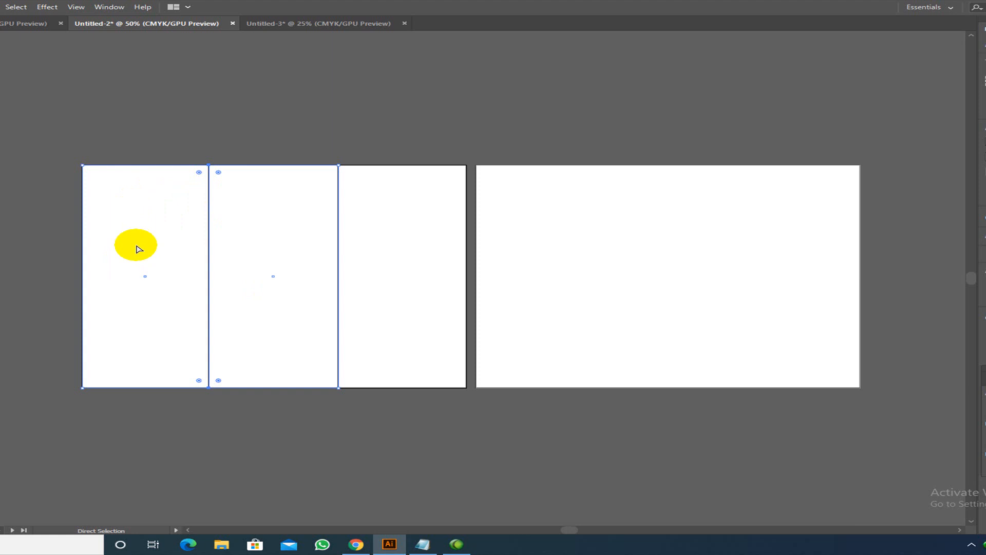
- Nudge the divider between the second and third panels 1 mm left
left_click(351, 387, "shift")
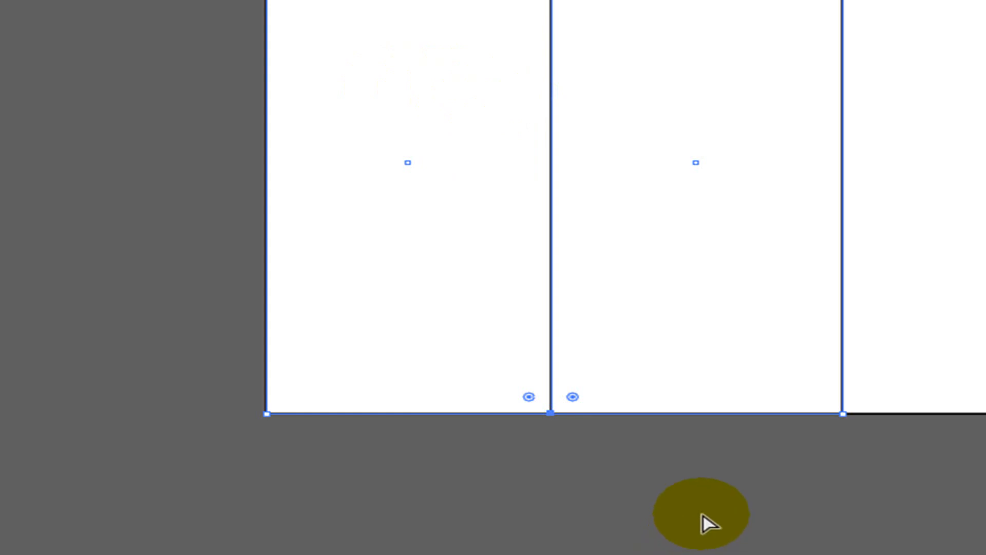
left_click(769, 490)
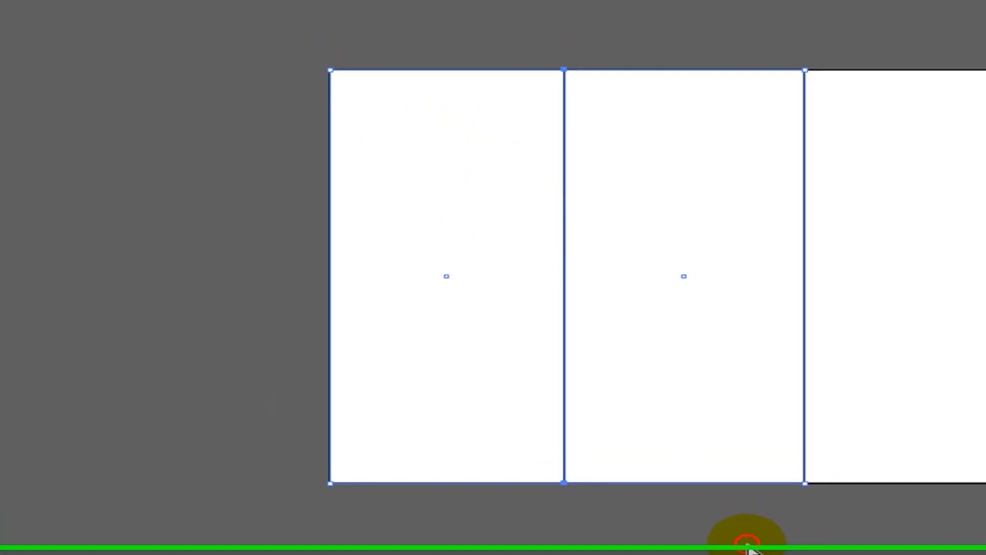
left_click_drag(733, 30, 837, 525)
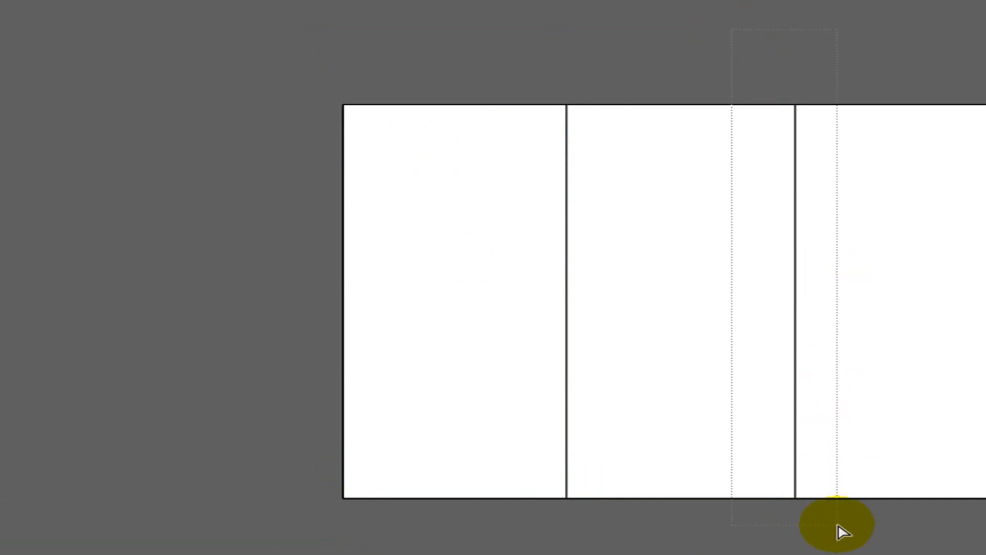
left_click_drag(837, 525, 838, 525)
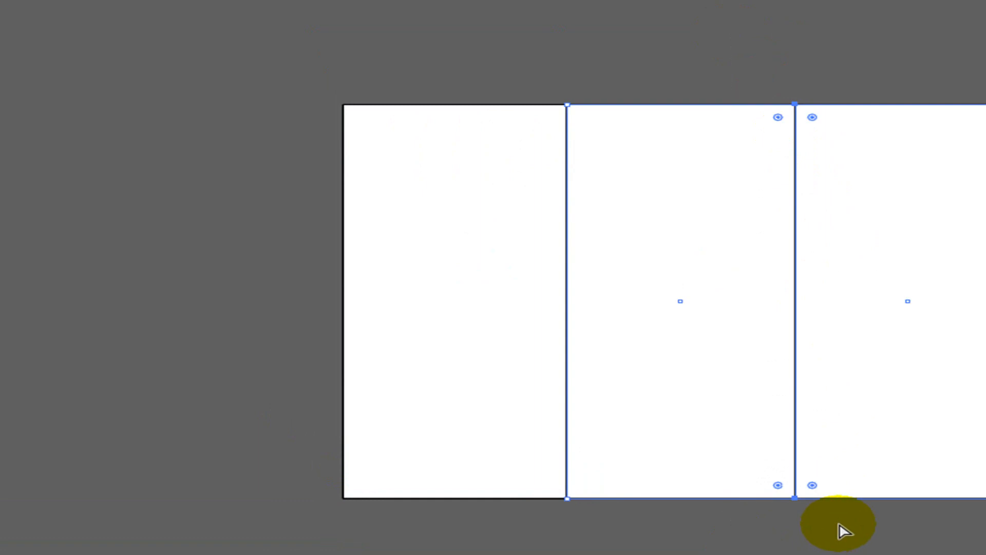
key("Left")
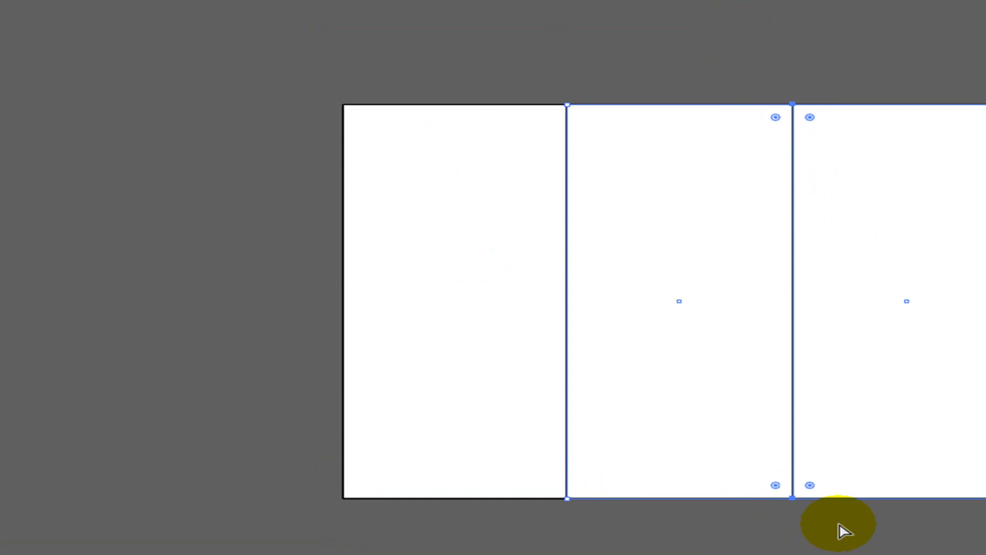
left_click(841, 529)
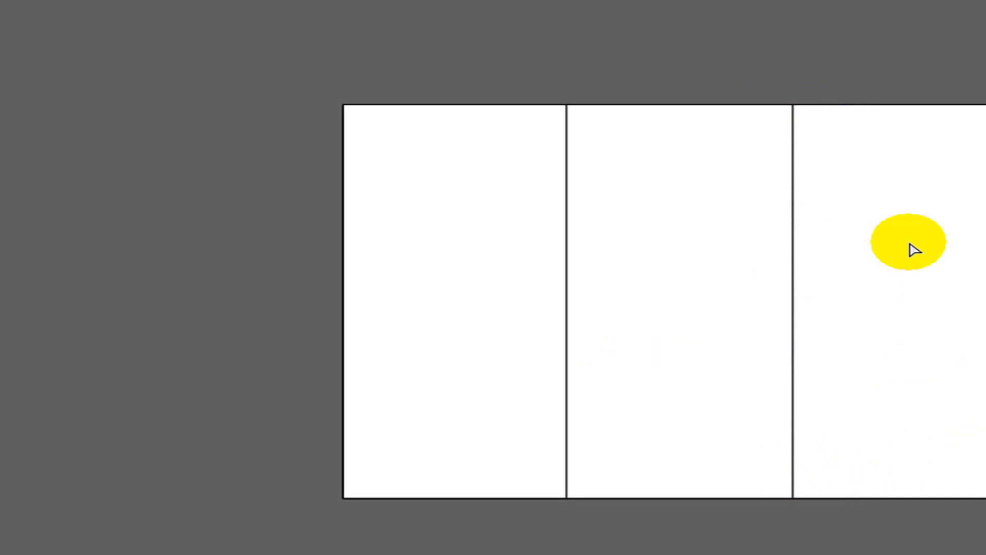
- Select the right, middle and left panels in turn to check them, then deselect
left_click_drag(863, 82, 907, 214)
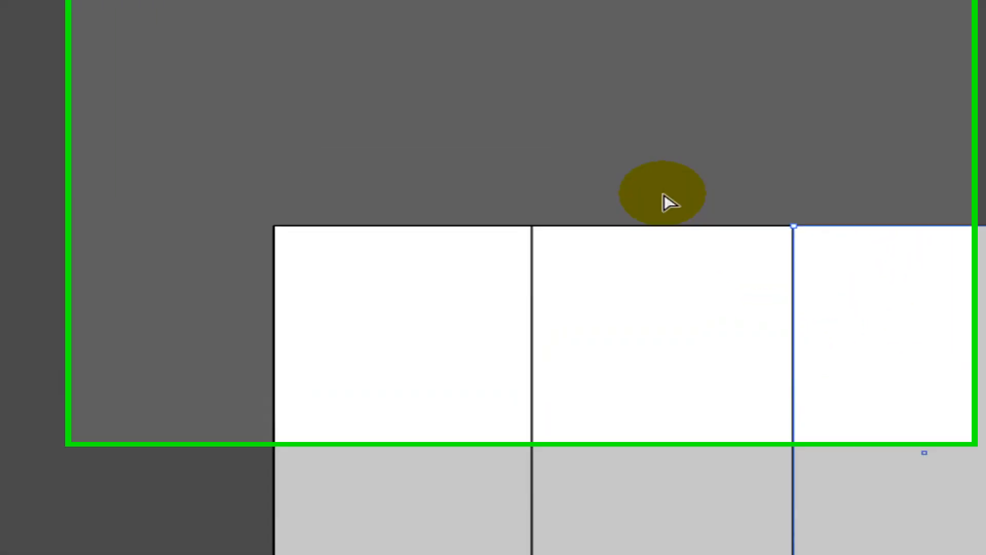
left_click(712, 309)
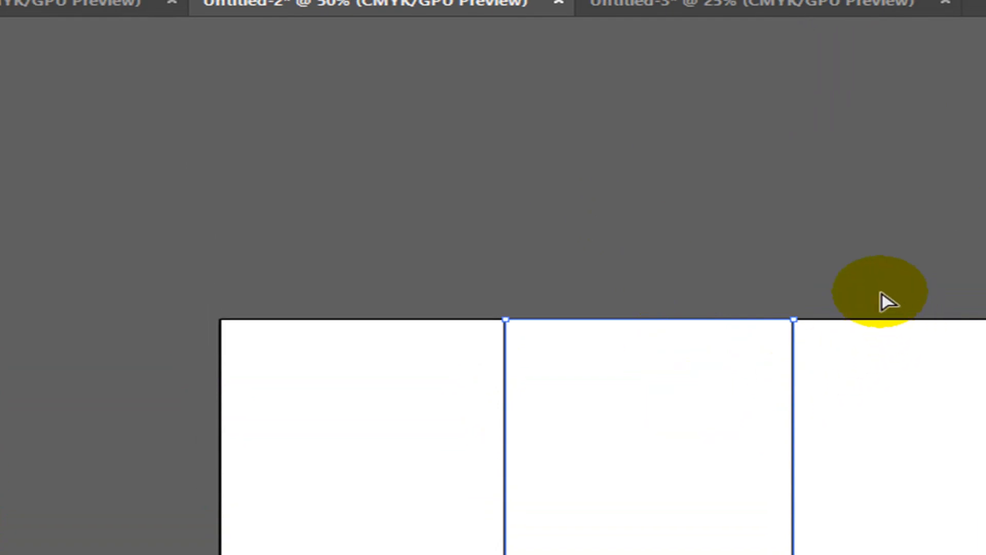
left_click(420, 372)
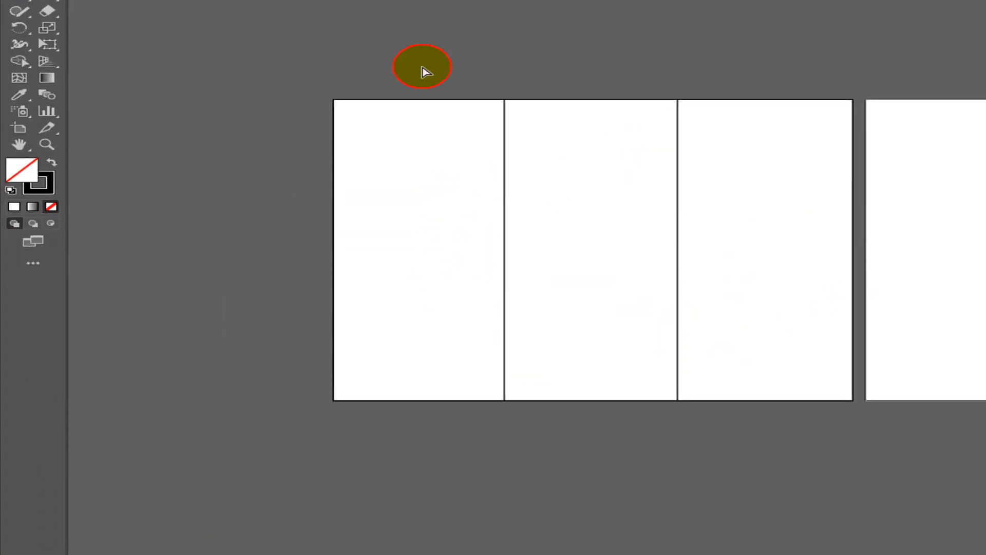
left_click_drag(429, 69, 561, 491)
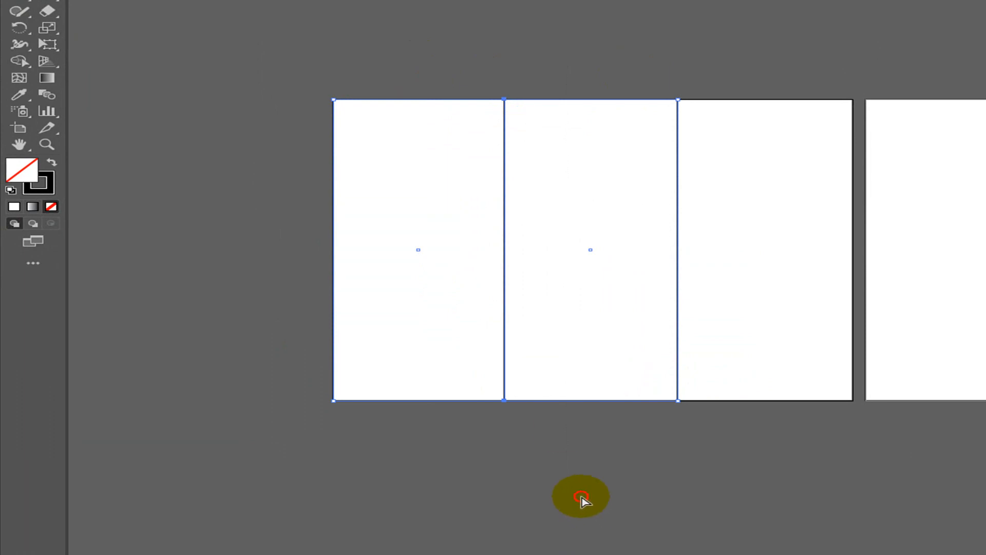
left_click(375, 69)
left_click(420, 119)
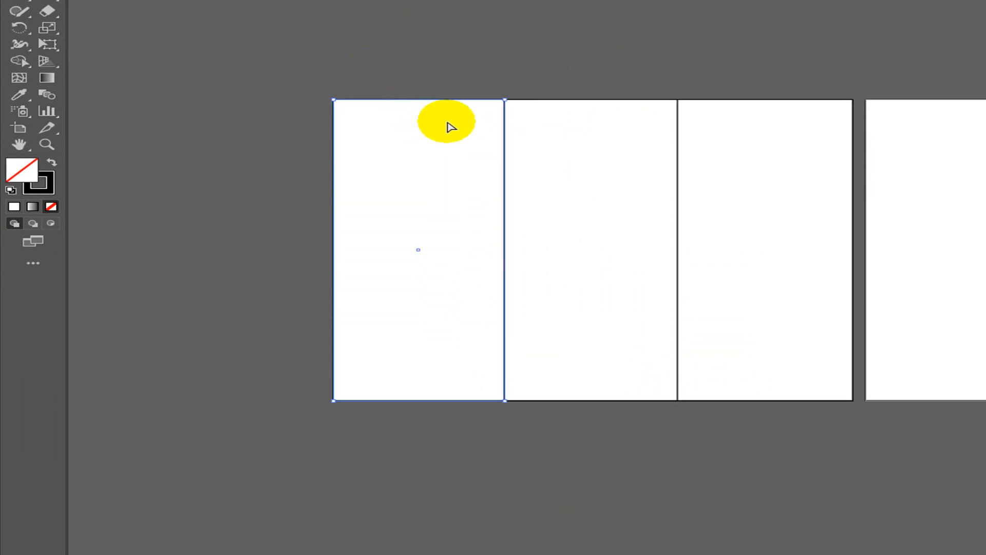
left_click(624, 49)
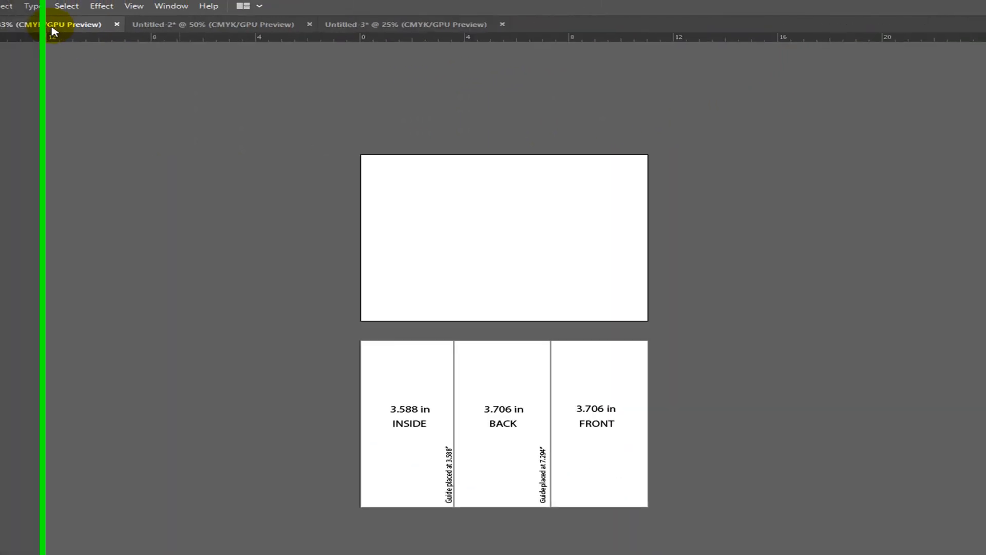
- Zoom in and inspect the INSIDE, BACK and FRONT panels of the reference layout
key("ctrl+equal")
key("ctrl+equal")
key("ctrl+equal")
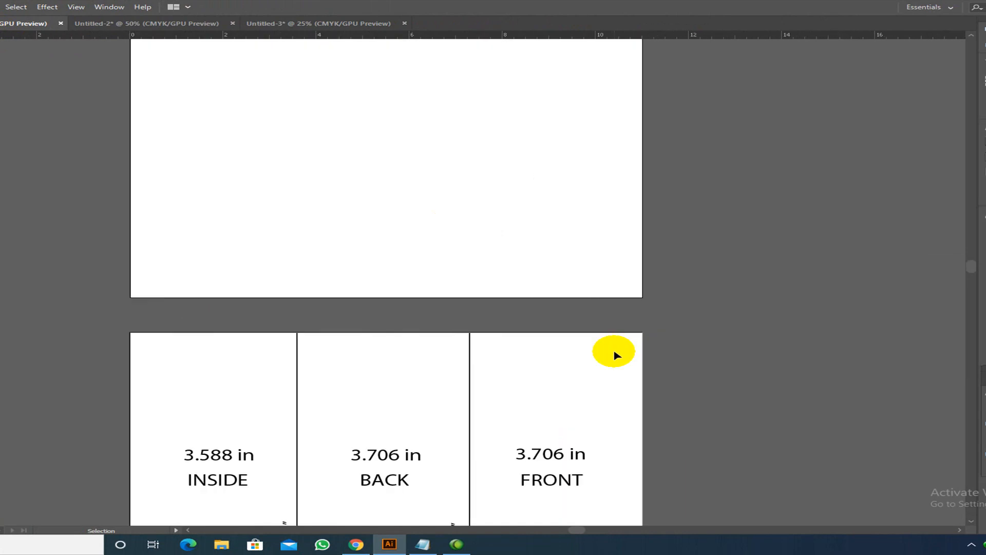
scroll(621, 352, "down", 5)
scroll(933, 497, "down", 5)
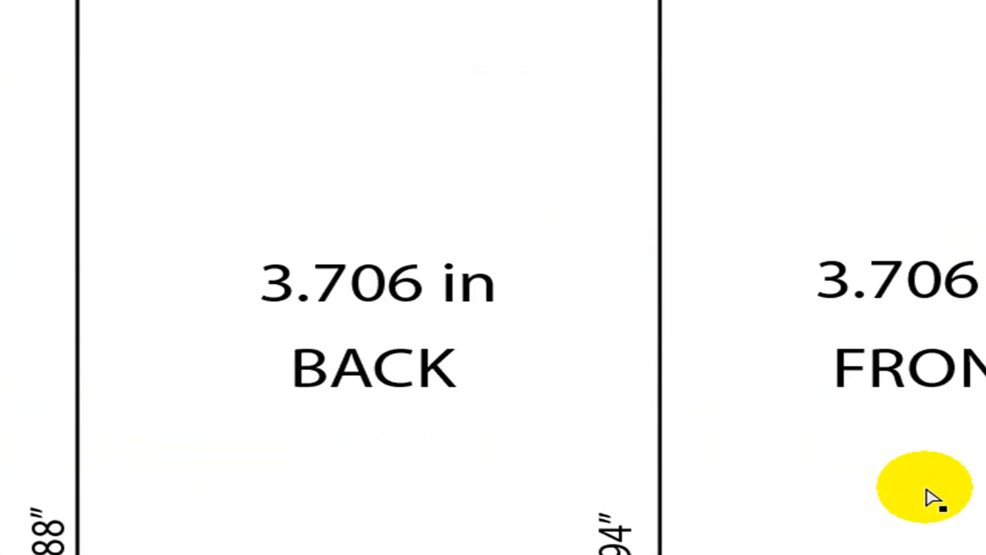
scroll(909, 521, "up", 2)
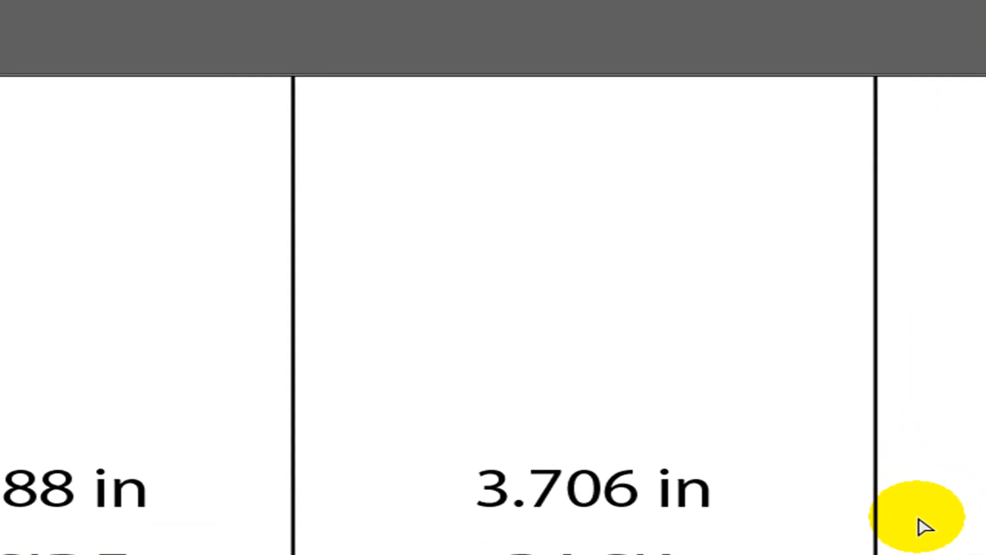
left_click_drag(79, 37, 249, 145)
left_click_drag(401, 46, 511, 140)
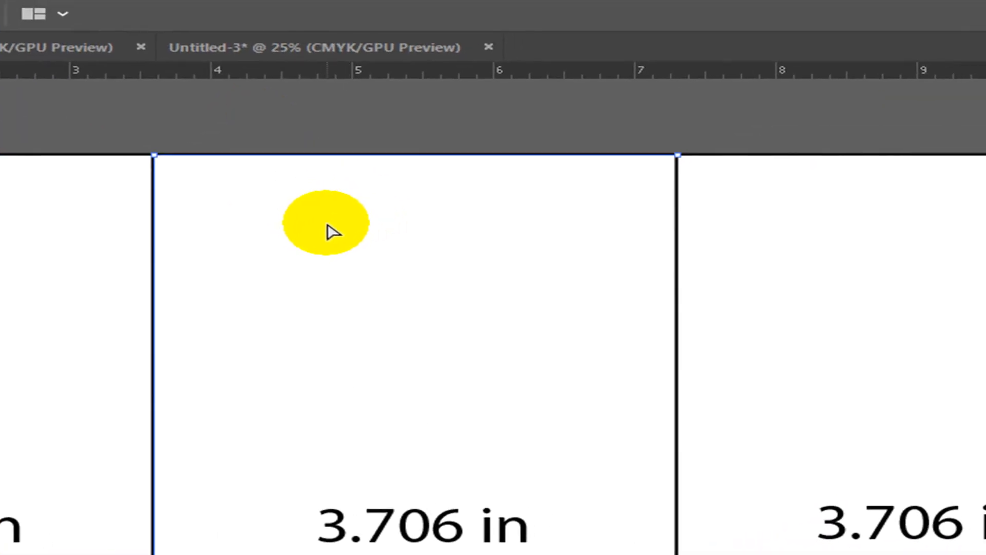
left_click_drag(781, 121, 904, 215)
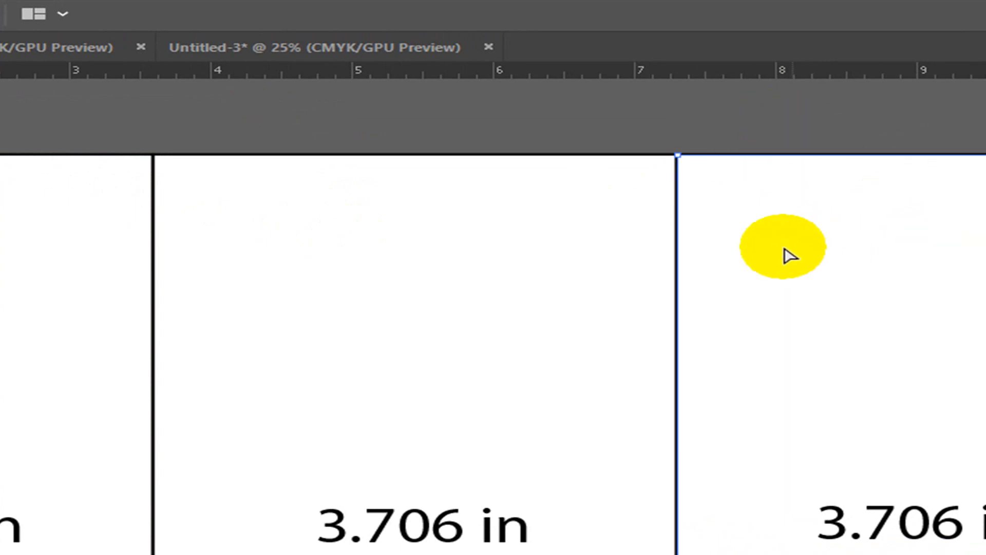
left_click_drag(447, 149, 502, 222)
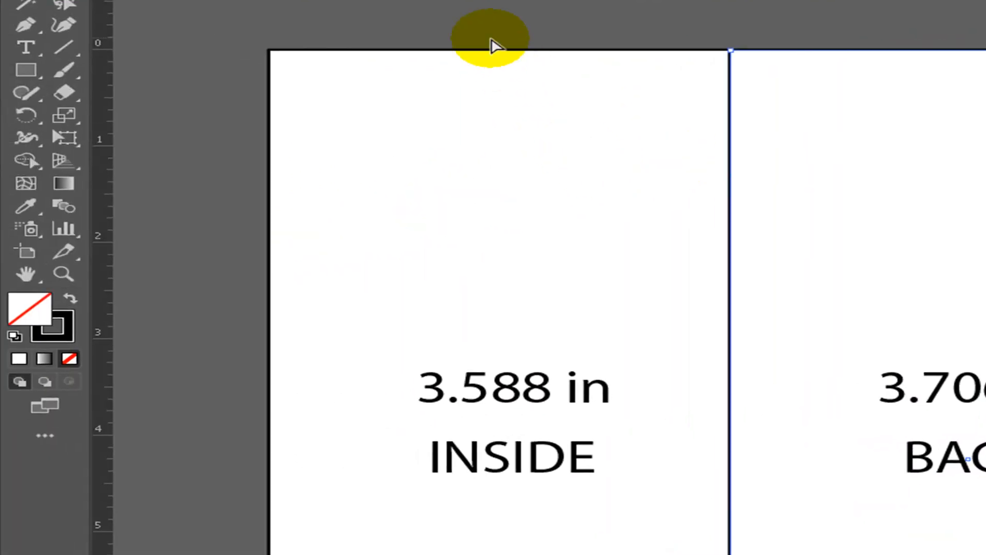
left_click_drag(58, 109, 120, 173)
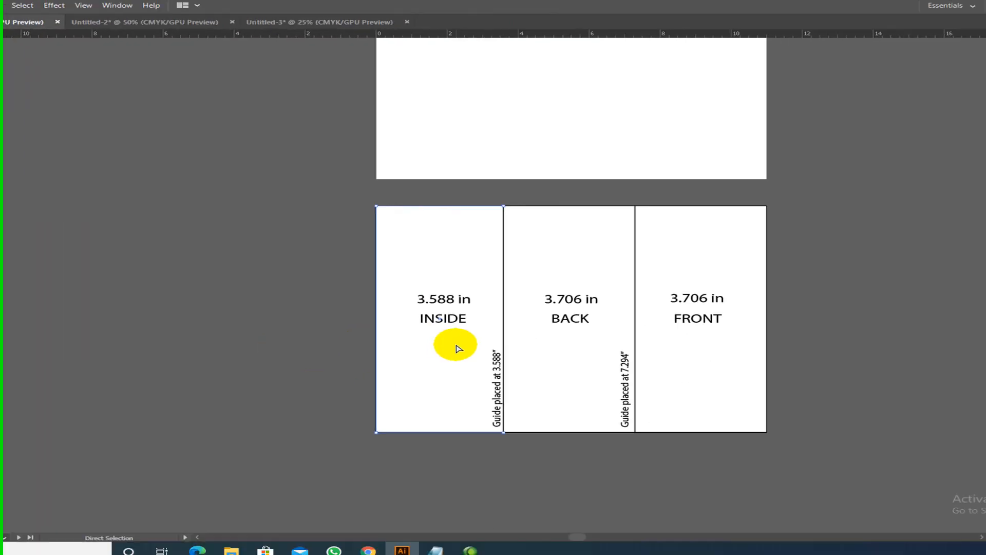
left_click(300, 219)
- Move the whole three-panel layout onto the upper artboard and copy it onto the lower artboard
key("v")
left_click_drag(357, 222, 822, 515)
key("space")
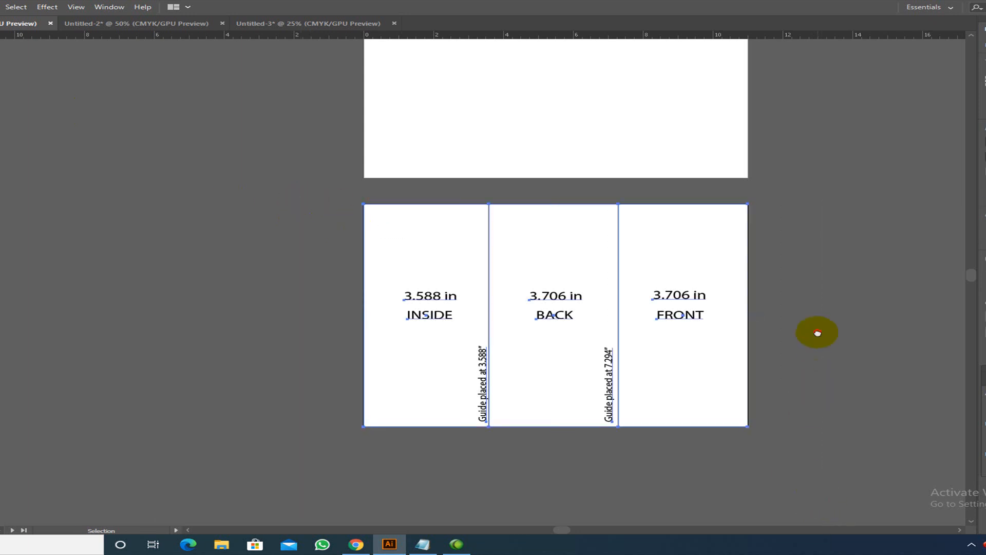
left_click_drag(817, 341, 736, 421)
left_click(482, 387)
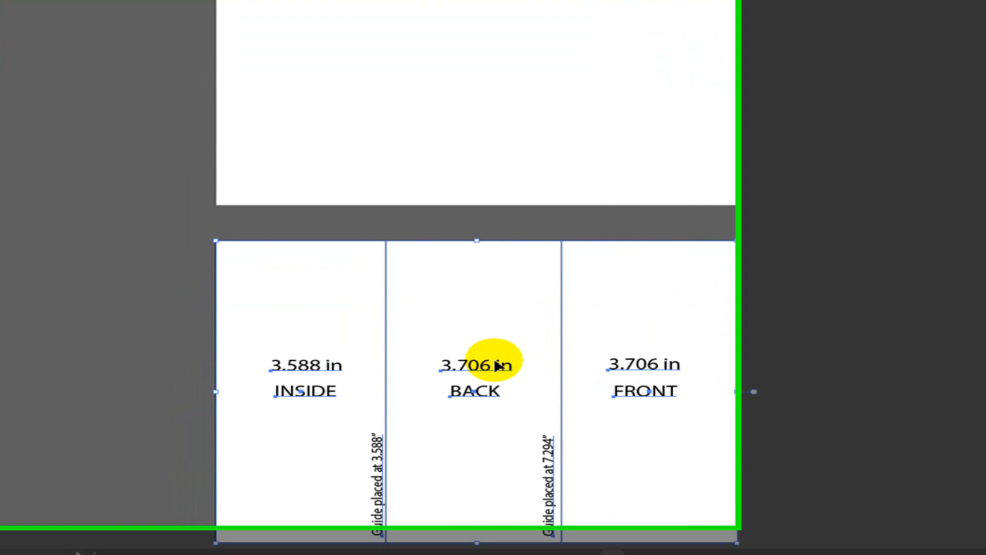
left_click_drag(497, 365, 488, 23)
left_click_drag(744, 55, 739, 61)
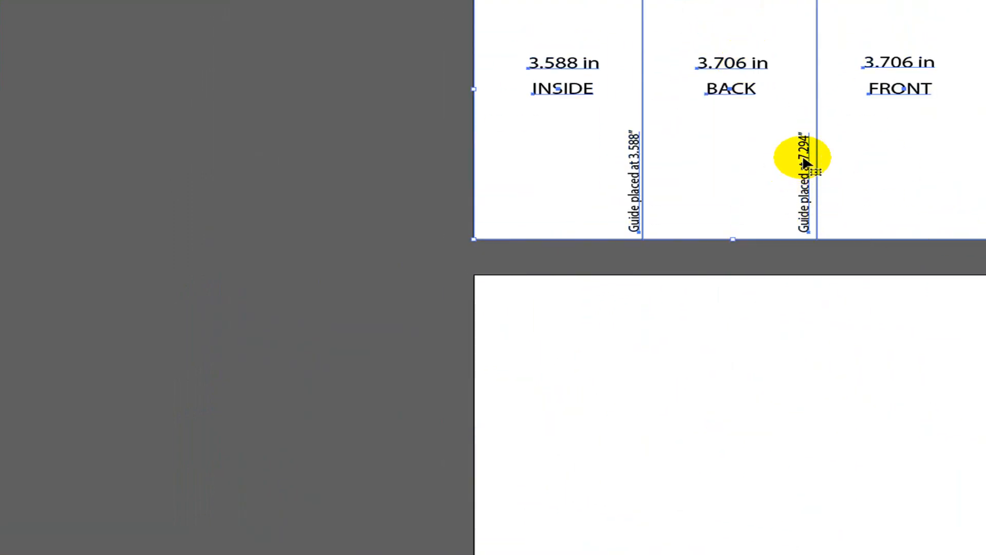
left_click_drag(805, 163, 829, 497)
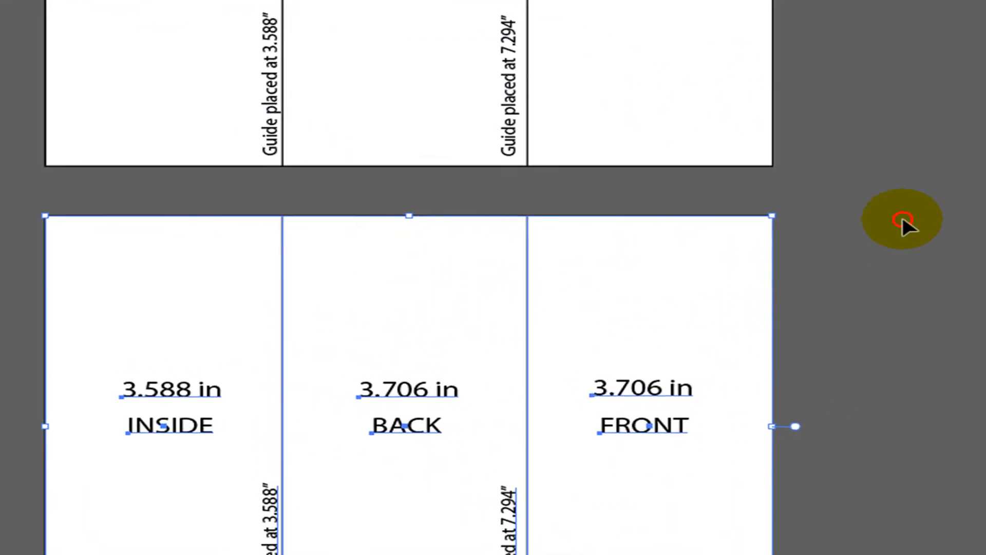
left_click(903, 219)
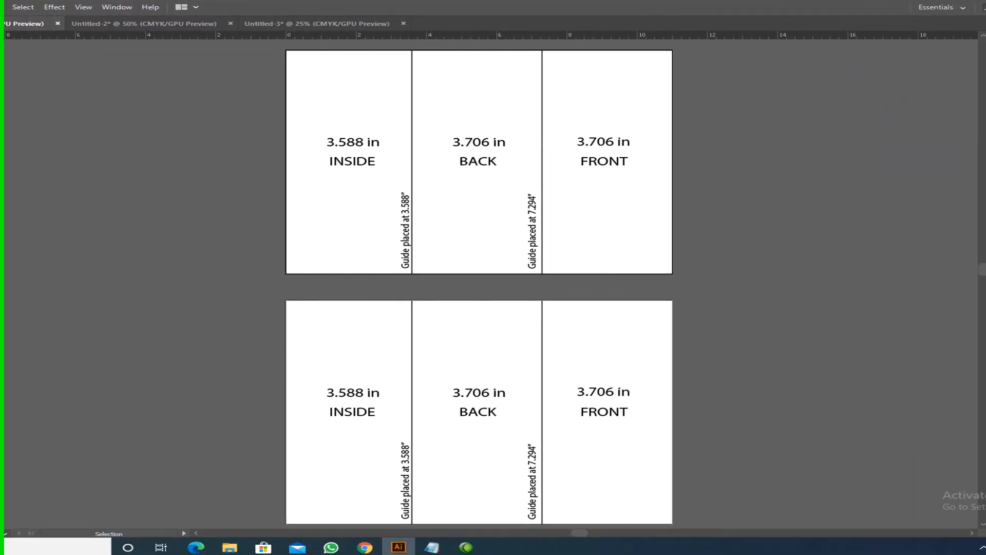
- Add a large '1' above the 3.706 in label in the lower FRONT panel
key("t")
left_click(595, 346)
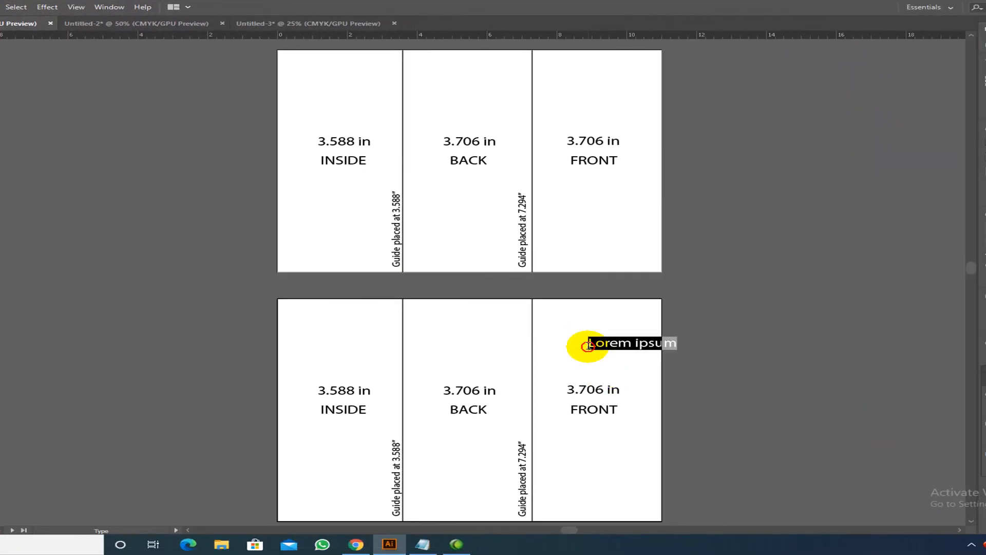
type("1")
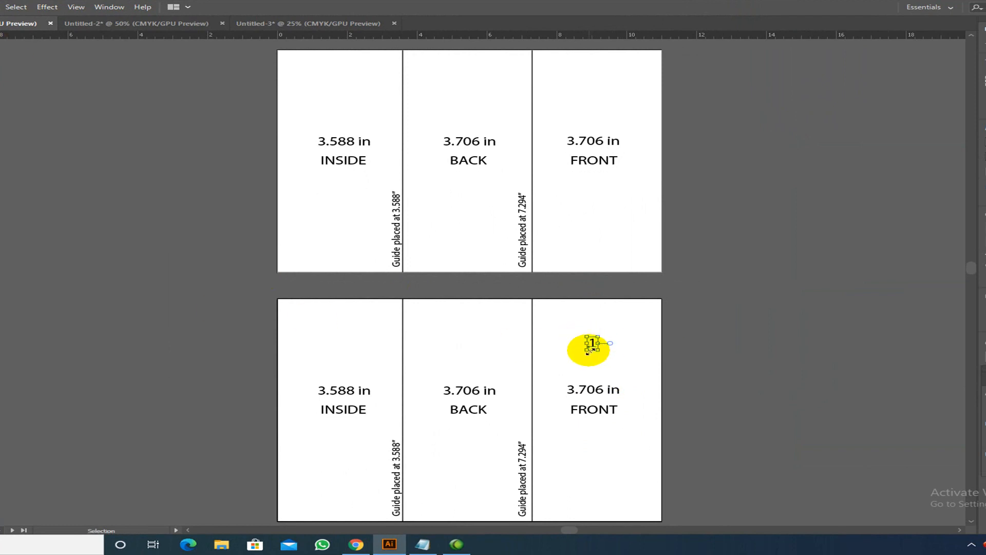
mouse_move(586, 350)
left_mouse_down()
mouse_move(569, 376)
mouse_move(595, 350)
left_mouse_up()
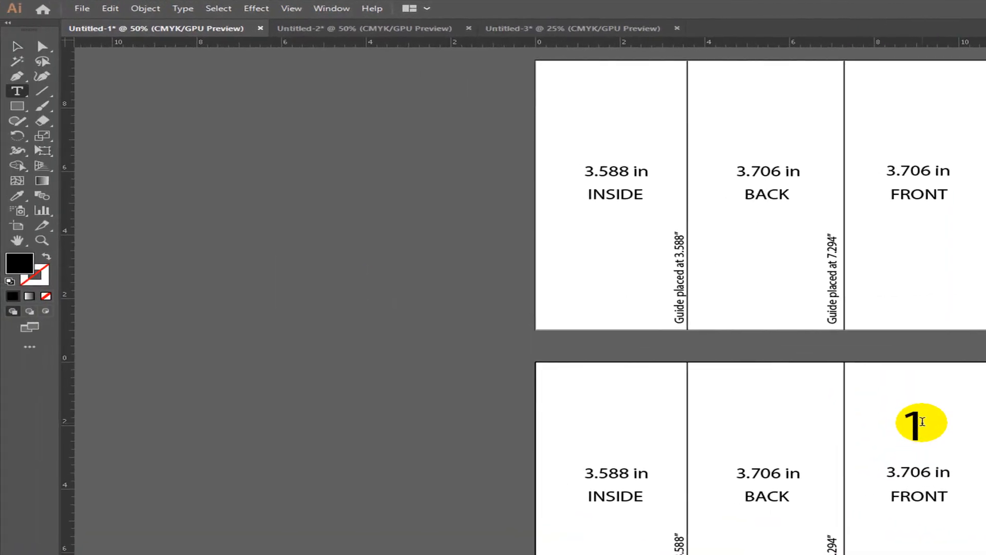
left_click_drag(923, 421, 902, 418)
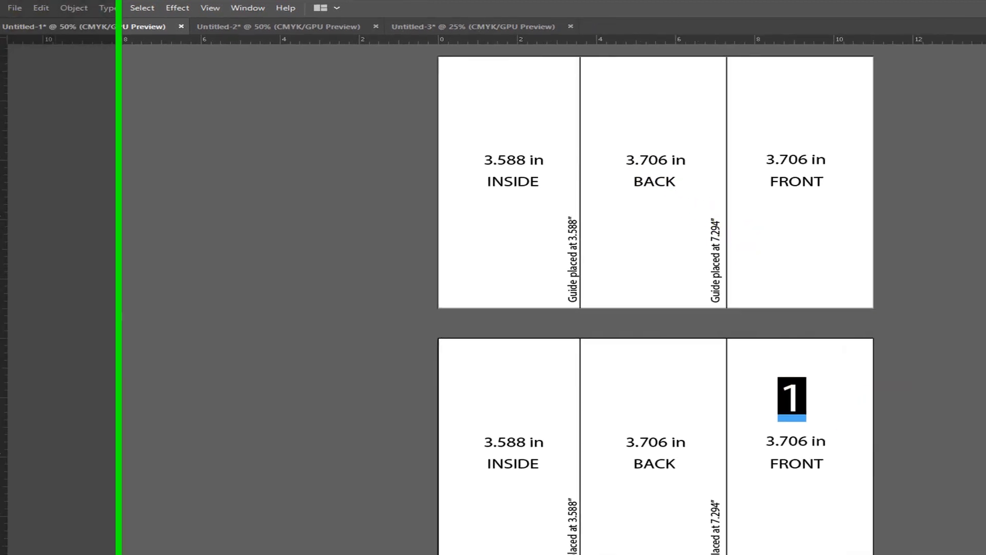
left_click(17, 47)
- Delete the upper layout's INSIDE, BACK and FRONT labels, then undo to restore INSIDE
left_click(333, 162)
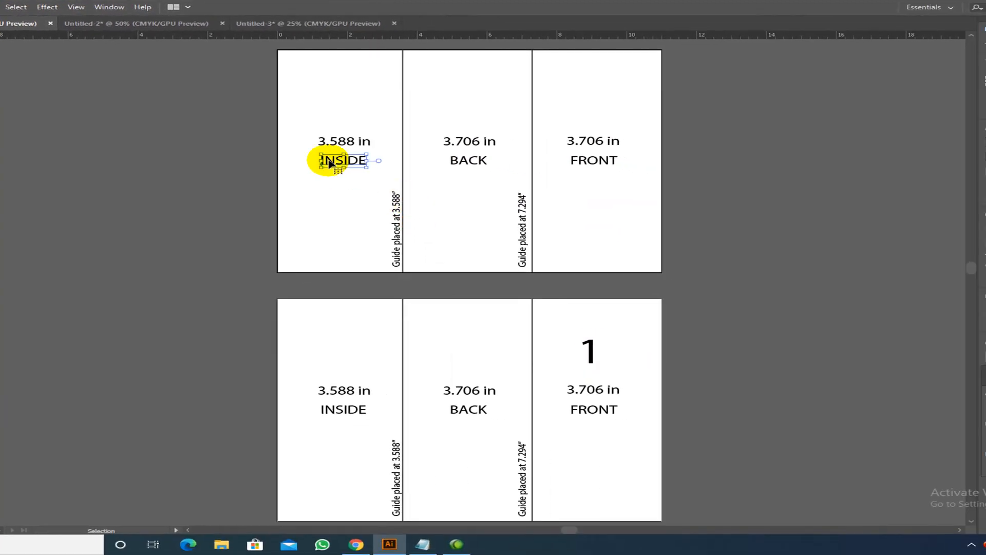
key("Delete")
left_click(462, 161)
key("Delete")
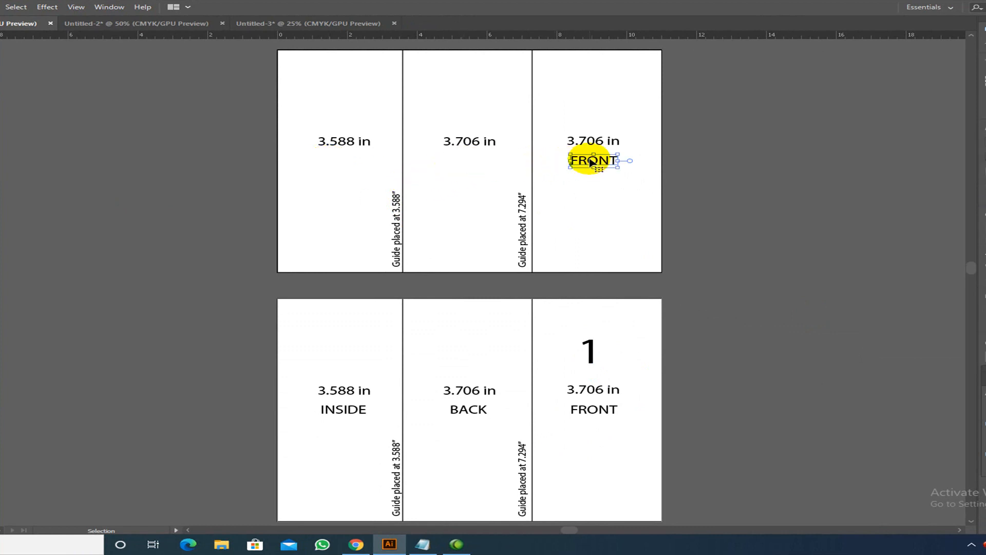
key("Delete")
key("a")
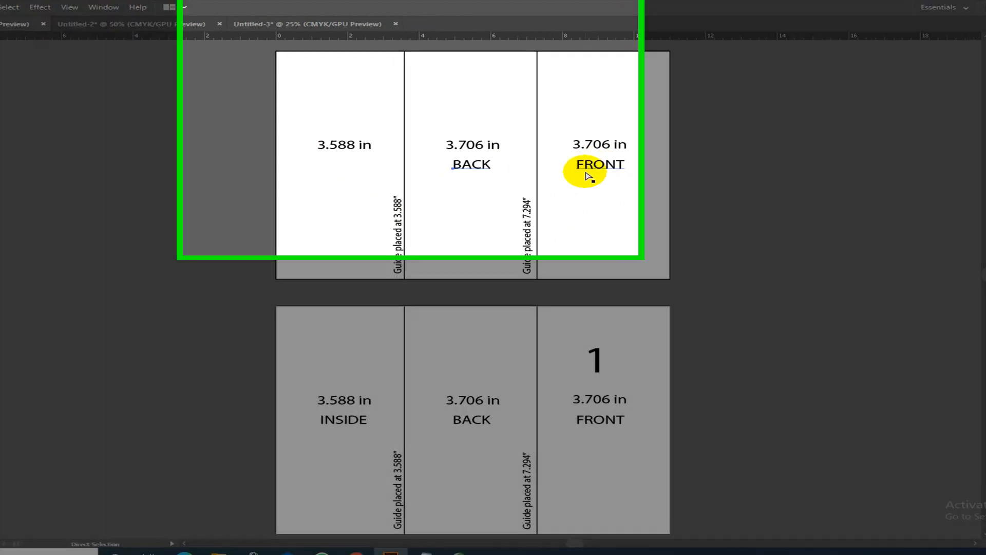
key("ctrl+z")
- Delete the upper BACK and FRONT labels, undoing a stray INSIDE copy into the middle panel
left_click(463, 160)
key("Delete")
left_click(881, 366)
key("Delete")
left_click(353, 372)
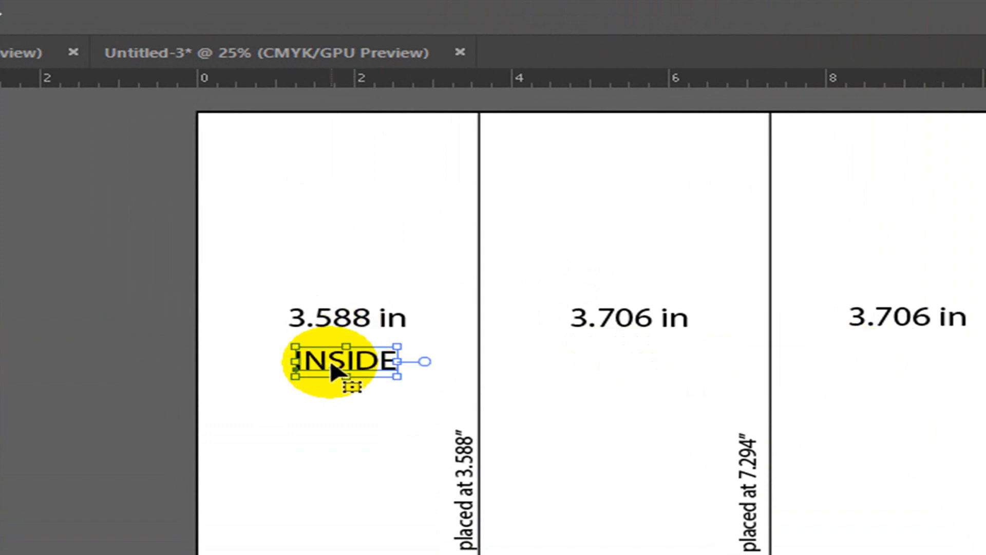
left_click_drag(351, 371, 627, 390)
key("ctrl+z")
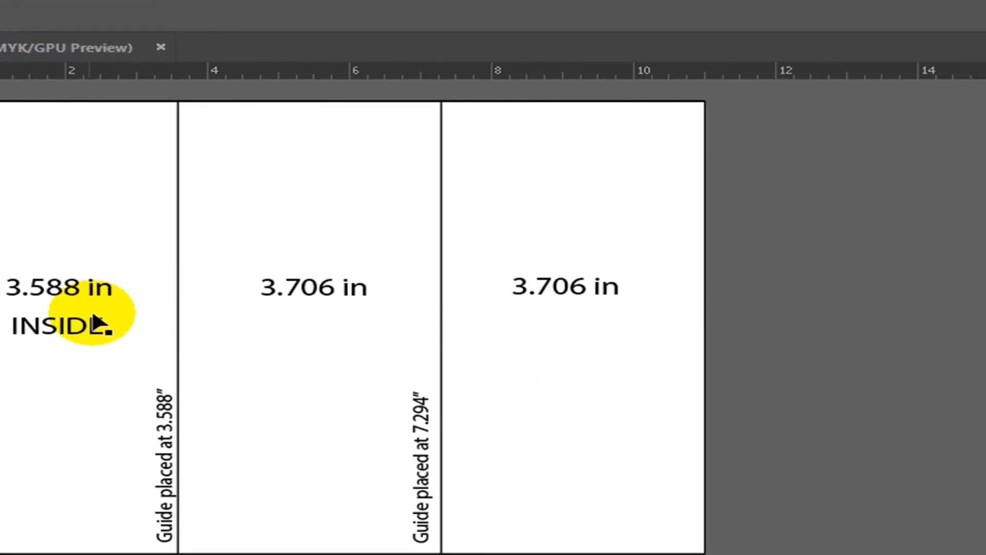
- Rotate the three upper panels by 180°
scroll(427, 264, "up", 4)
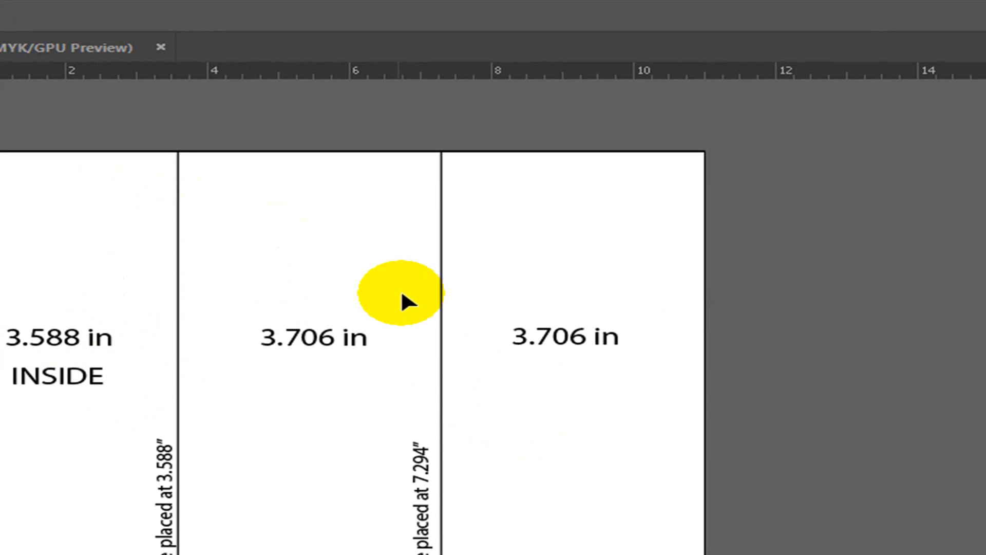
left_click_drag(100, 164, 621, 276)
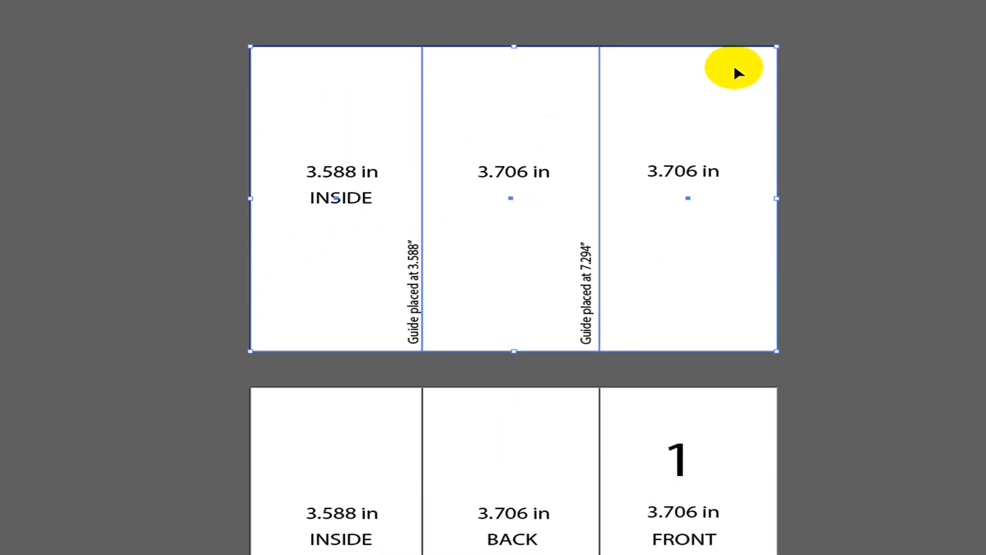
left_click_drag(753, 115, 347, 500)
left_click_drag(459, 349, 334, 319)
left_click(924, 197)
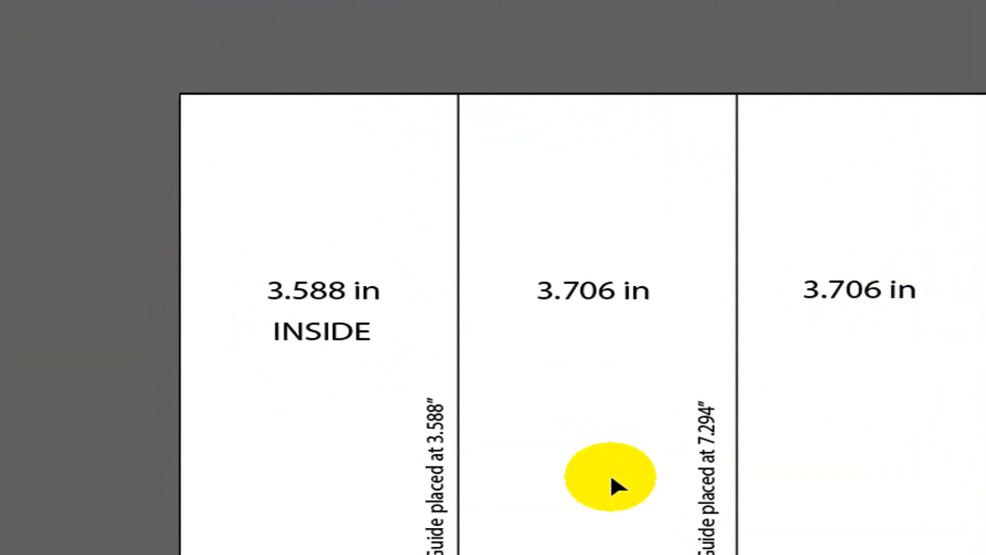
- Delete the 7.294" and 3.588" guide-position notes, undoing an accidental panel move
left_click(716, 472)
key("Delete")
left_click(436, 467)
key("Delete")
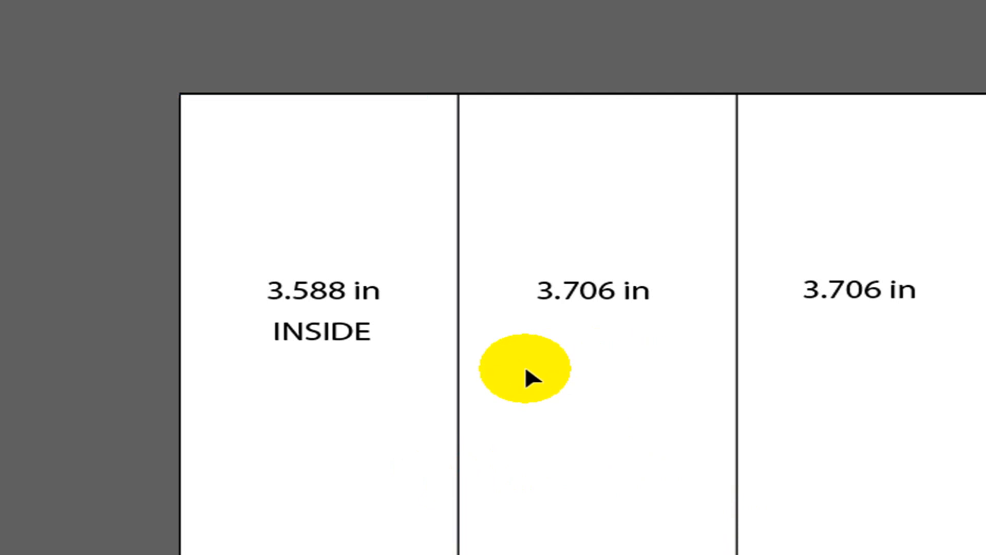
left_click(324, 342)
left_click_drag(321, 331, 594, 361)
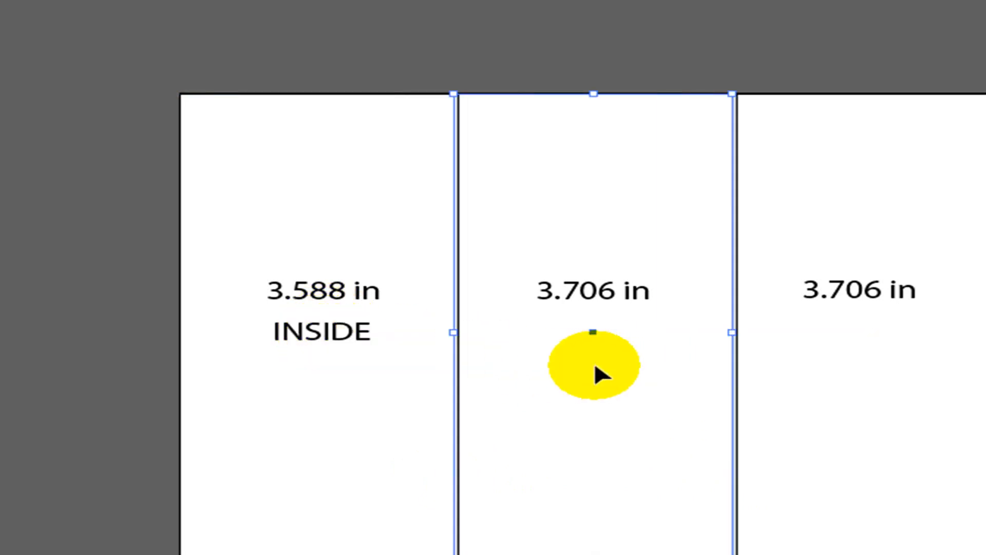
key("ctrl+z")
left_click(323, 331)
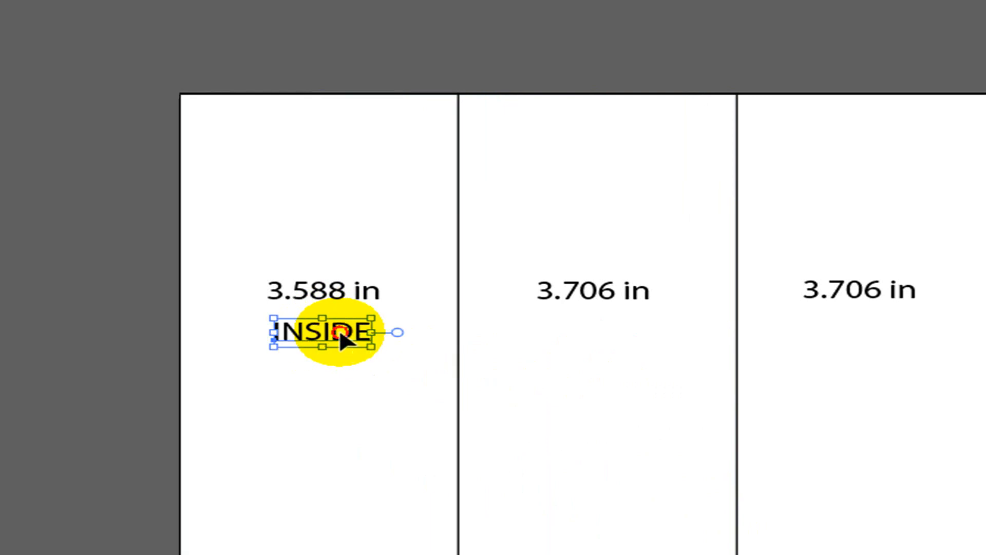
- Copy INSIDE into the other upper panels and swap widths to read 3.706, 3.706, 3.588 in
left_click_drag(339, 332, 875, 348)
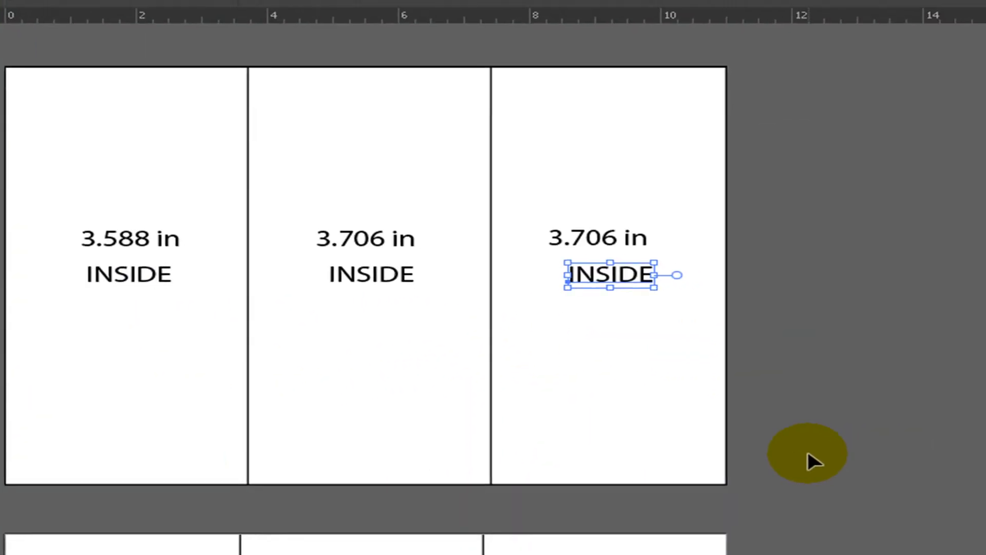
left_click_drag(144, 243, 614, 205)
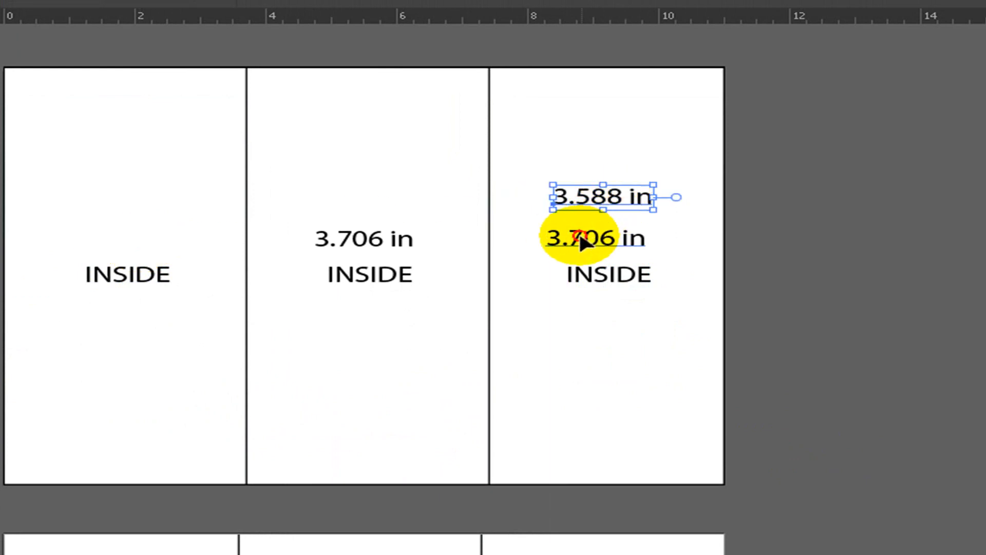
left_click_drag(590, 242, 111, 237)
left_click(905, 490)
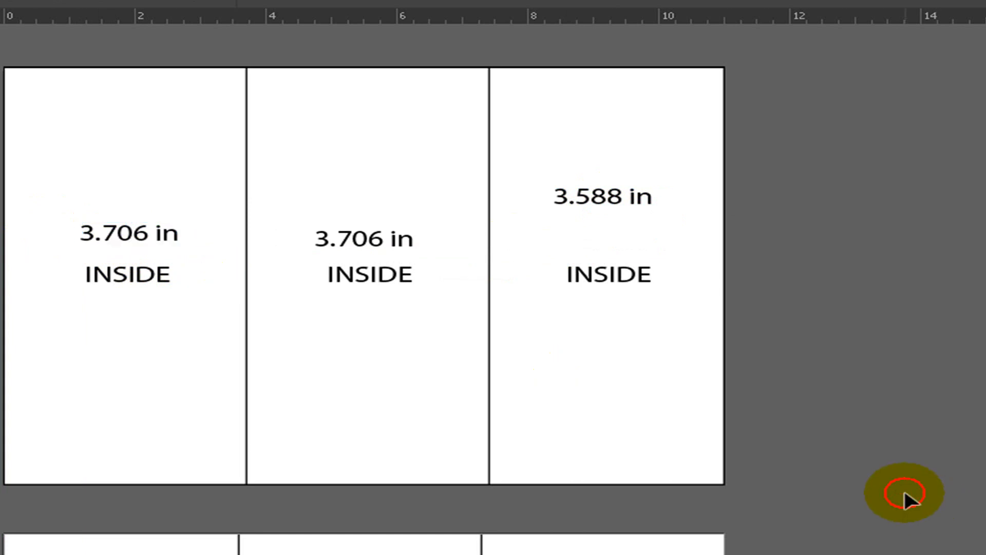
- Duplicate a width label downward and select the number 1 on the FRONT panel
scroll(873, 483, "up", 1)
left_click_drag(612, 272, 618, 311)
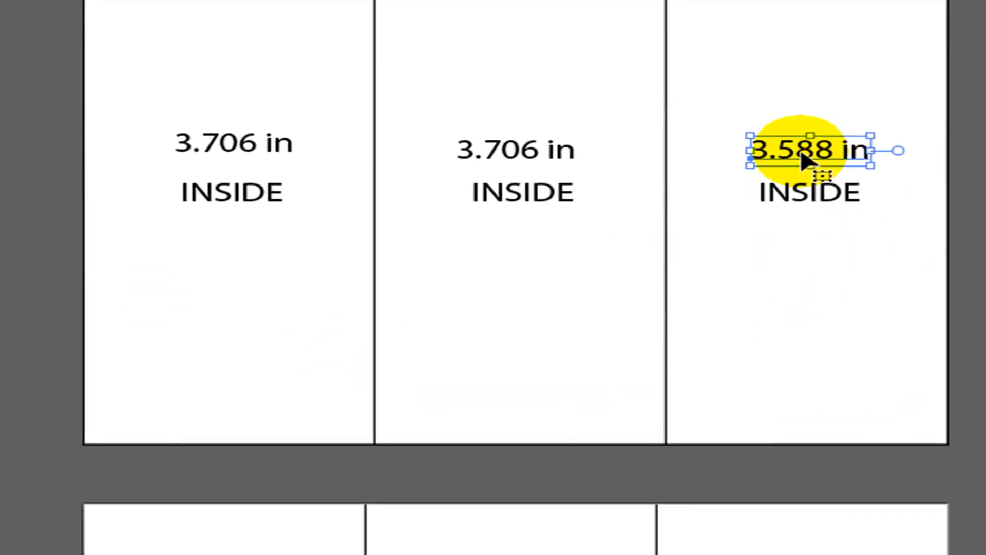
scroll(847, 549, "down", 2)
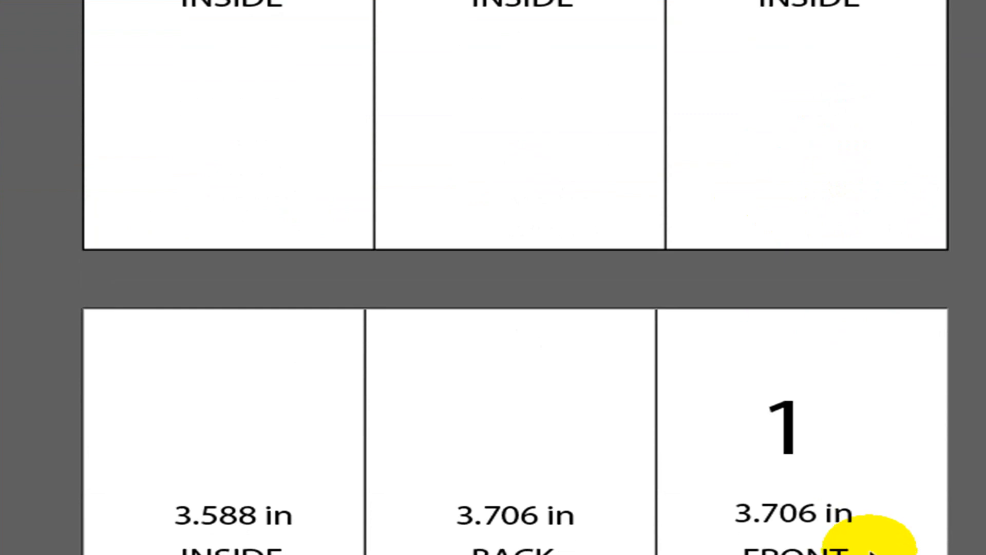
left_click(788, 445)
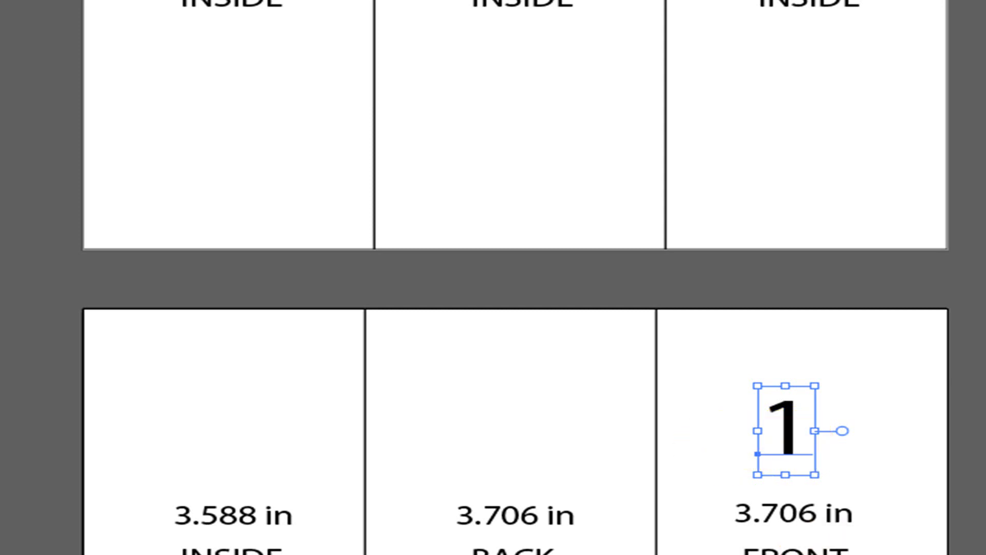
scroll(915, 519, "up", 1)
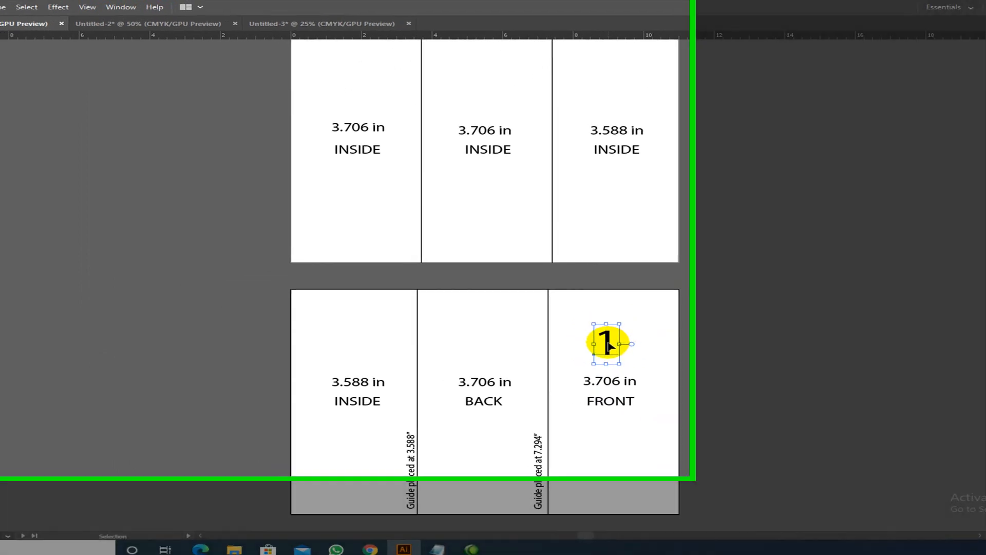
- Copy the '1' across the upper row and retype the copies as 2, 3 and 4
left_click_drag(592, 343, 352, 188)
left_click_drag(611, 222, 589, 216)
key("t")
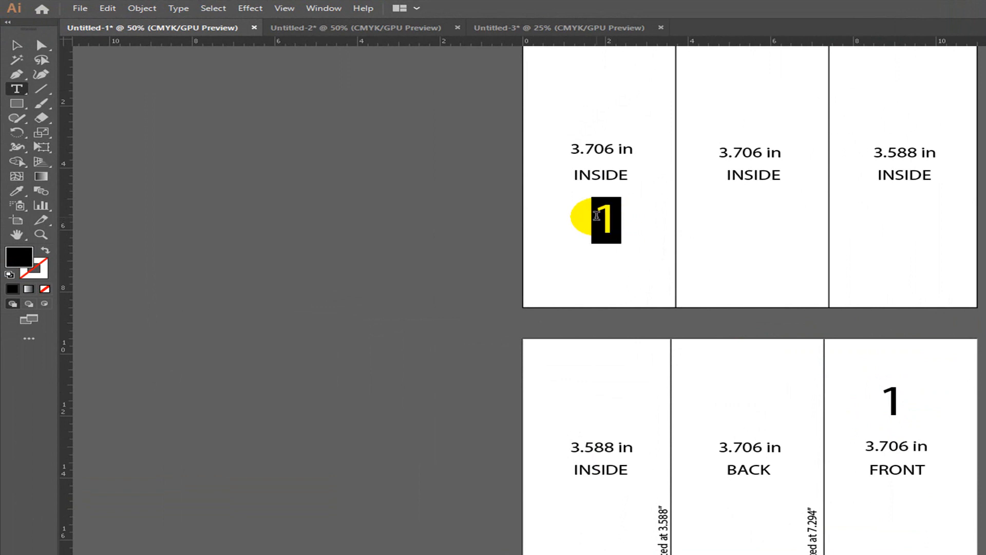
type("2")
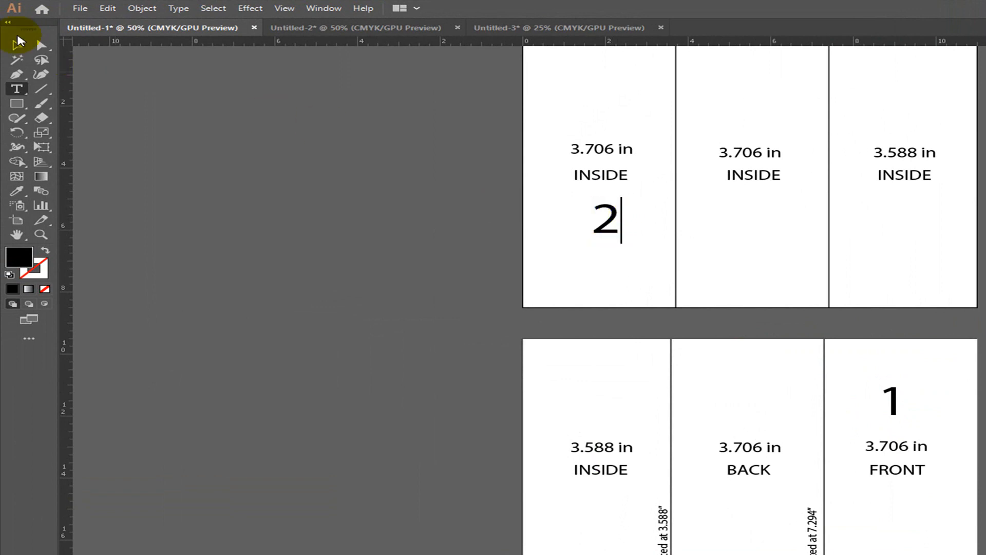
left_click(17, 45)
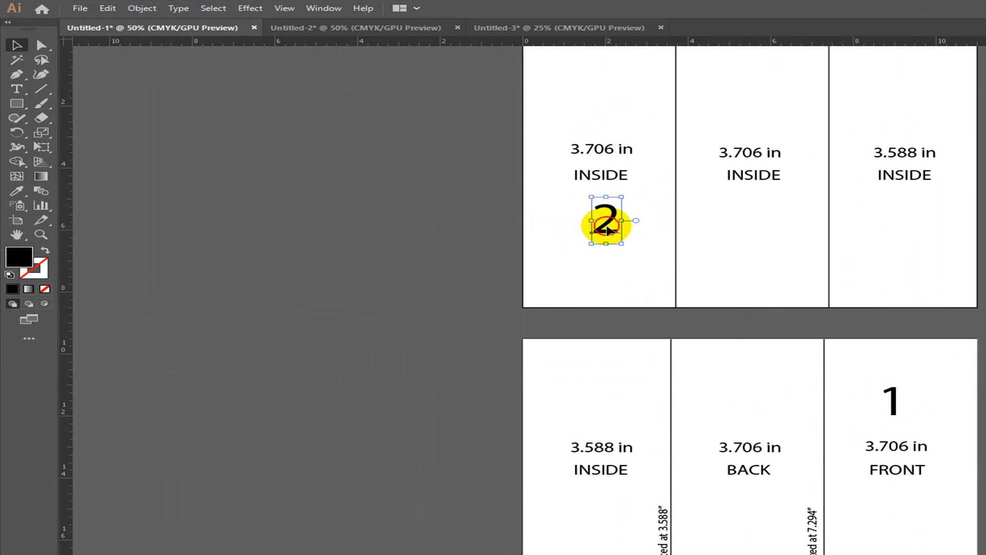
left_click_drag(609, 230, 742, 218)
type("t")
type("3")
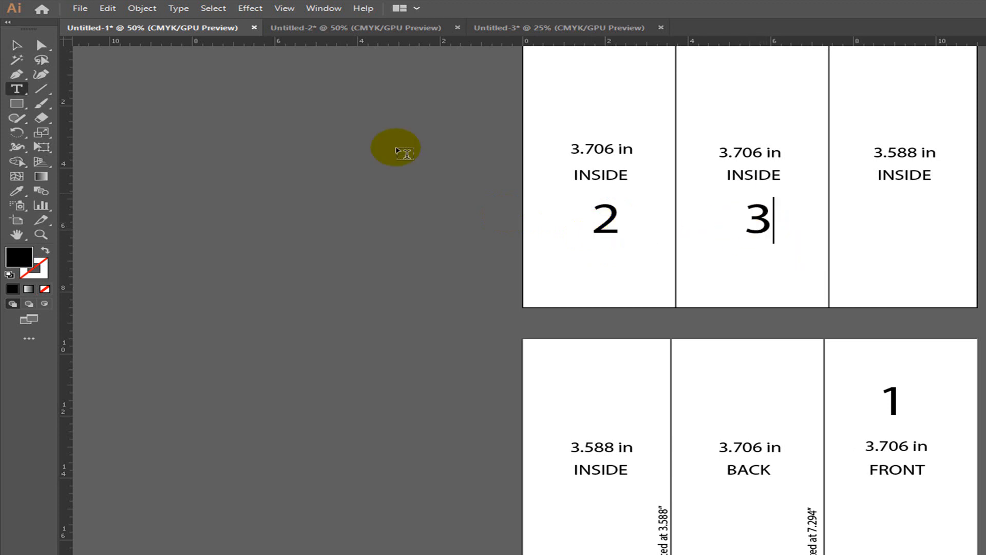
left_click(17, 45)
left_click_drag(759, 221, 887, 218)
key("t")
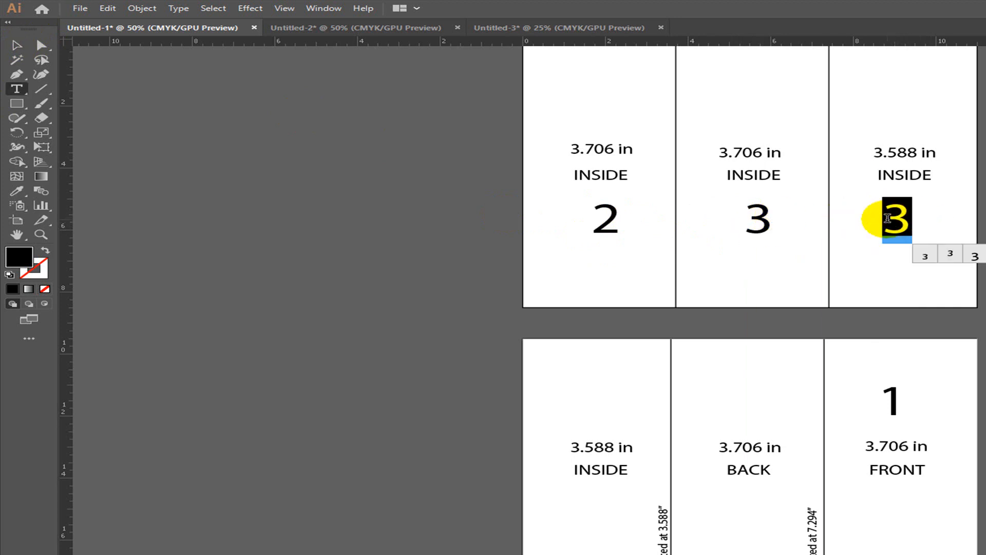
type("4")
left_click(15, 45)
- Copy the number into the lower INSIDE and BACK panels and retype them as 5 and 6
scroll(770, 326, "down", 4)
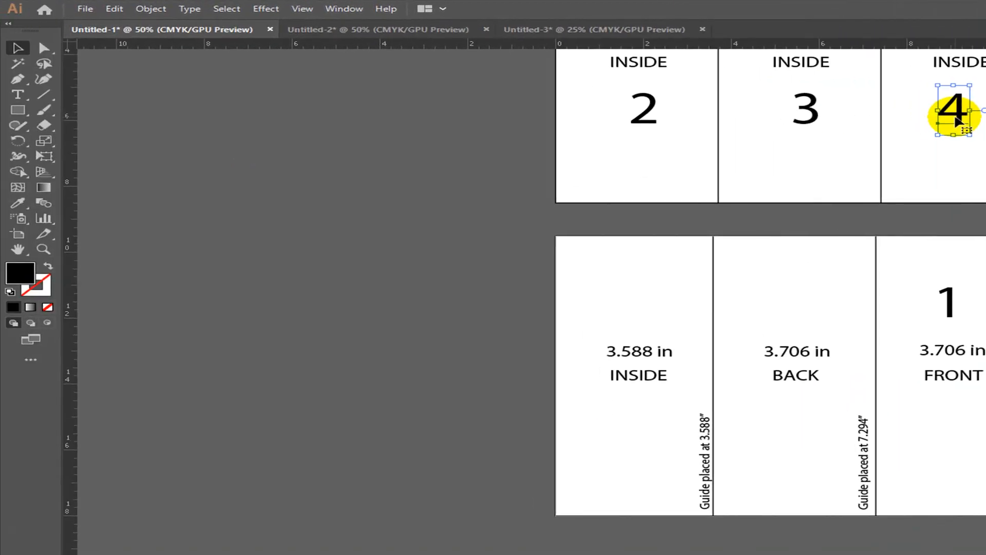
left_click_drag(956, 120, 640, 314)
key("t")
double_click(635, 301)
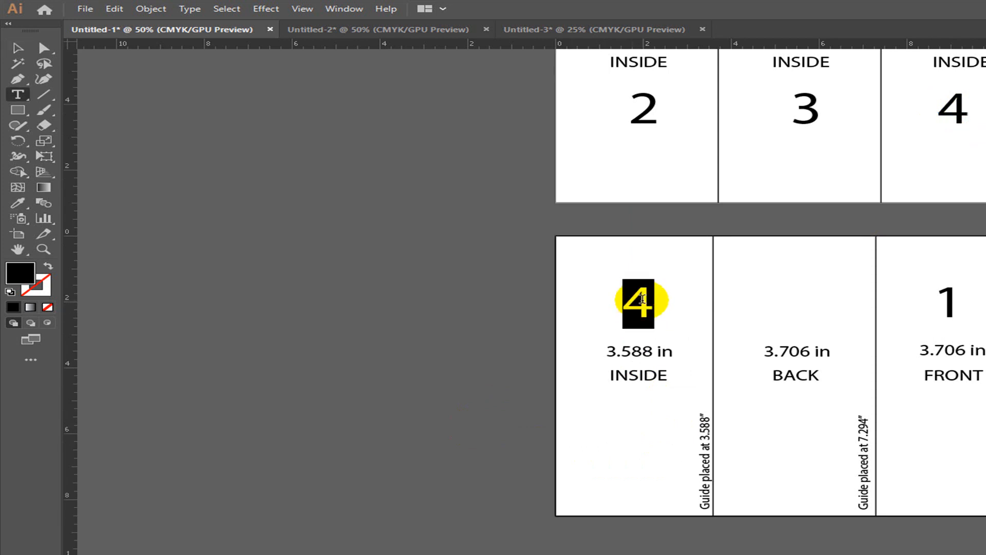
type("5")
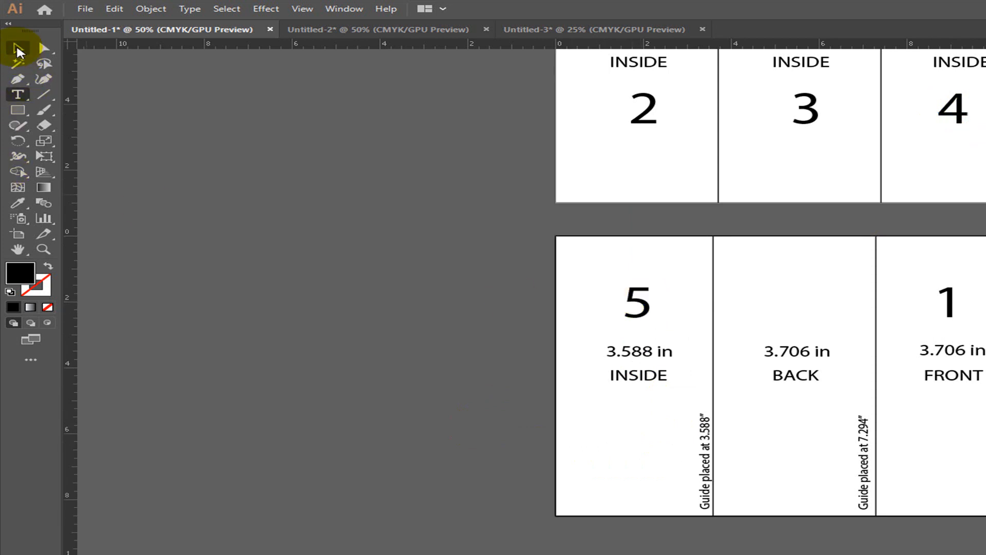
left_click(17, 47)
left_click(647, 306)
left_click_drag(648, 308, 809, 308)
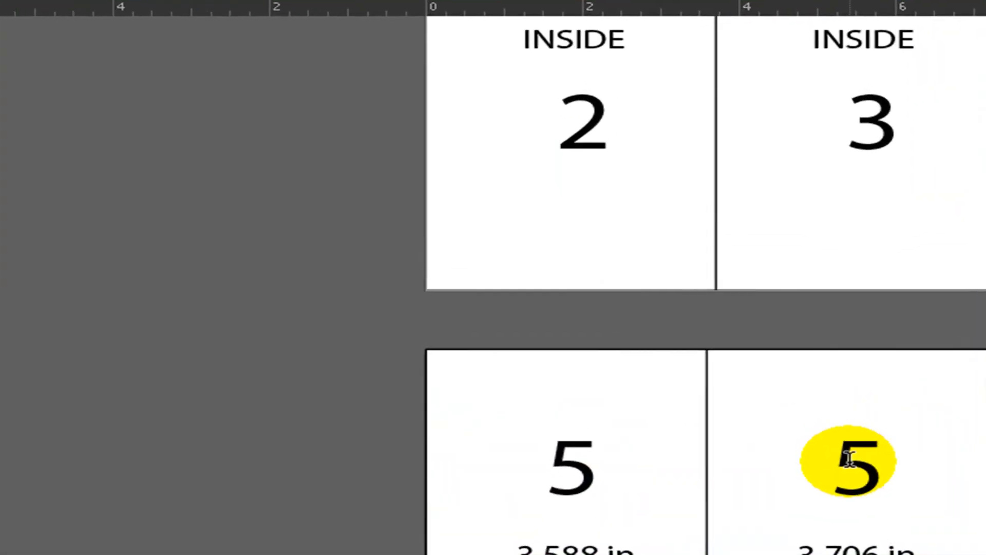
double_click(824, 371)
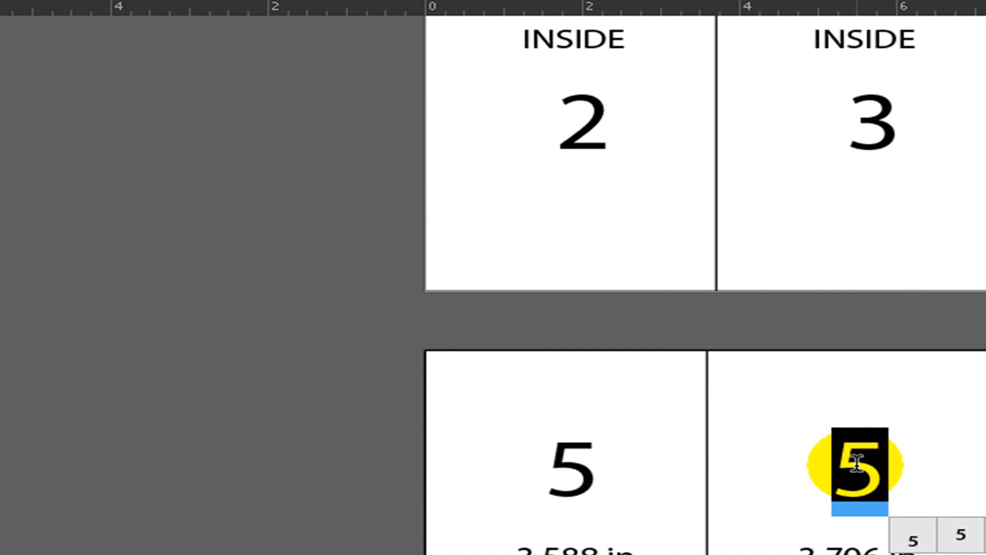
type("6")
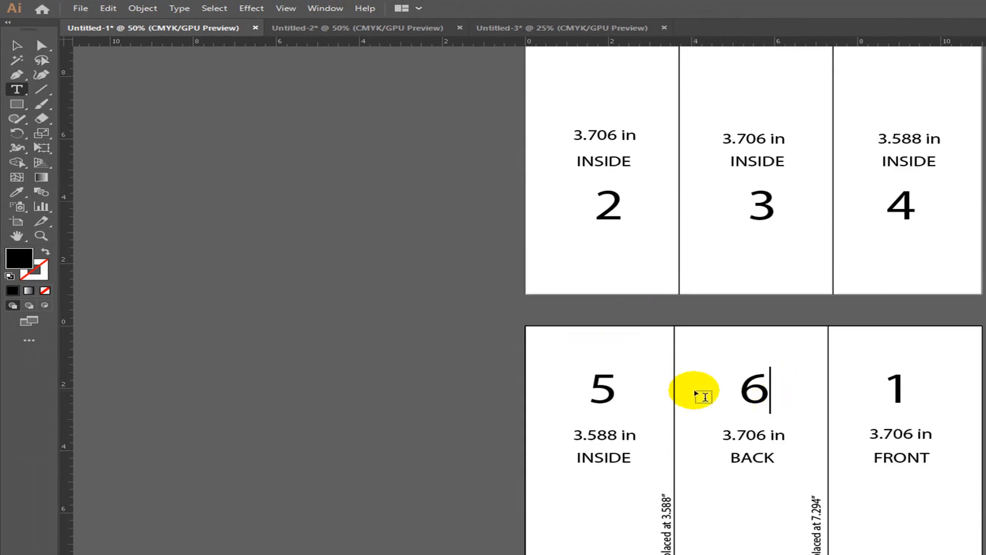
scroll(709, 393, "up", 2)
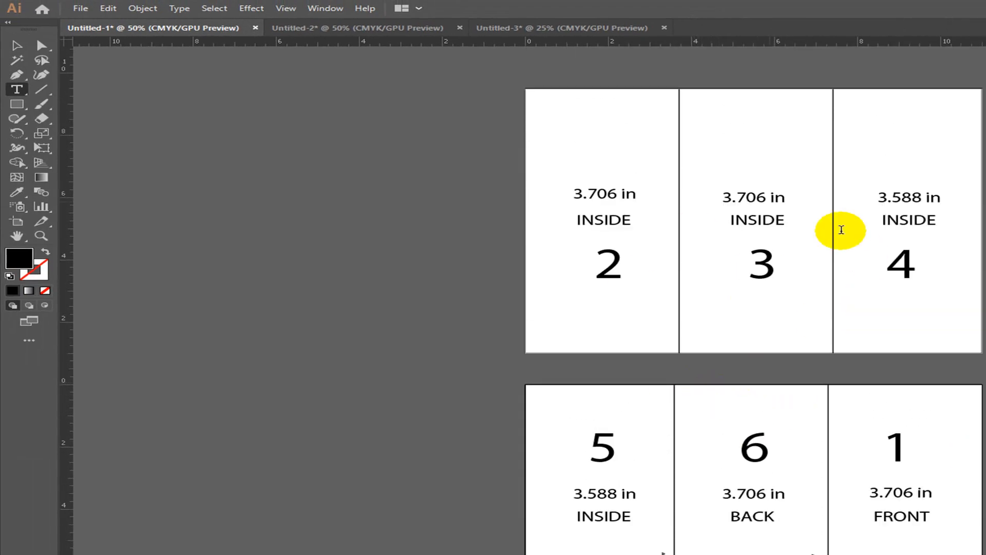
left_click(17, 46)
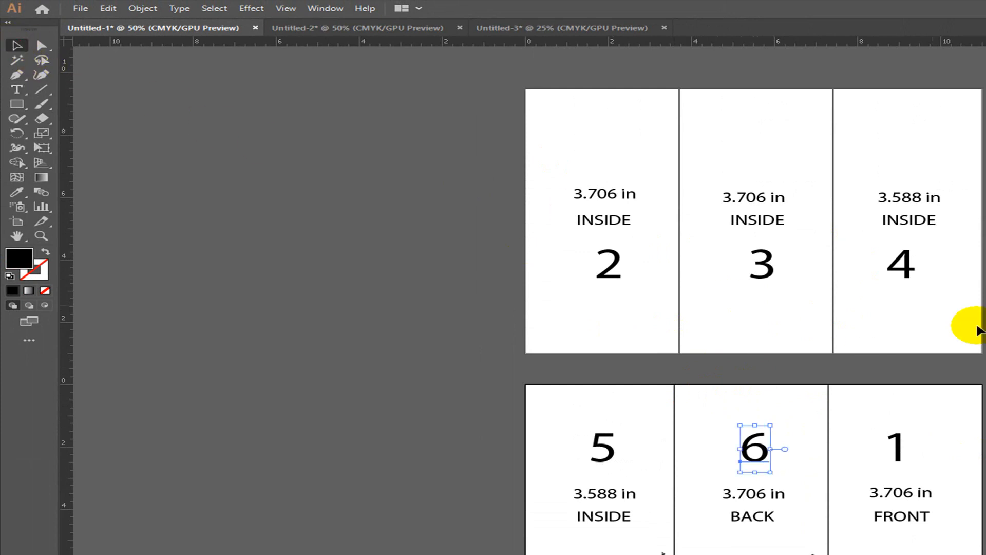